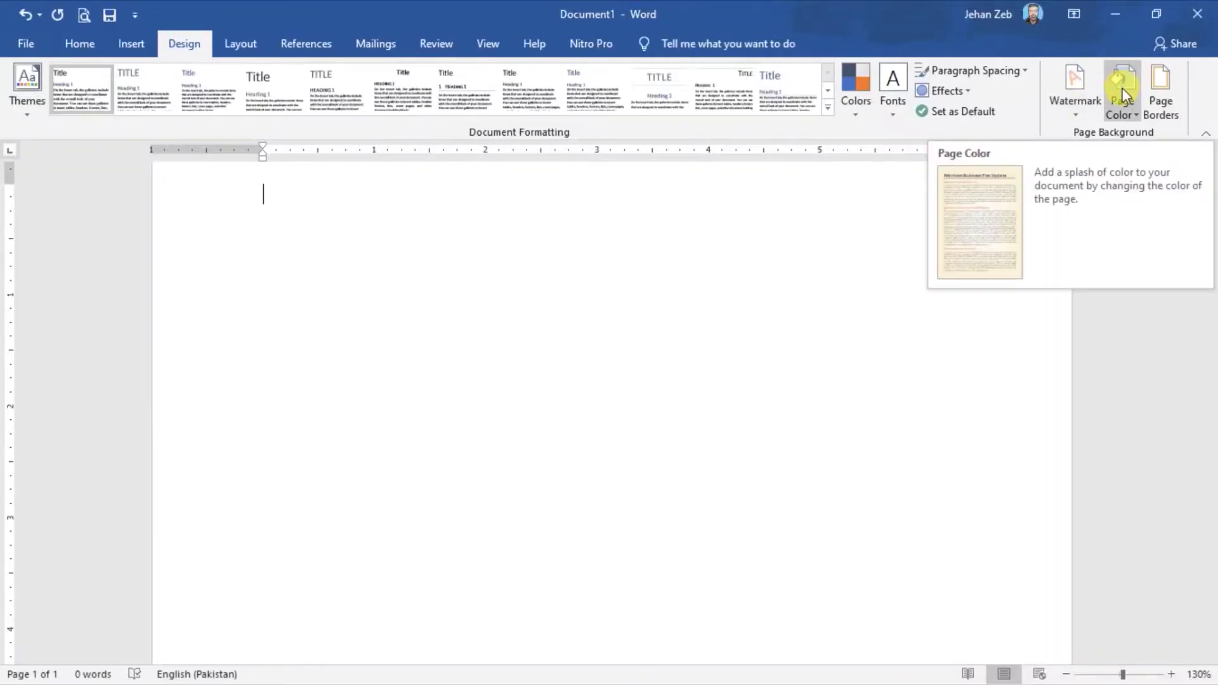
# Set the page colour to Dark Blue and type the first sample lines ending with 'Df Sd Fsd'.
pyautogui.click(1140, 118)
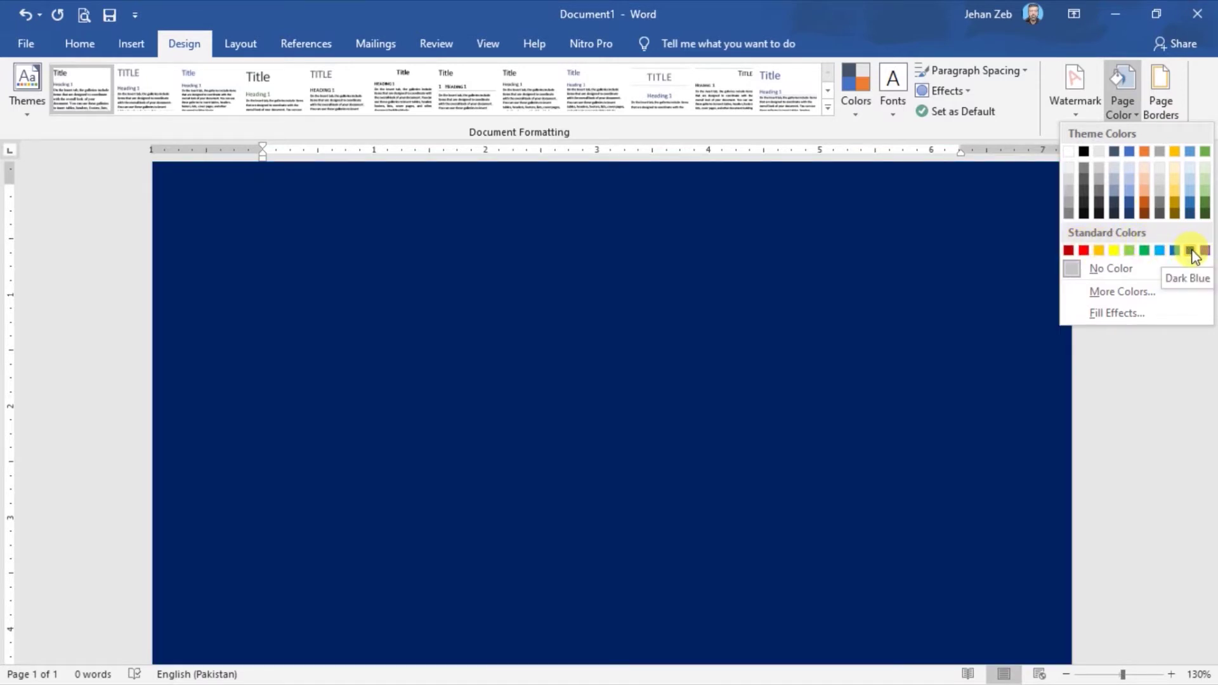
pyautogui.click(1190, 250)
pyautogui.write('k')
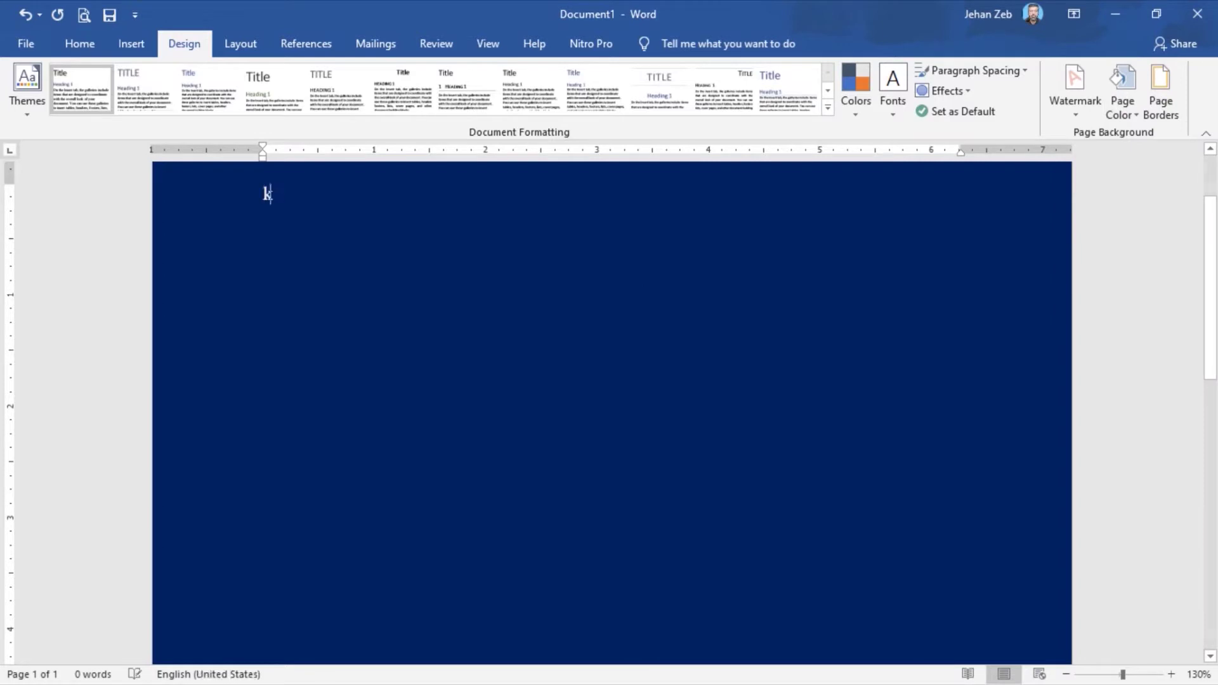
pyautogui.write('Kjffd fdf dfkjds f')
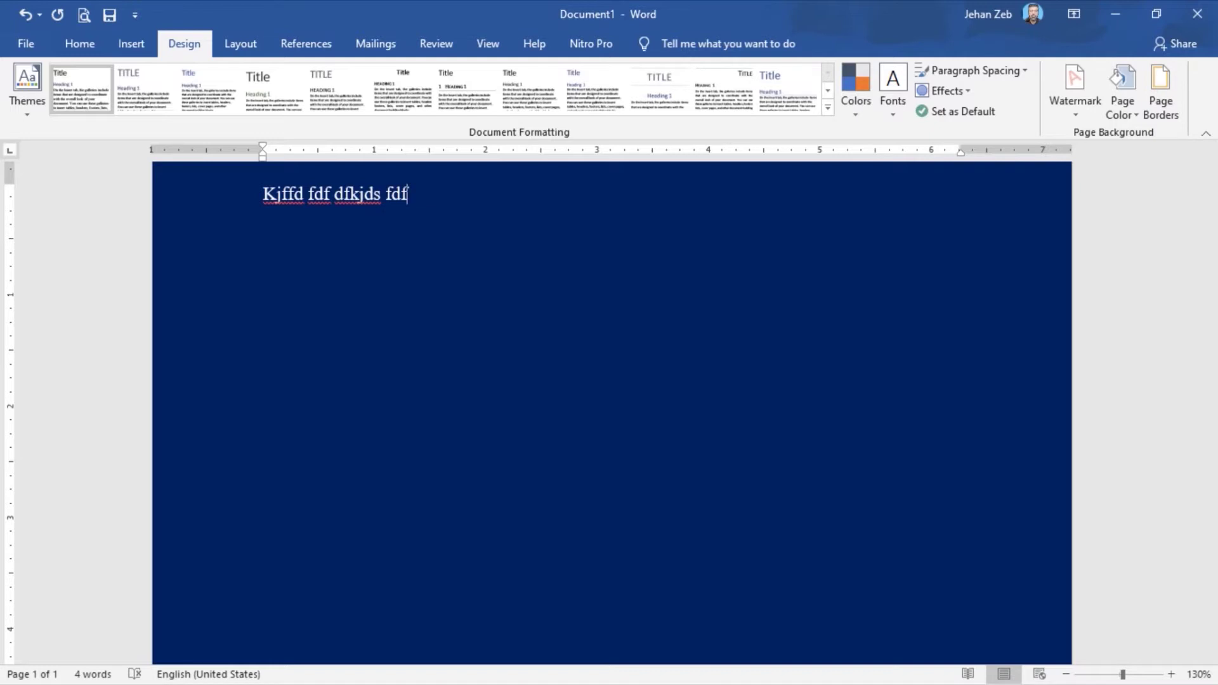
pyautogui.write('df')
pyautogui.press('Return')
pyautogui.press('Return')
pyautogui.write('Df Sd Fsd')
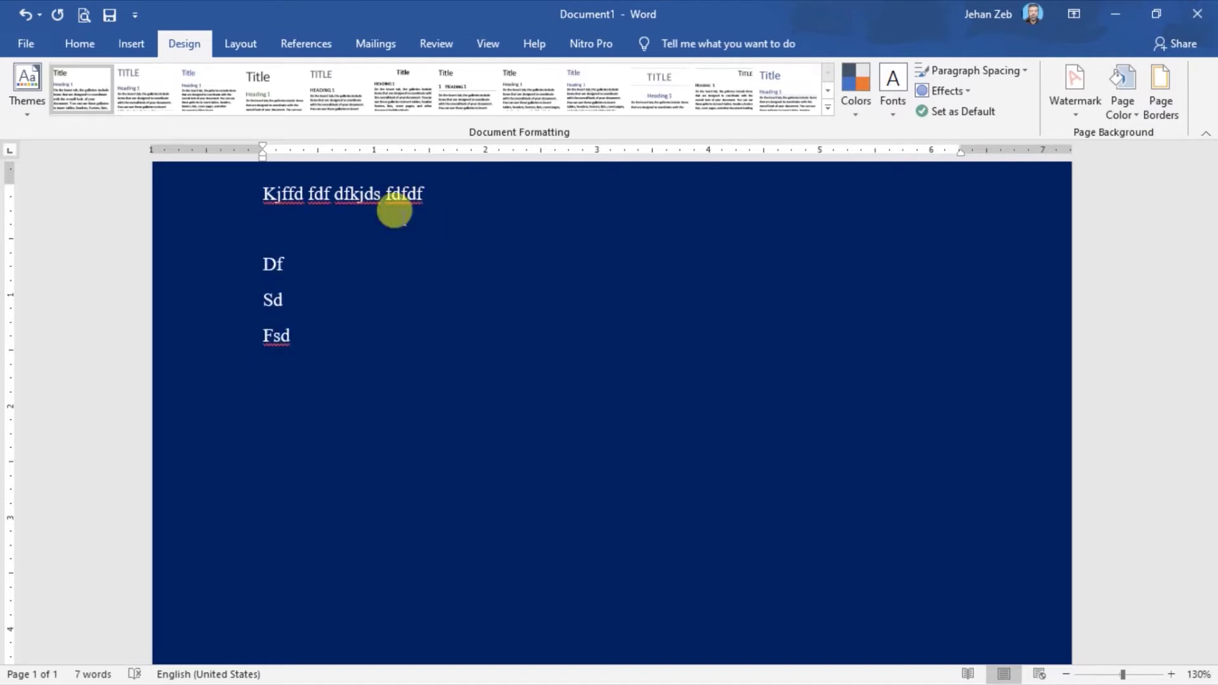
# Insert a page break, type more sample lines on page 2, and scroll back to page 1.
pyautogui.hotkey('ctrl', 'Return')
pyautogui.write('Fdskjf dsfj ds')
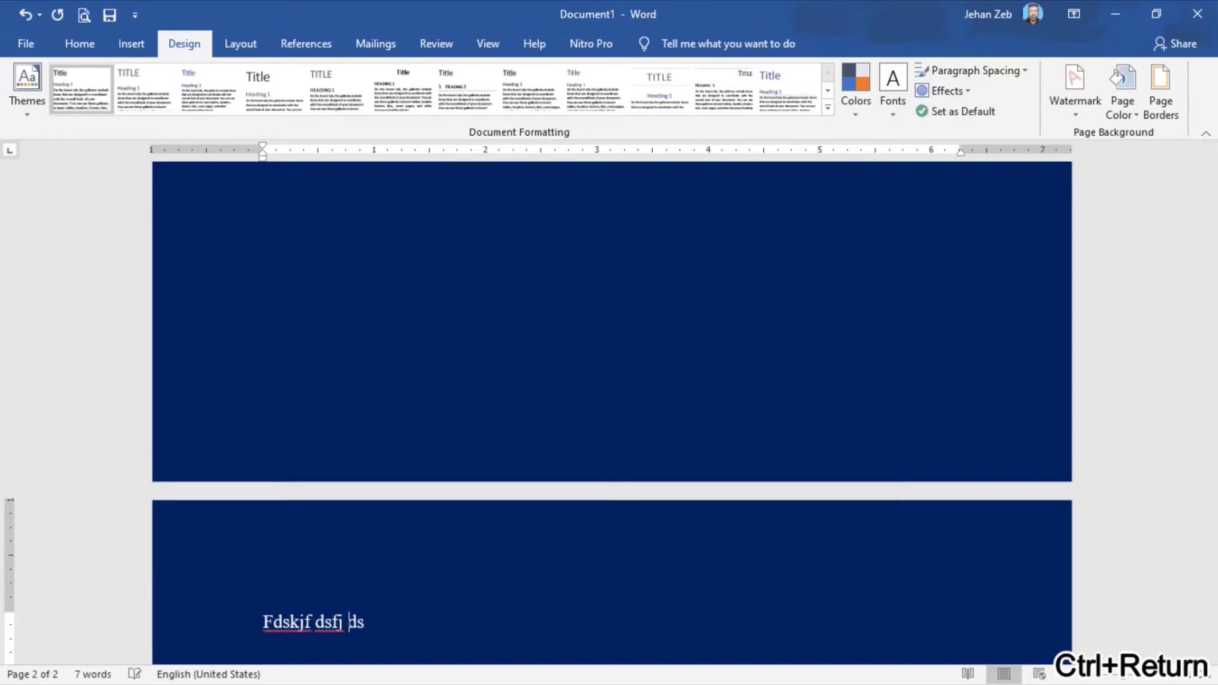
pyautogui.write('fkjsd fdsfdsfdsf Fdsfsd fds')
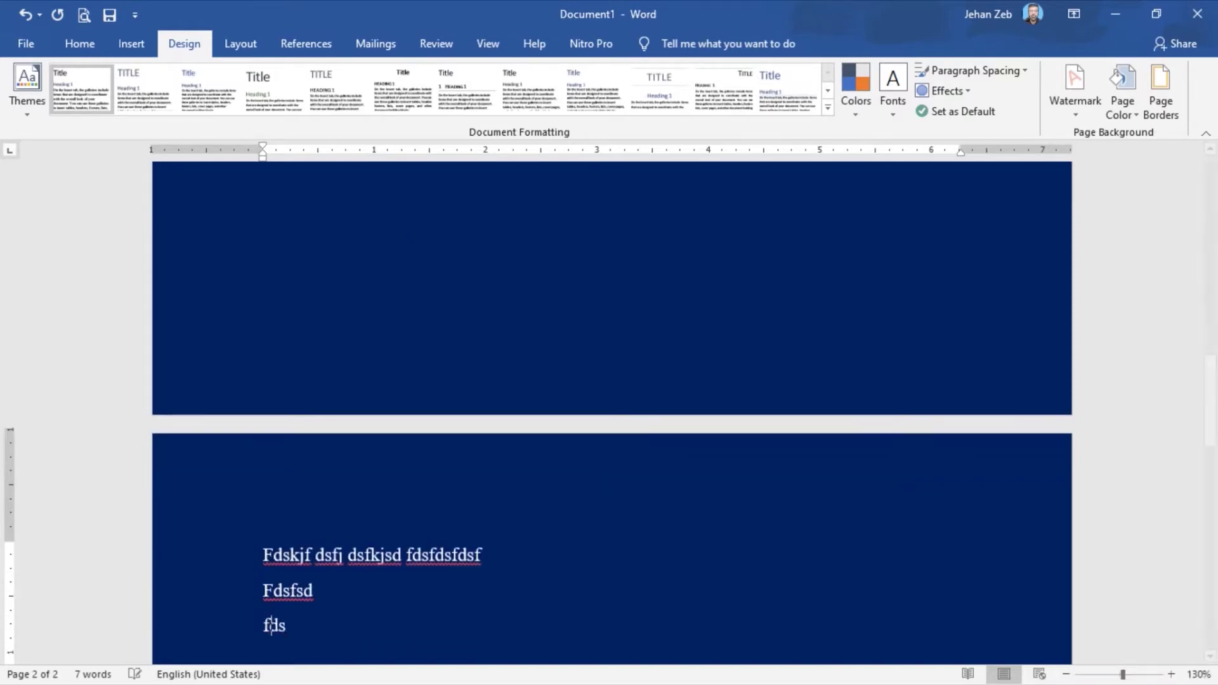
pyautogui.press('Return')
pyautogui.write('fdsfsd')
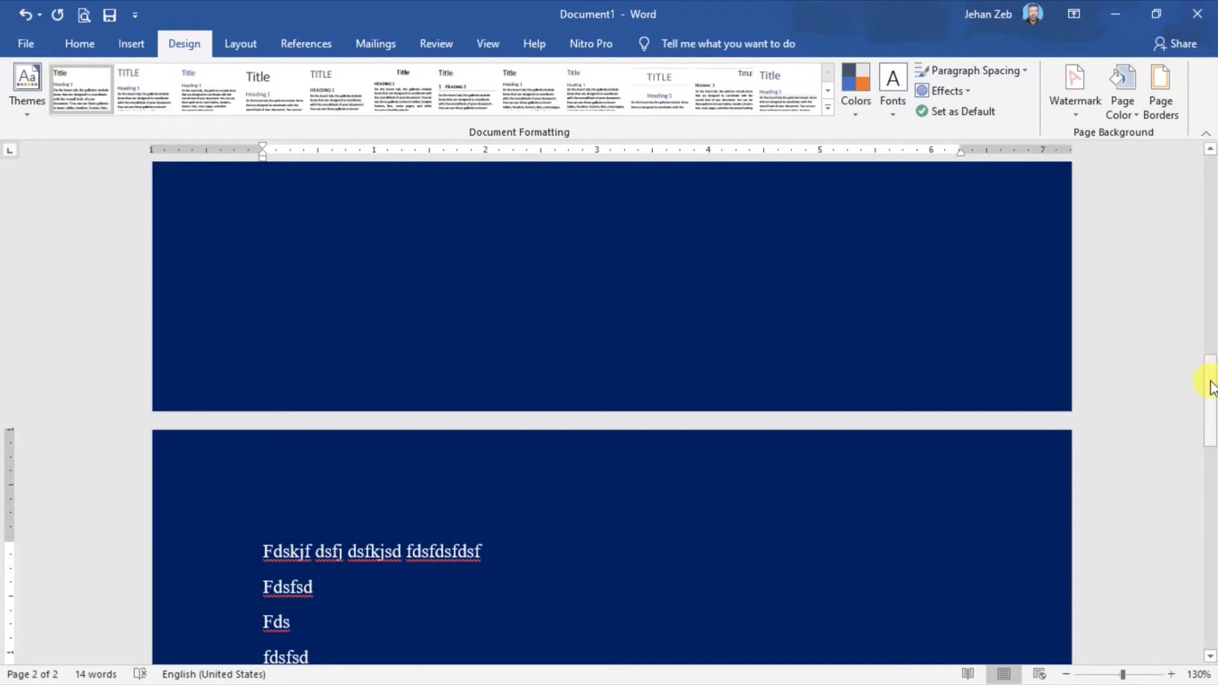
pyautogui.moveTo(1211, 387); pyautogui.dragTo(1207, 164)
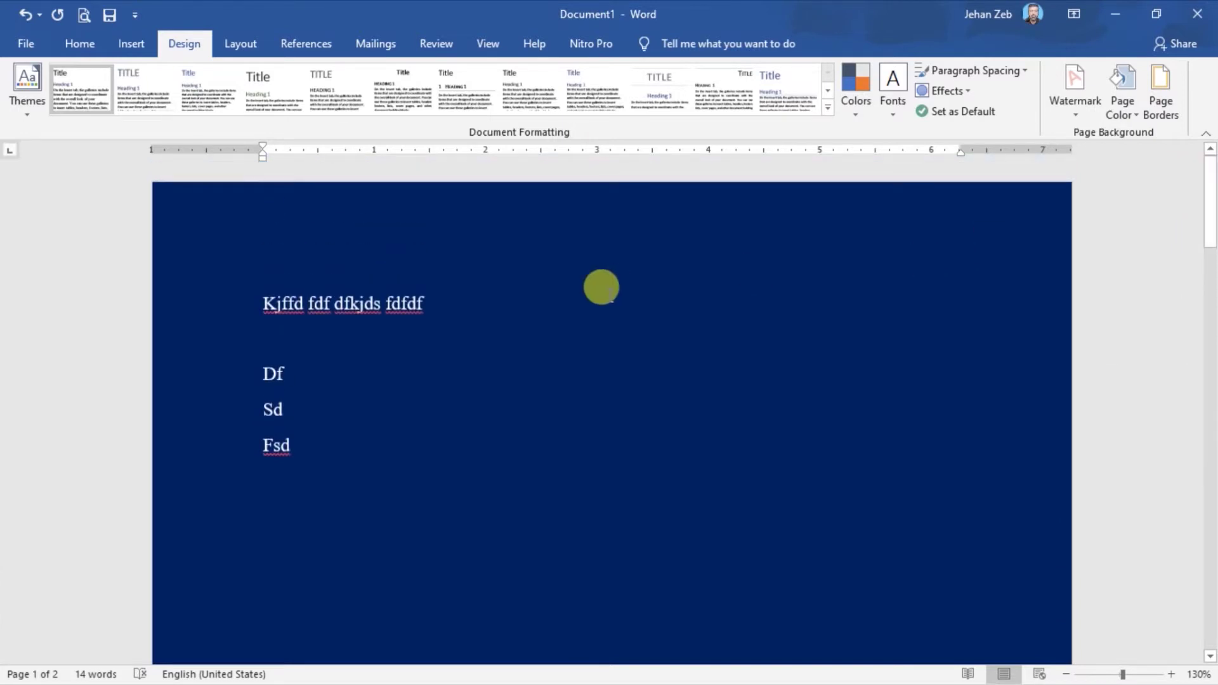
pyautogui.click(83, 16)
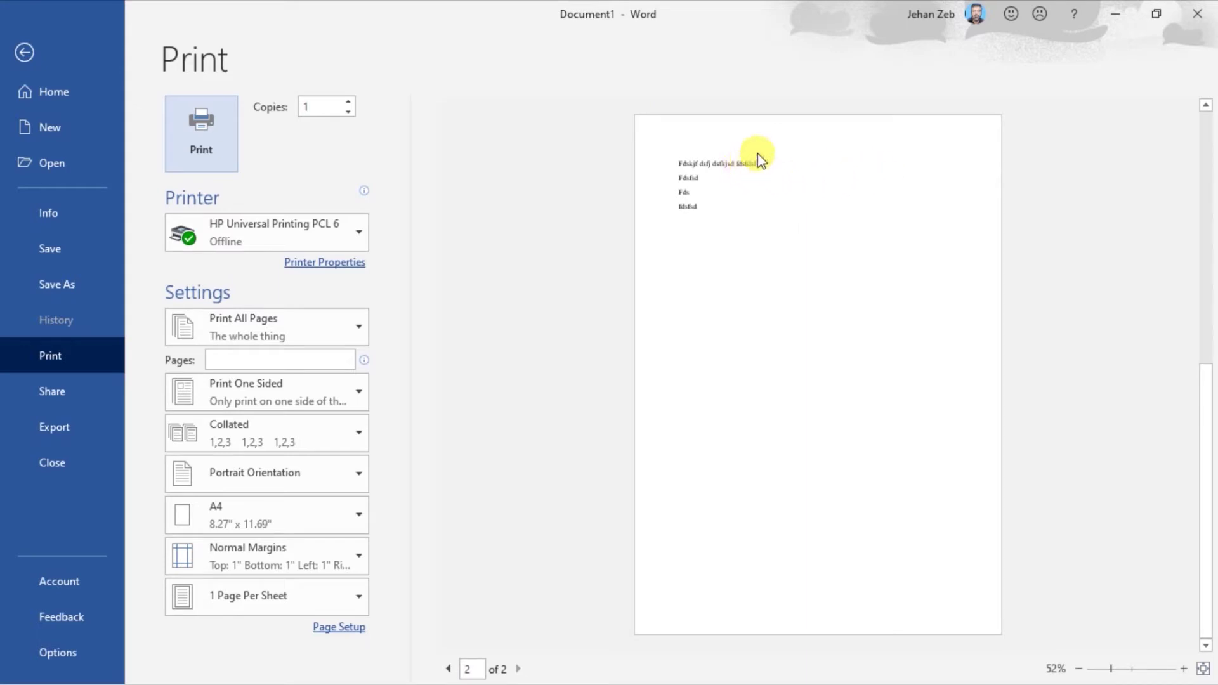
pyautogui.click(24, 52)
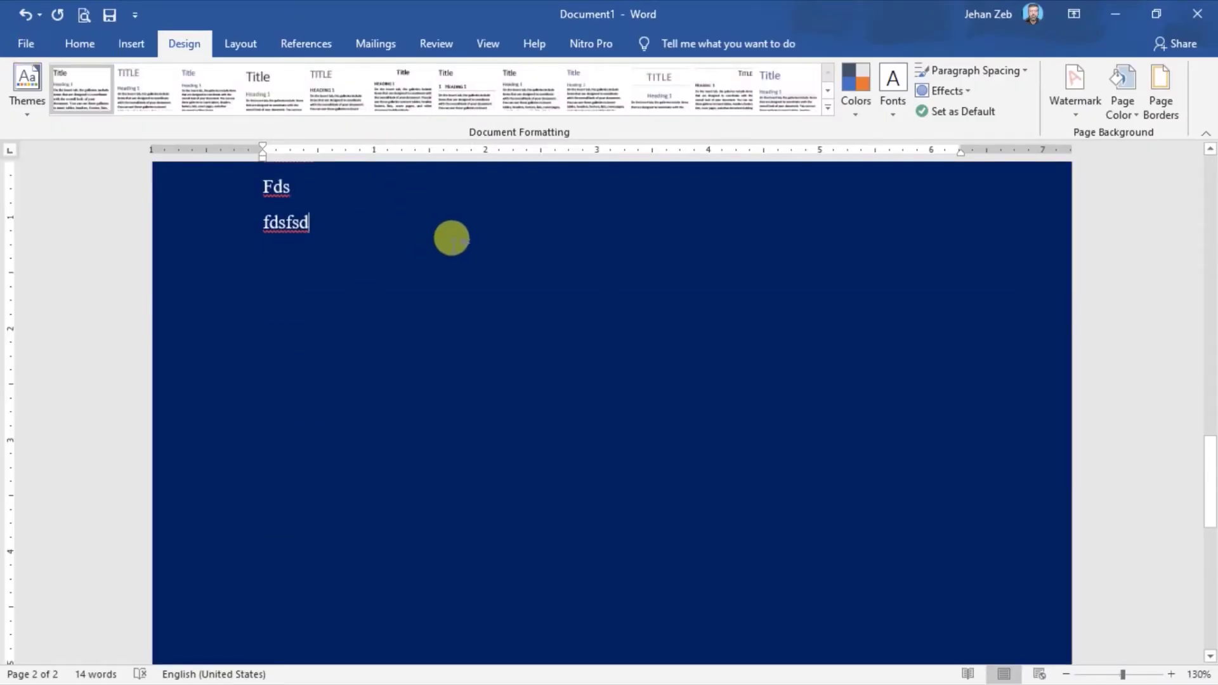
pyautogui.scroll(5, 451, 238)
pyautogui.scroll(5, 450, 238)
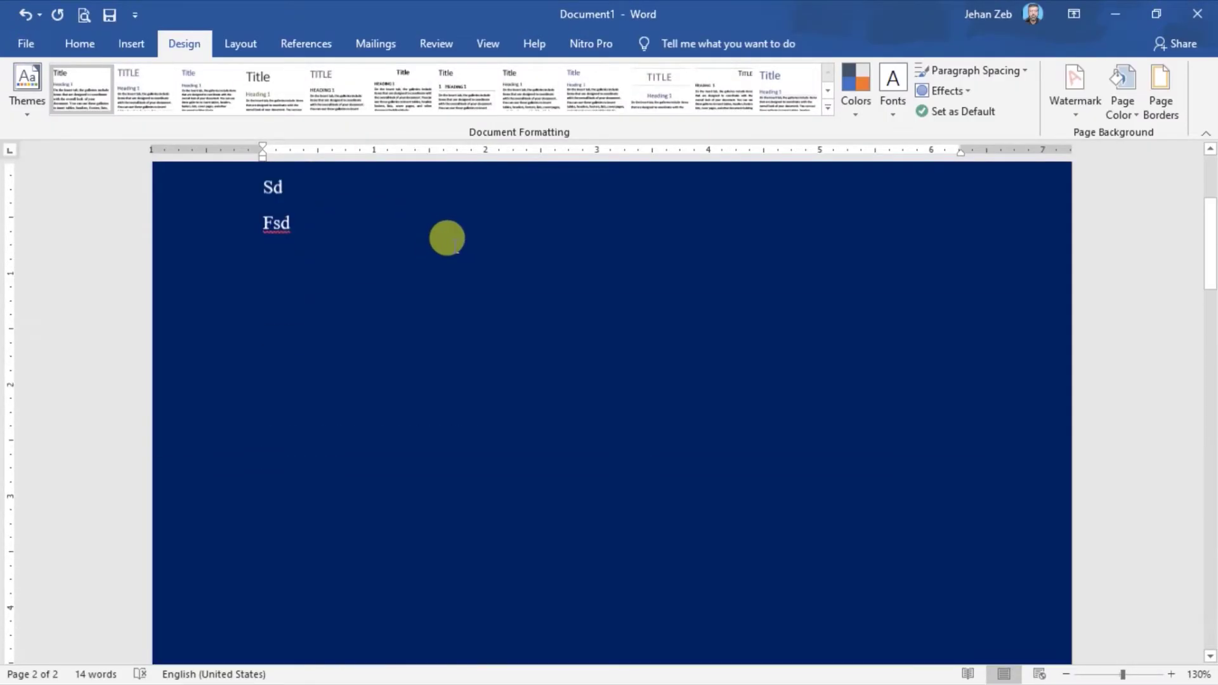
pyautogui.scroll(5, 447, 238)
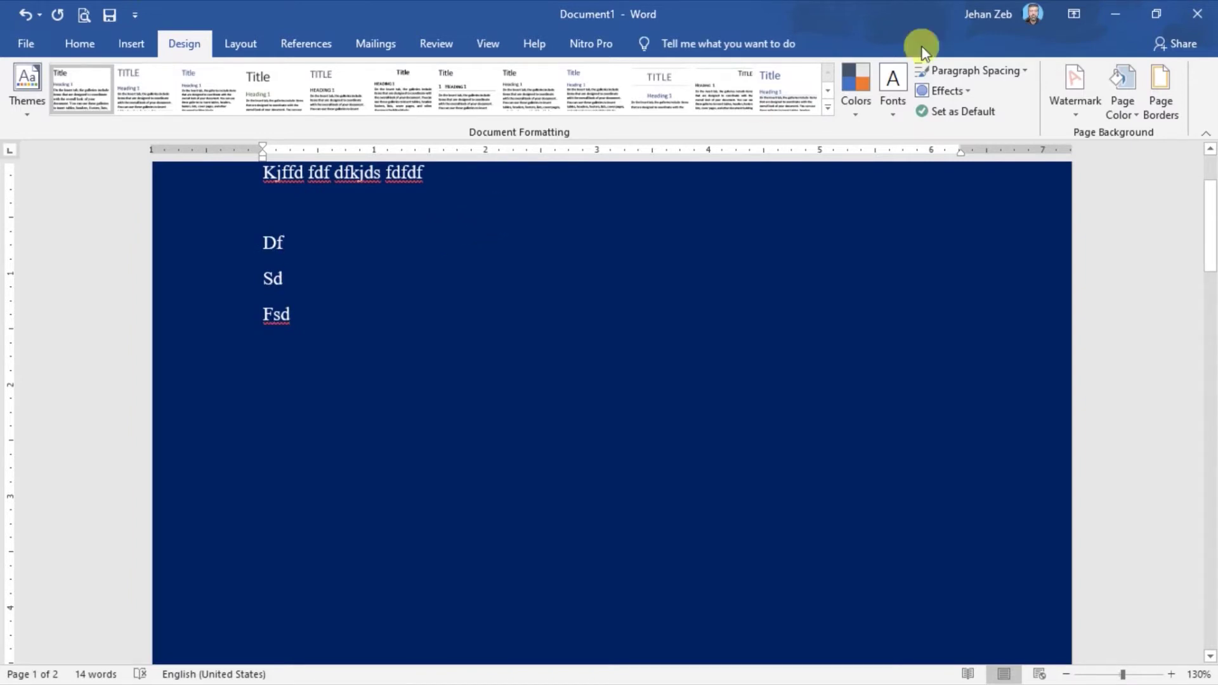
pyautogui.click(1136, 112)
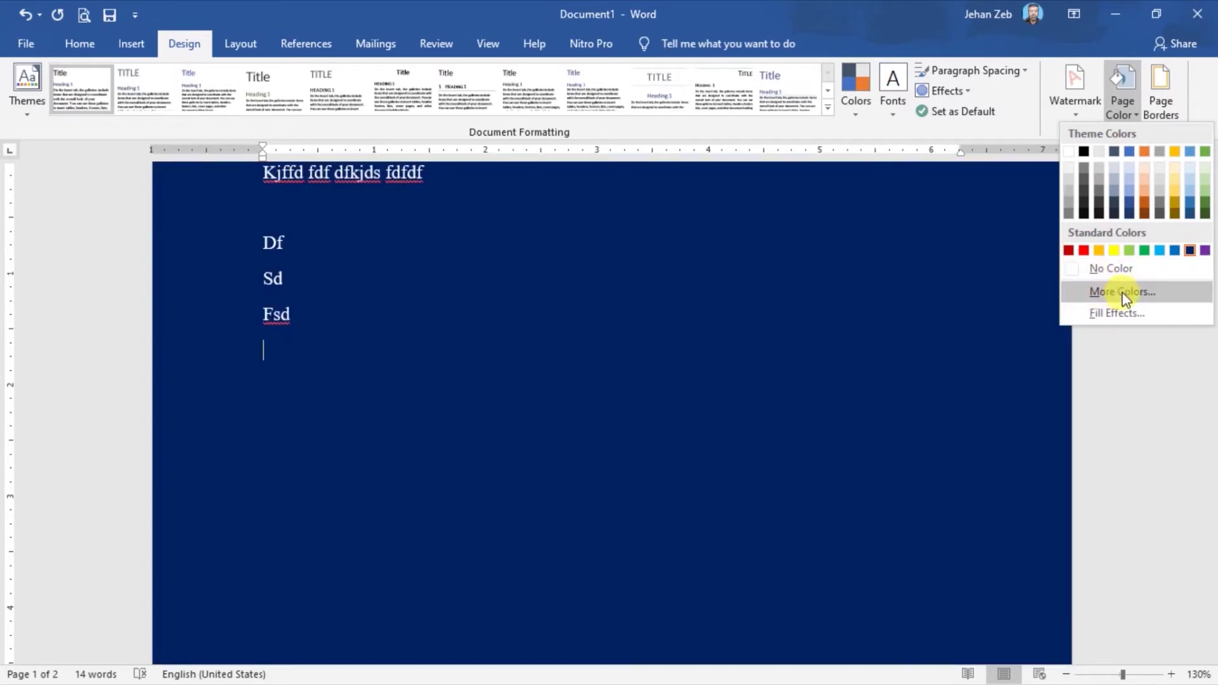
pyautogui.click(1122, 293)
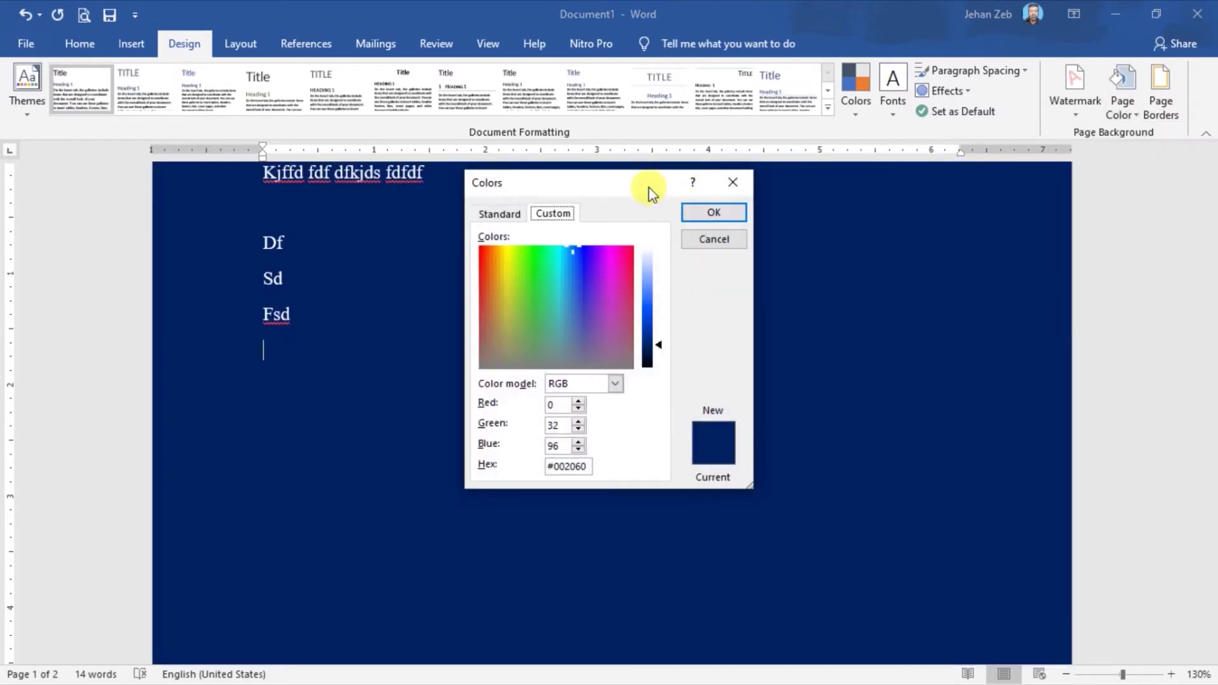
pyautogui.moveTo(634, 180); pyautogui.dragTo(651, 177)
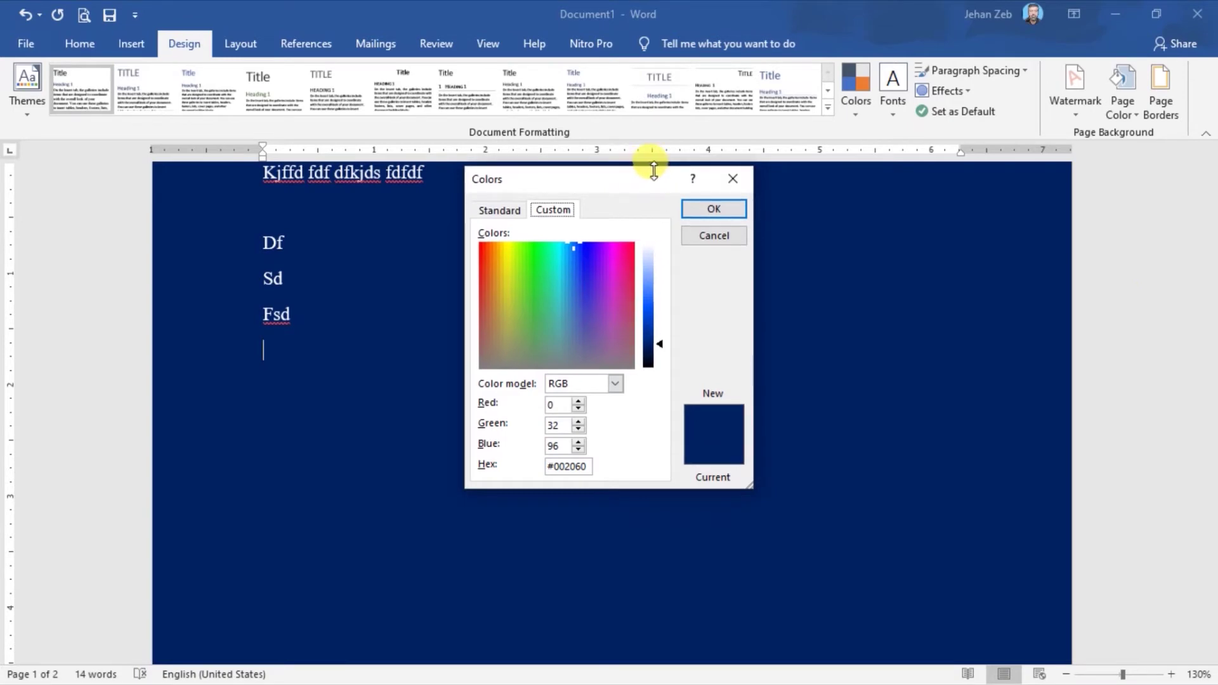
pyautogui.click(514, 210)
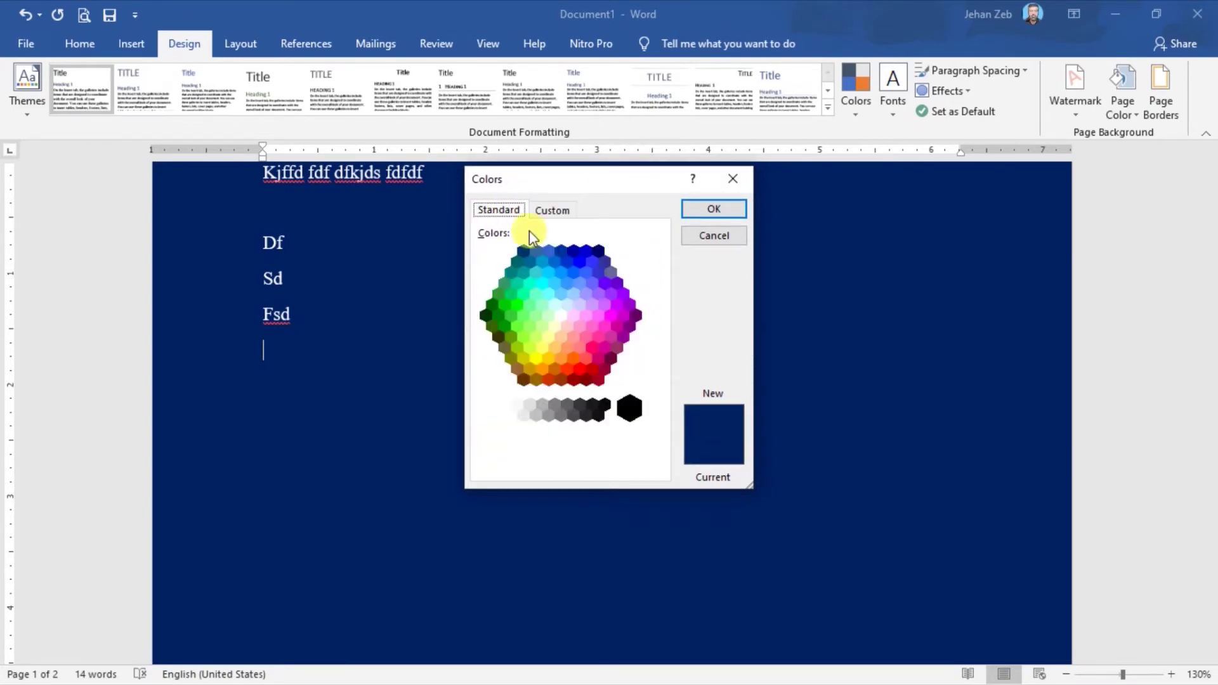
pyautogui.click(561, 212)
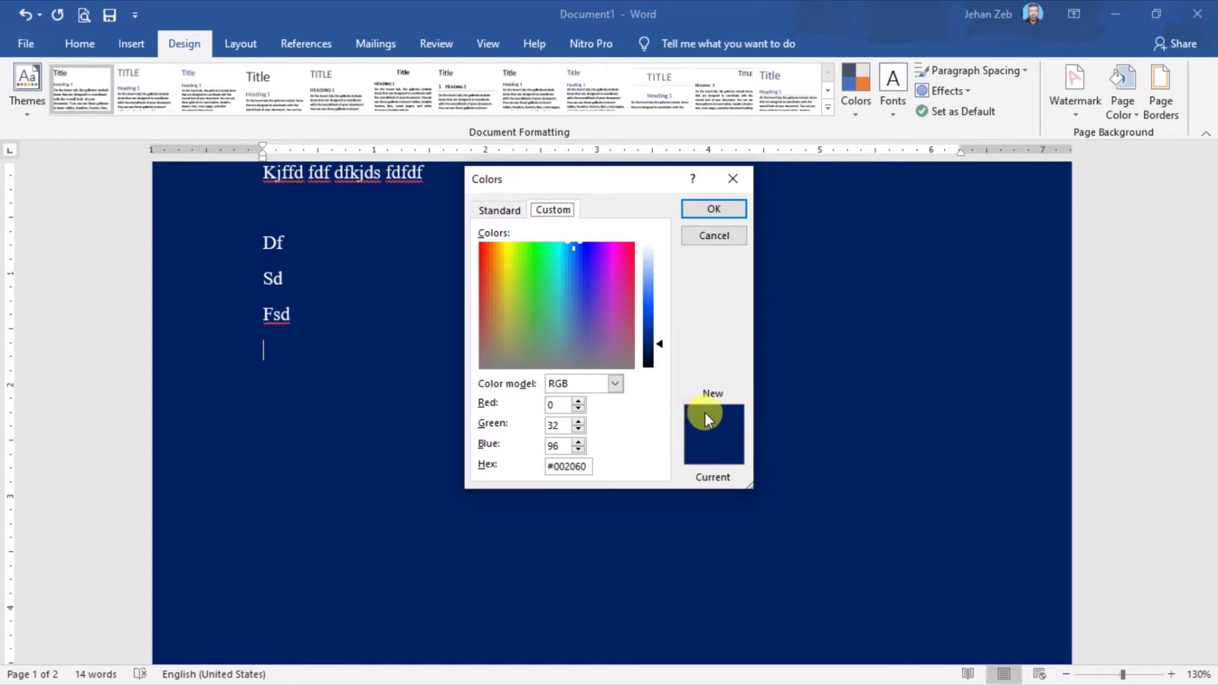
pyautogui.click(504, 292)
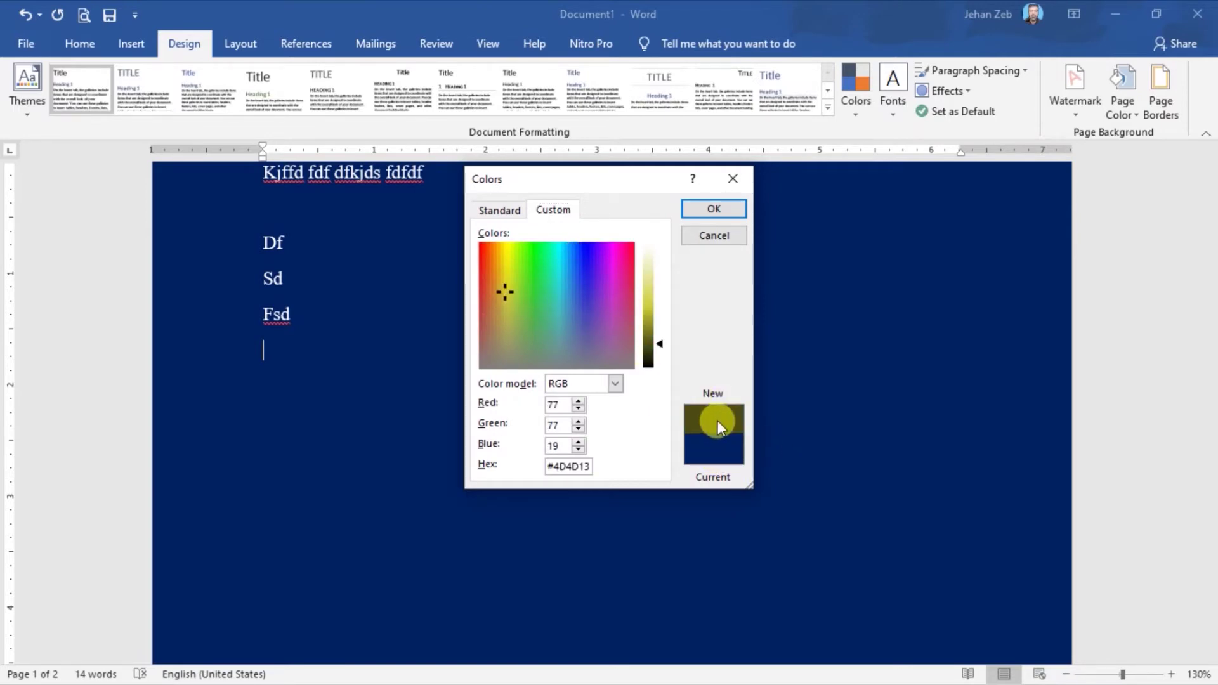
pyautogui.click(659, 334)
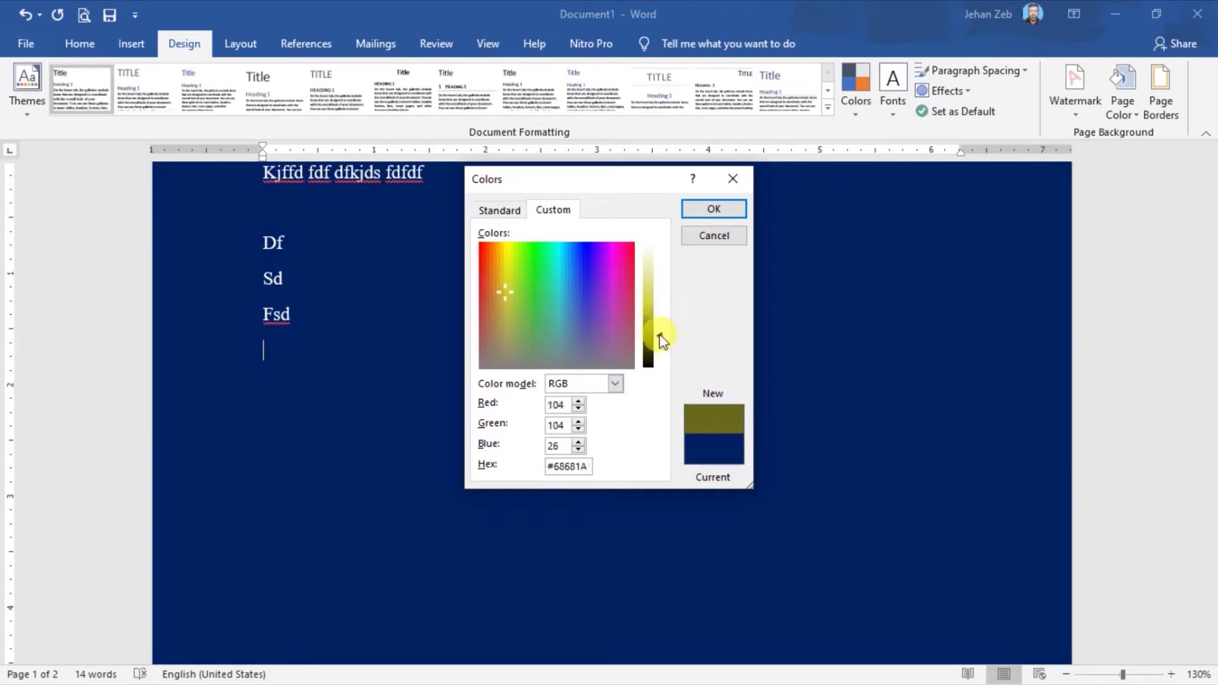
pyautogui.moveTo(659, 334); pyautogui.dragTo(657, 335)
pyautogui.click(499, 209)
pyautogui.moveTo(562, 322); pyautogui.dragTo(576, 283)
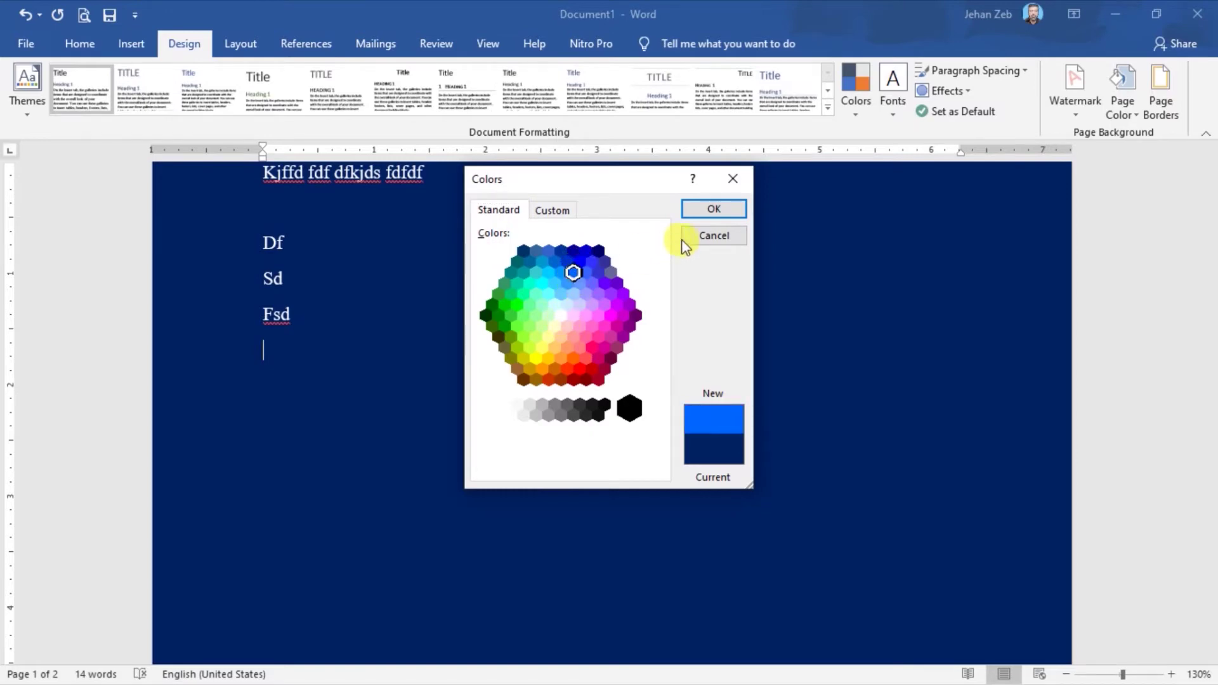
pyautogui.click(713, 238)
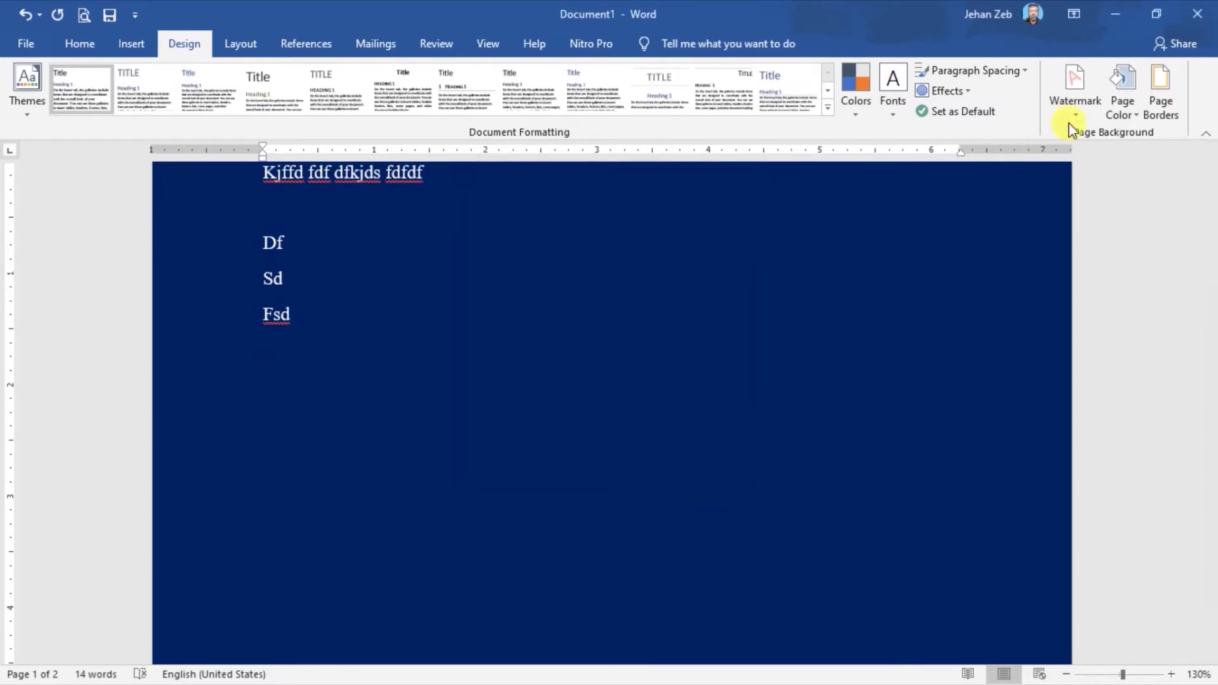
# Fill the page background with a two-colour, diagonal-down gradient from dark blue to yellow.
pyautogui.click(1138, 114)
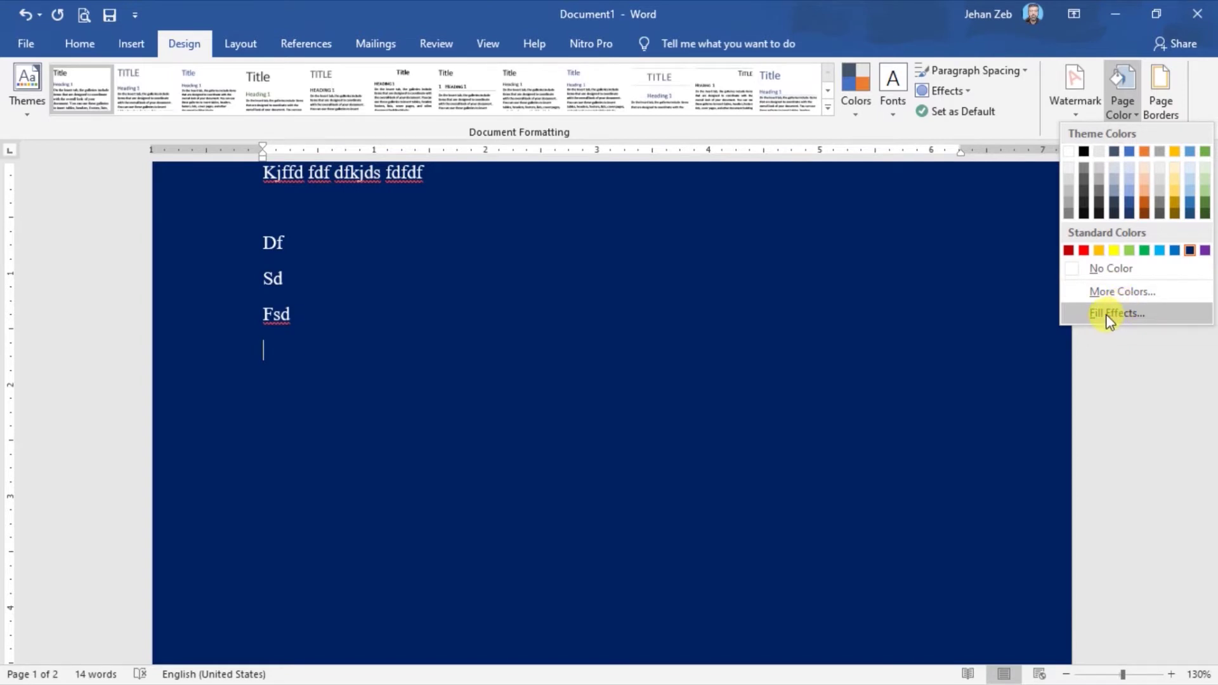
pyautogui.click(1105, 314)
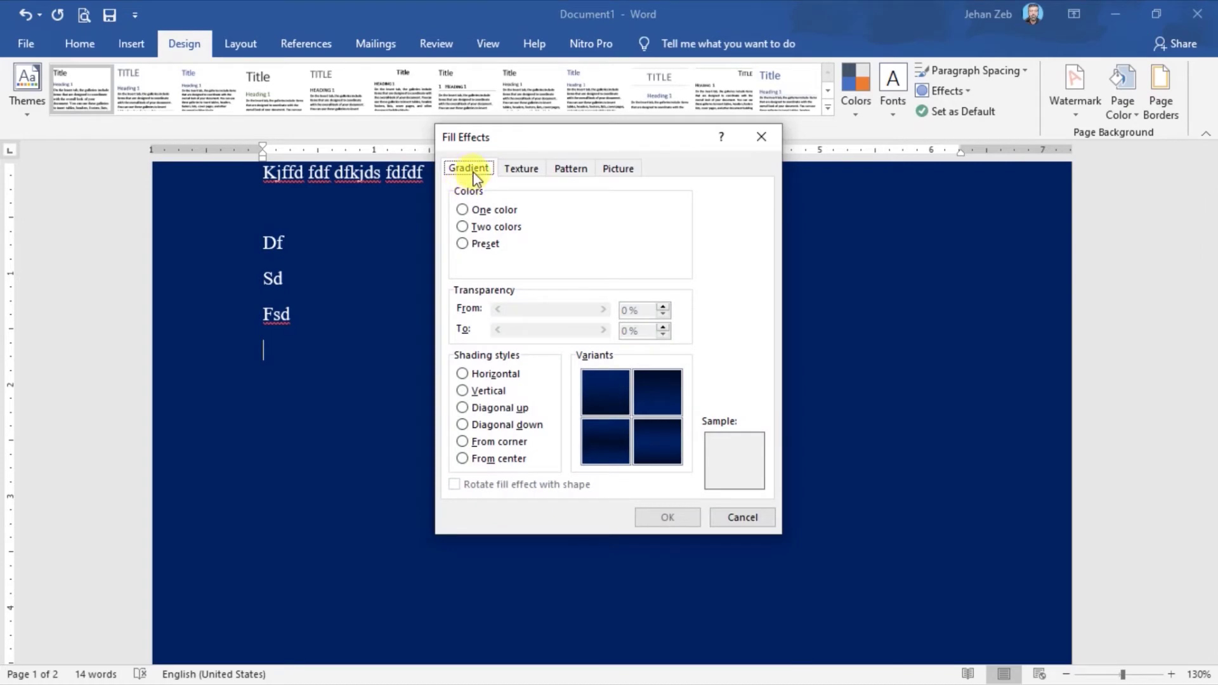
pyautogui.click(493, 209)
pyautogui.click(494, 228)
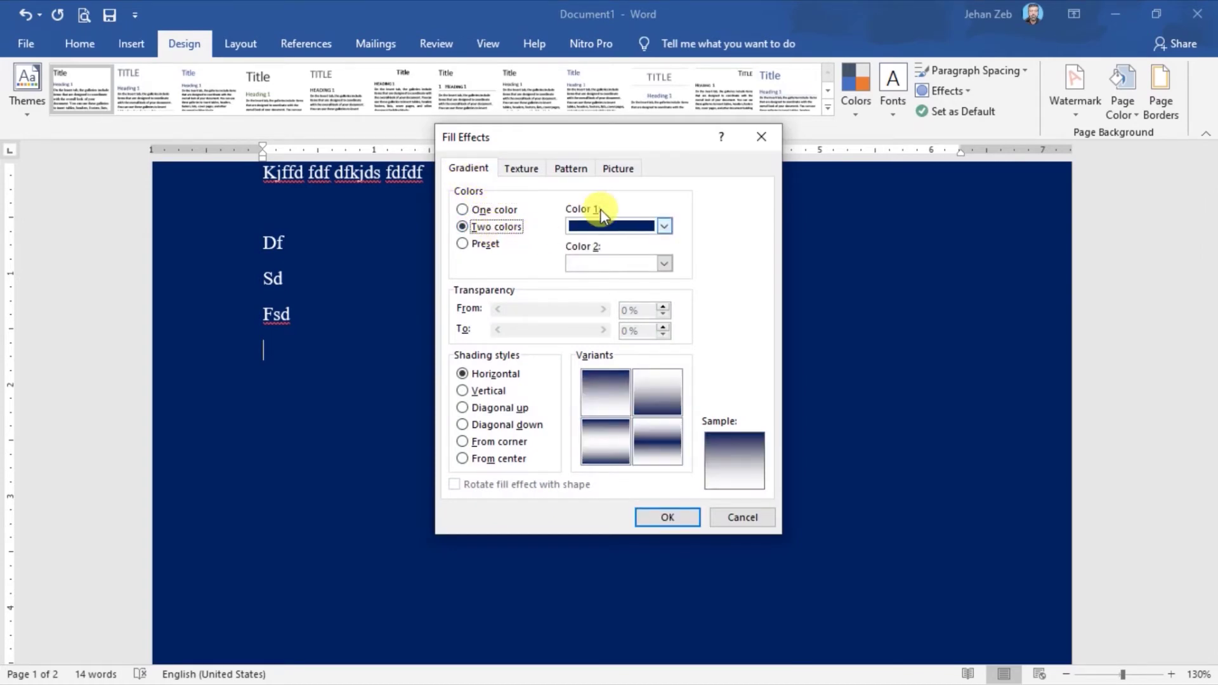
pyautogui.click(604, 263)
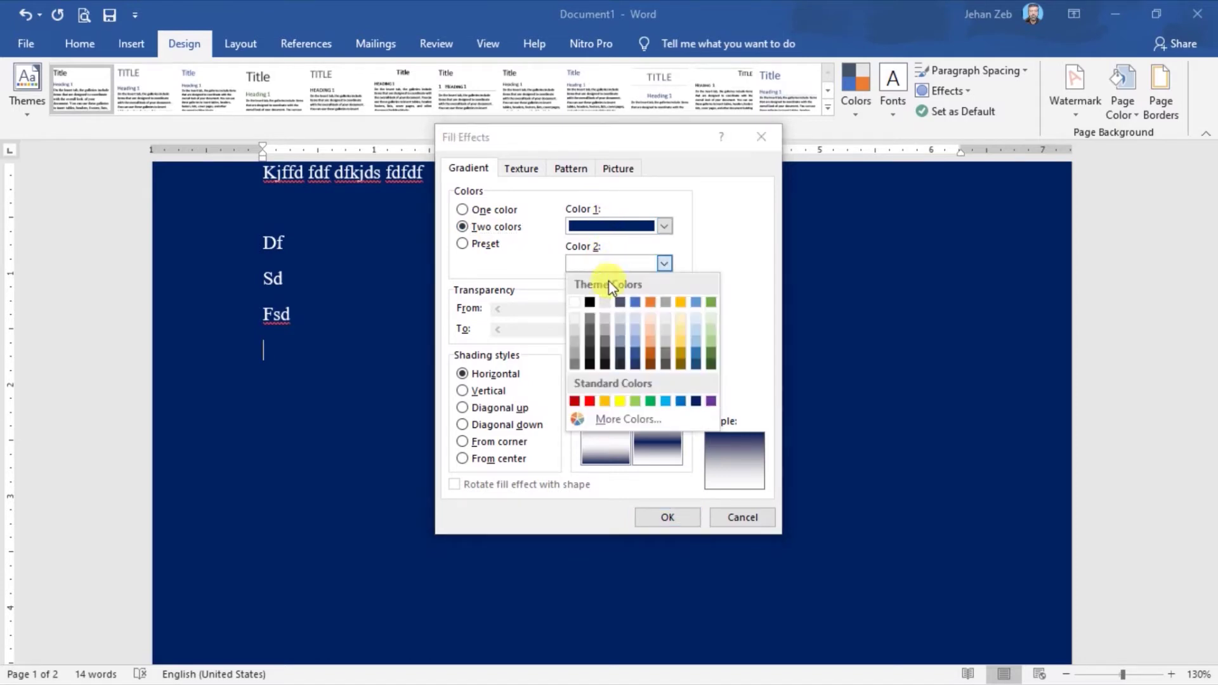
pyautogui.click(620, 402)
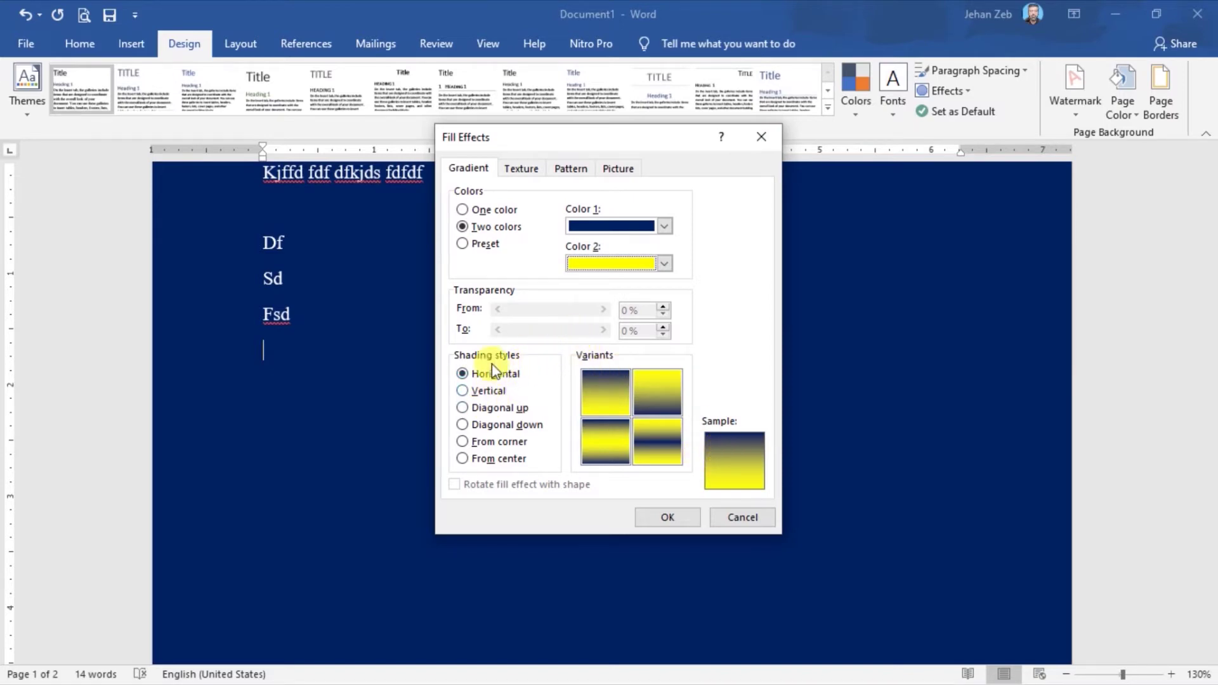
pyautogui.click(490, 409)
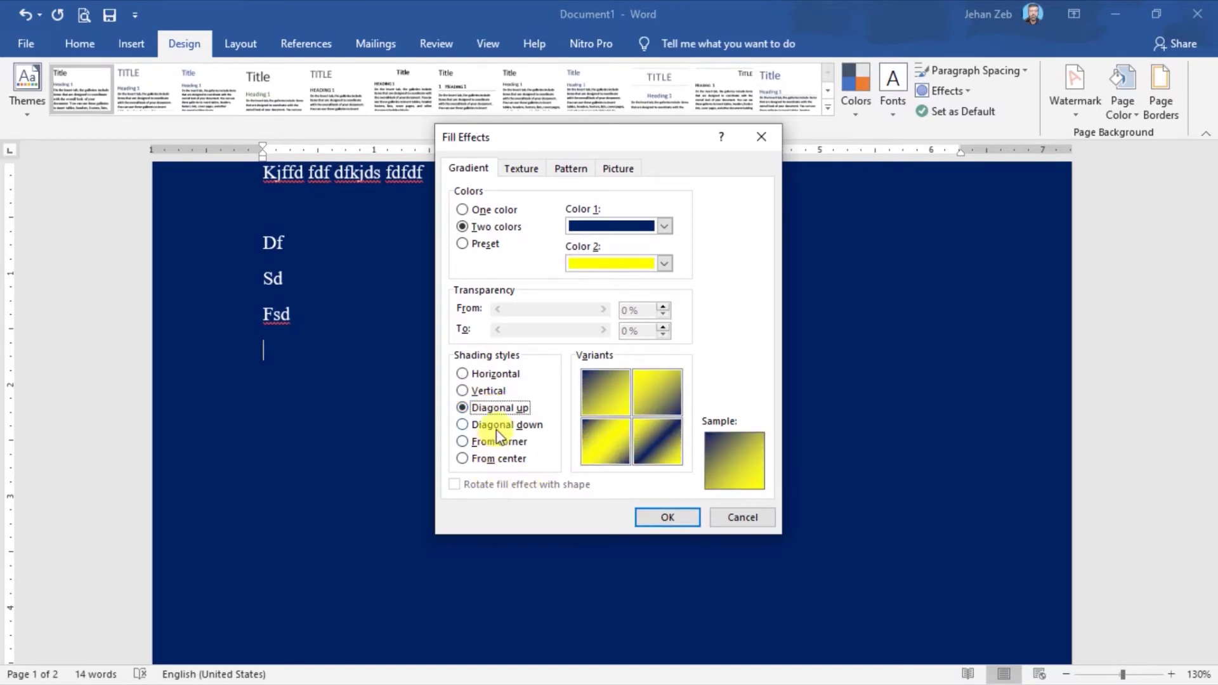
pyautogui.click(497, 424)
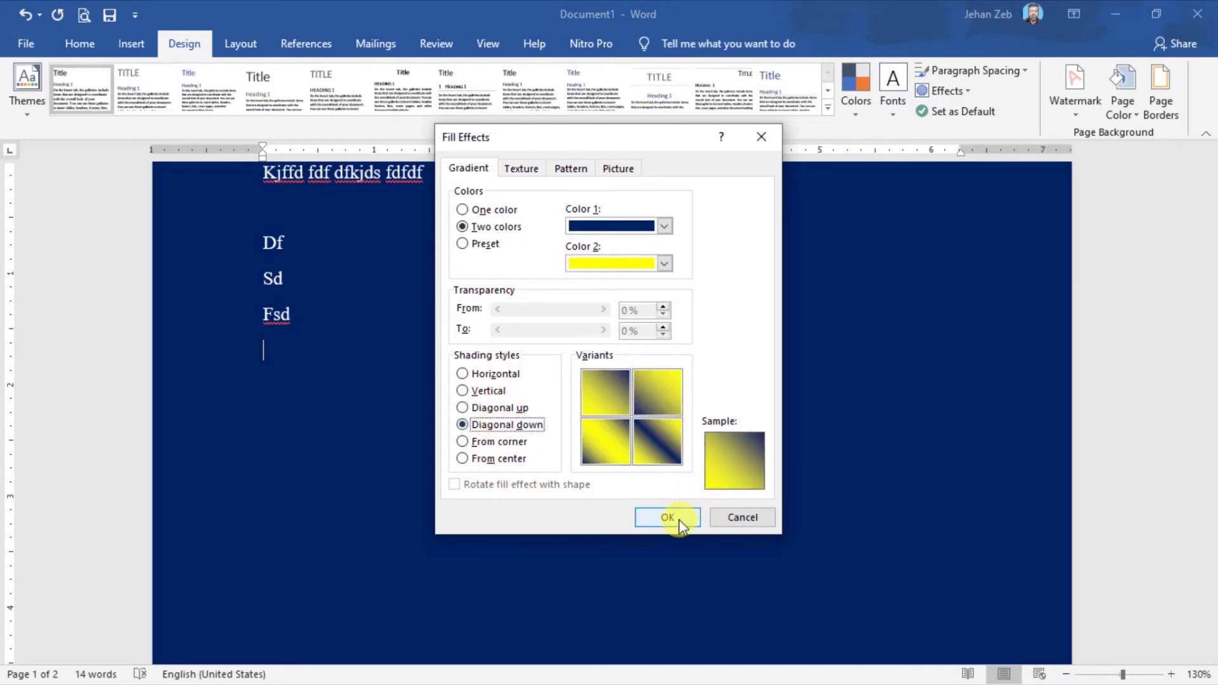
pyautogui.click(675, 518)
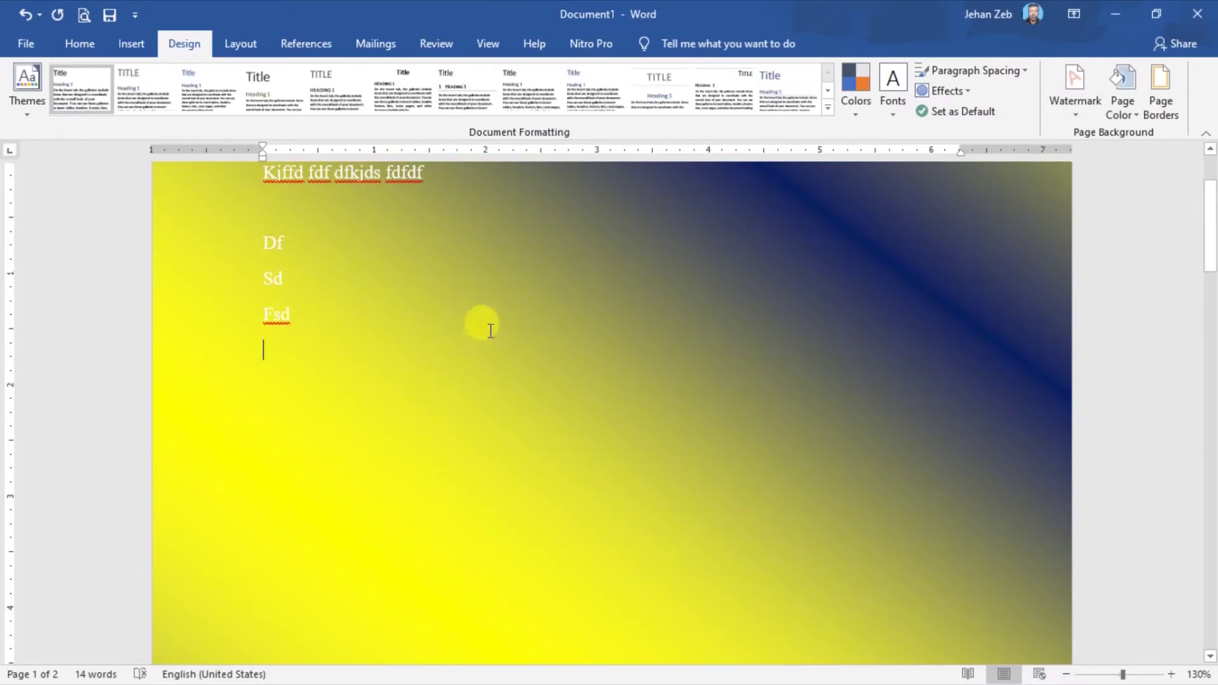
# Preview the marble textures, then apply the Granite texture as the page background.
pyautogui.click(1136, 115)
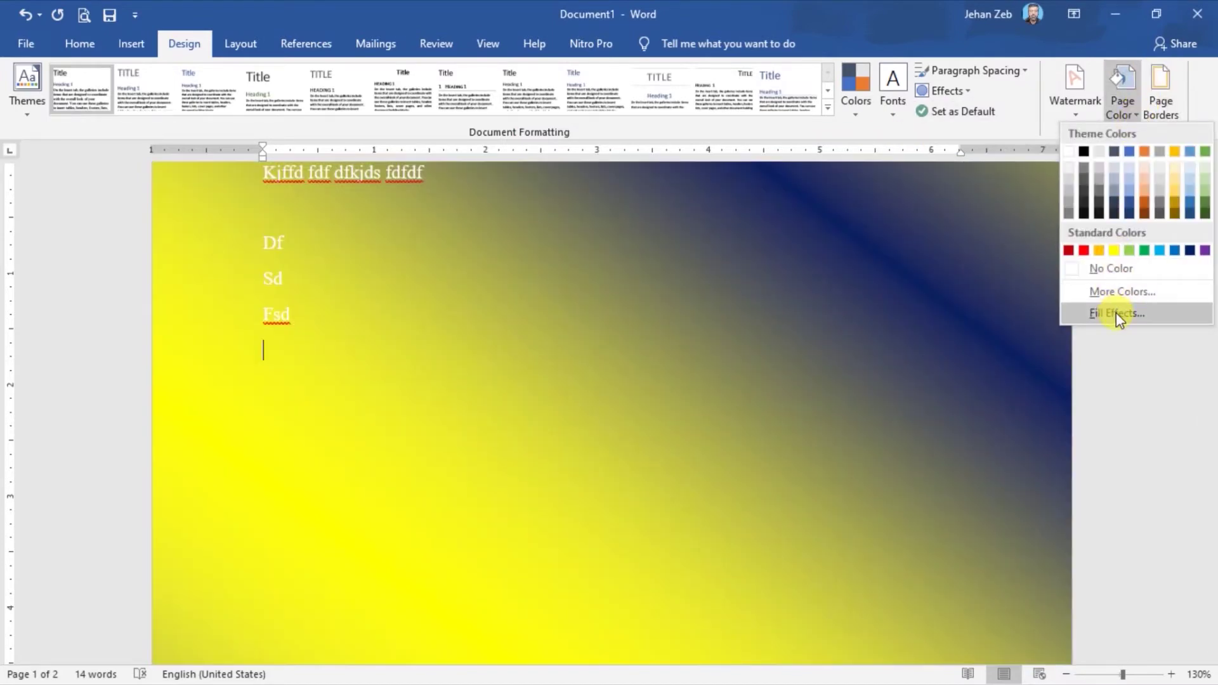
pyautogui.click(1116, 313)
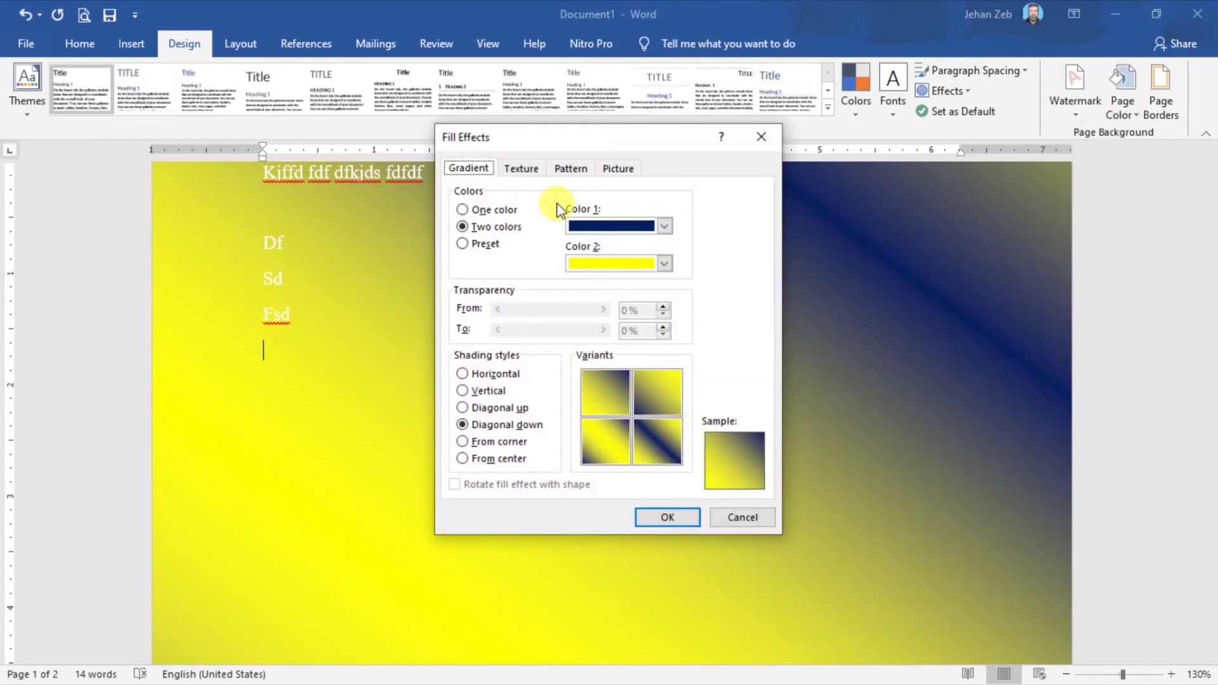
pyautogui.click(521, 169)
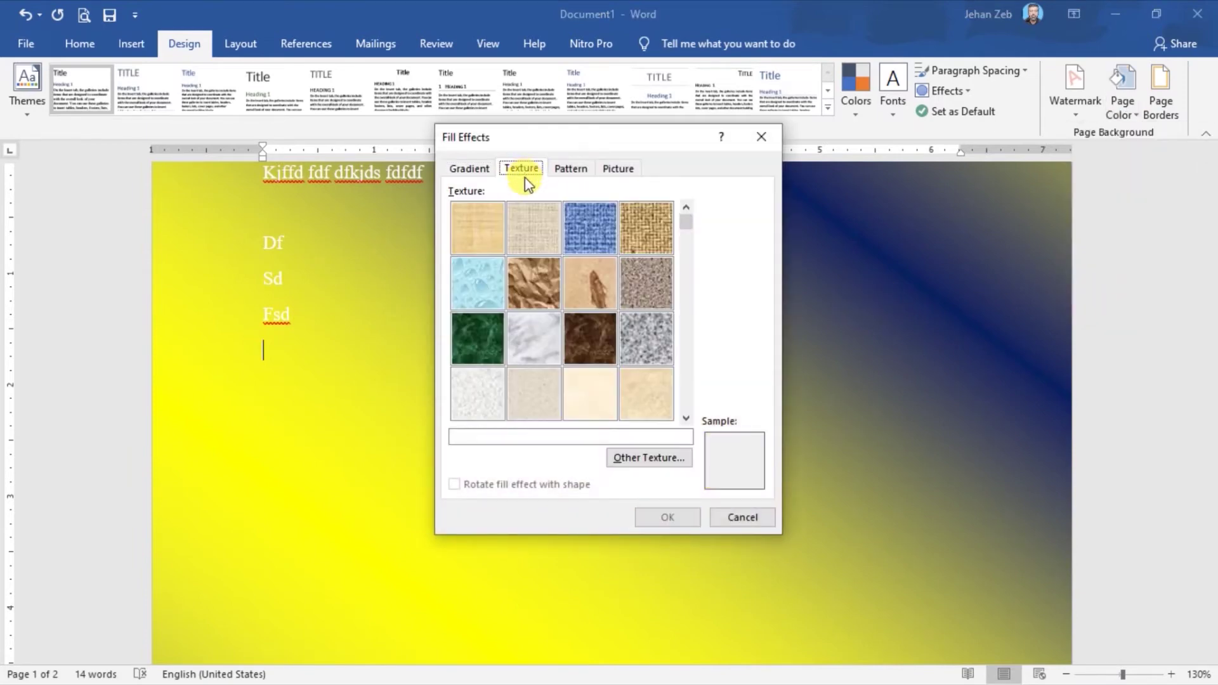
pyautogui.click(545, 343)
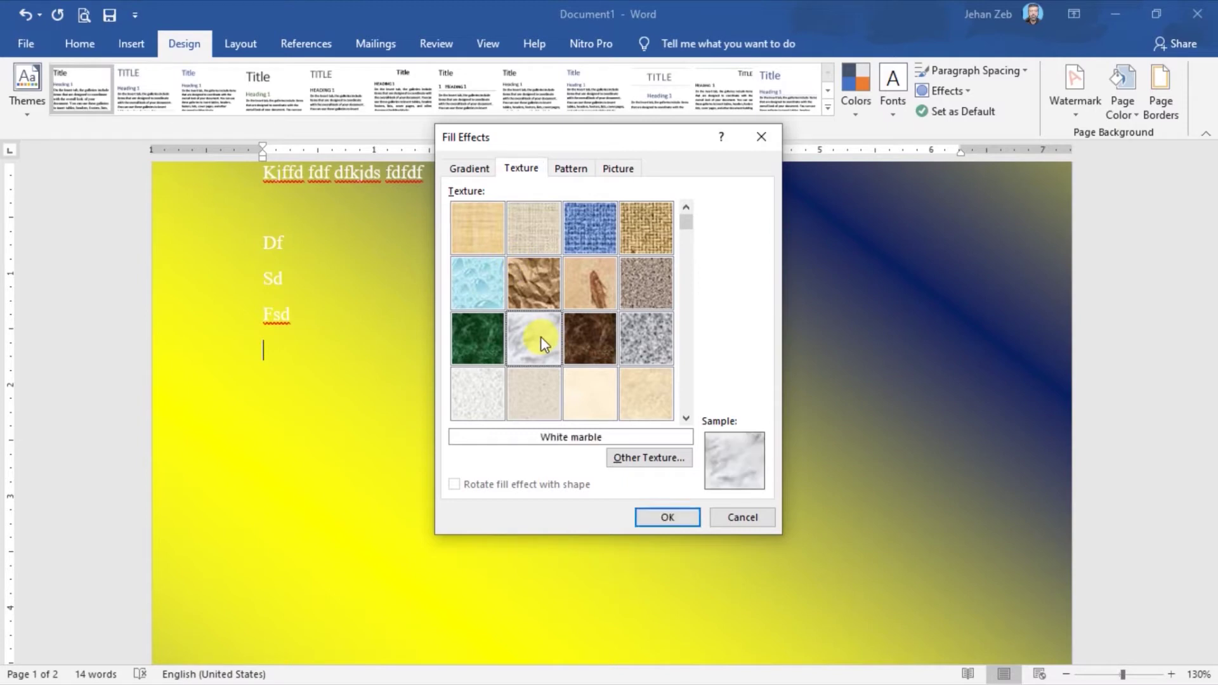
pyautogui.click(590, 341)
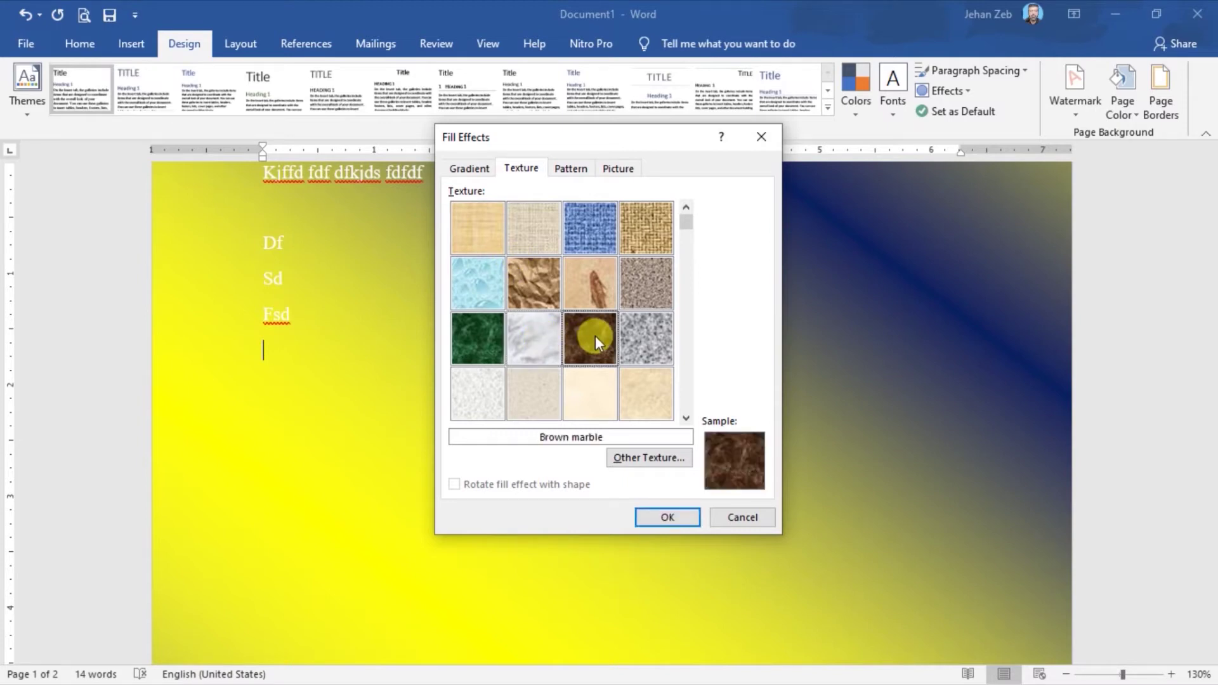
pyautogui.click(653, 329)
pyautogui.click(667, 518)
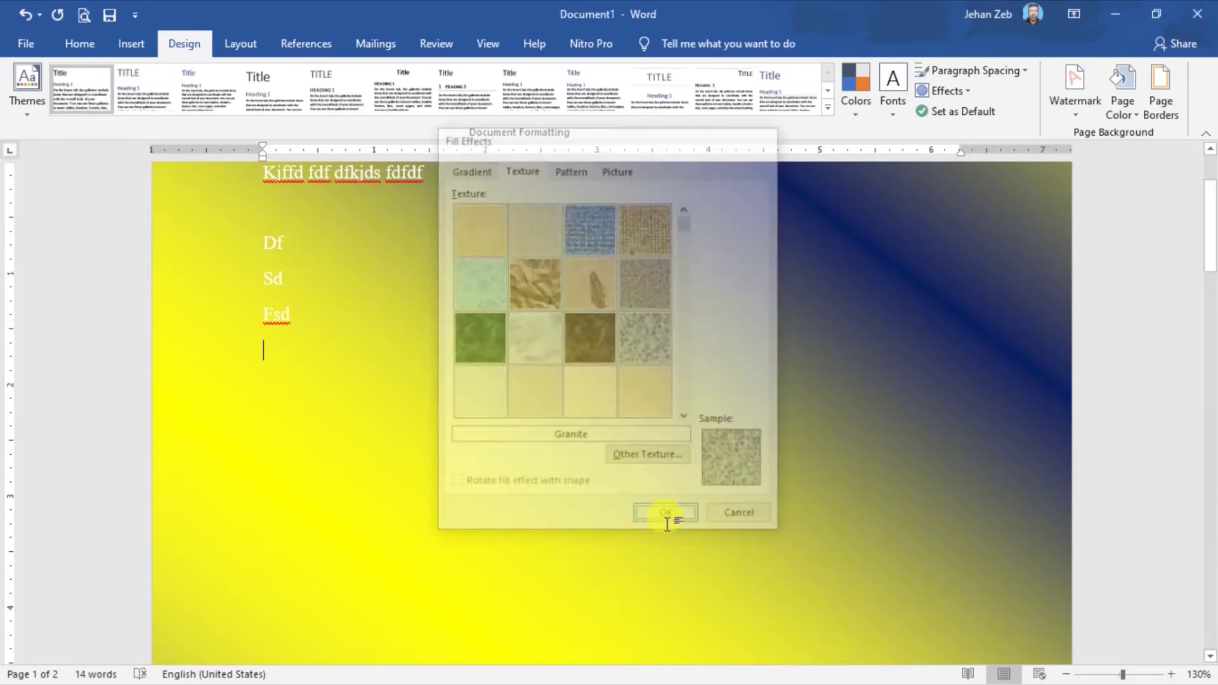
# Add the line 'Gfdgdfg df' below Fsd and reopen Fill Effects.
pyautogui.write('Gfd')
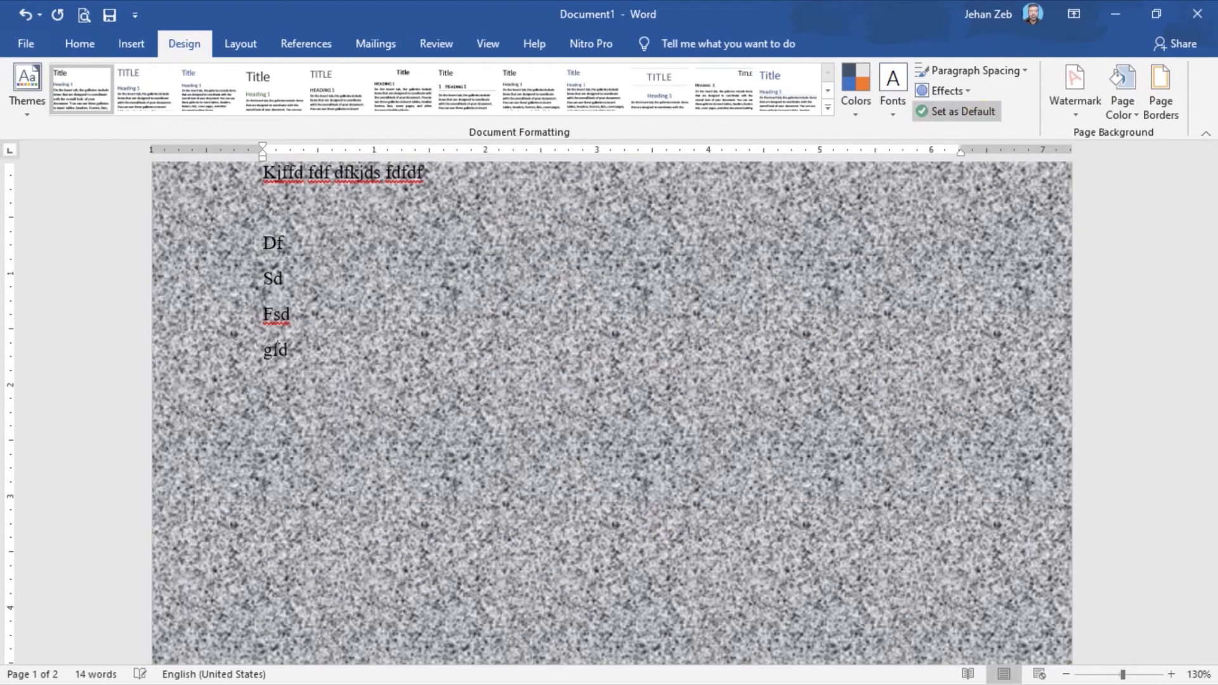
pyautogui.write('gdfg df')
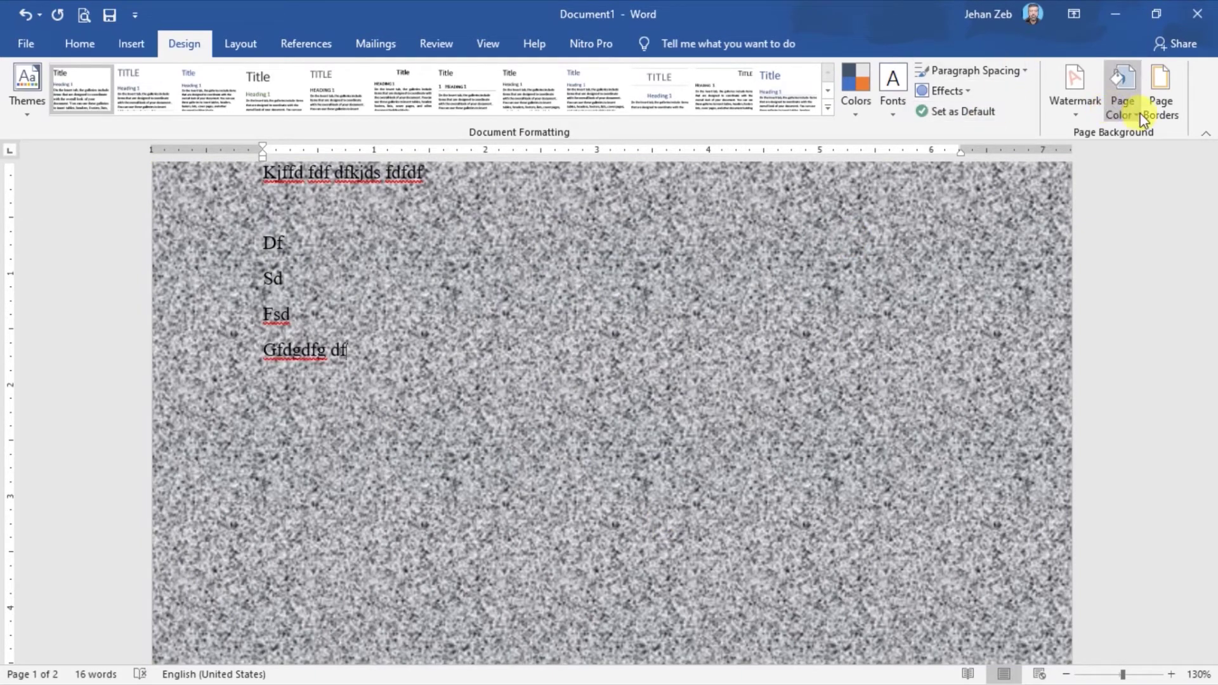
pyautogui.click(1129, 108)
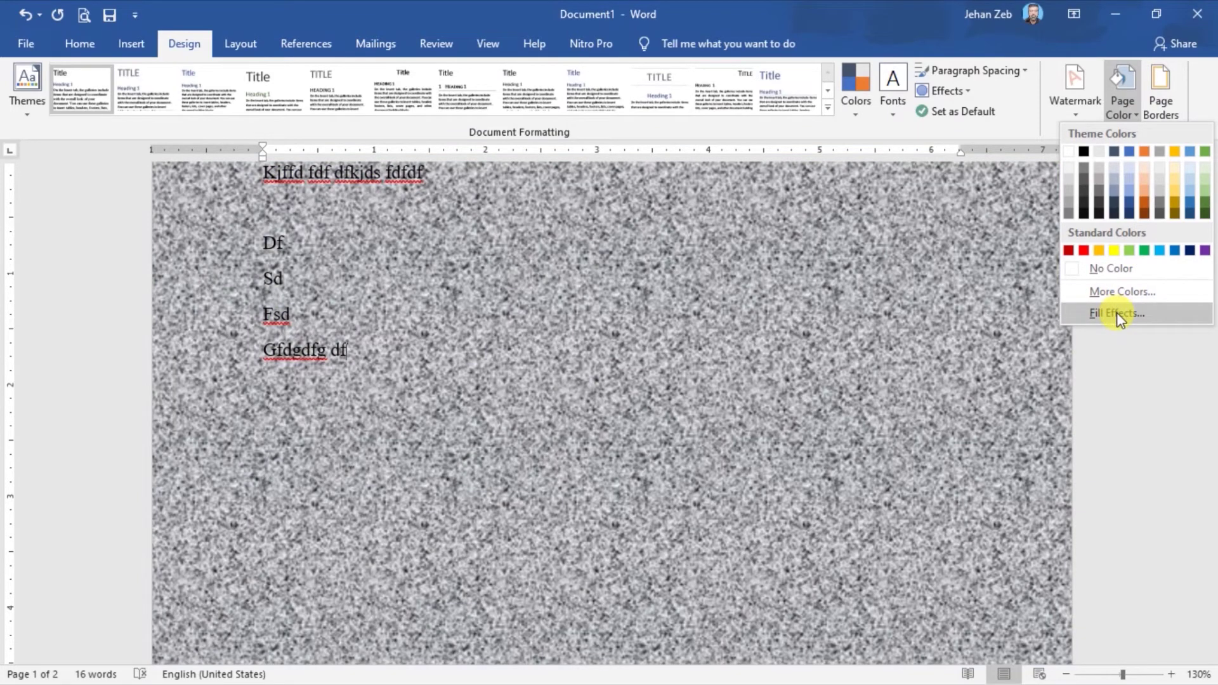
pyautogui.click(1116, 312)
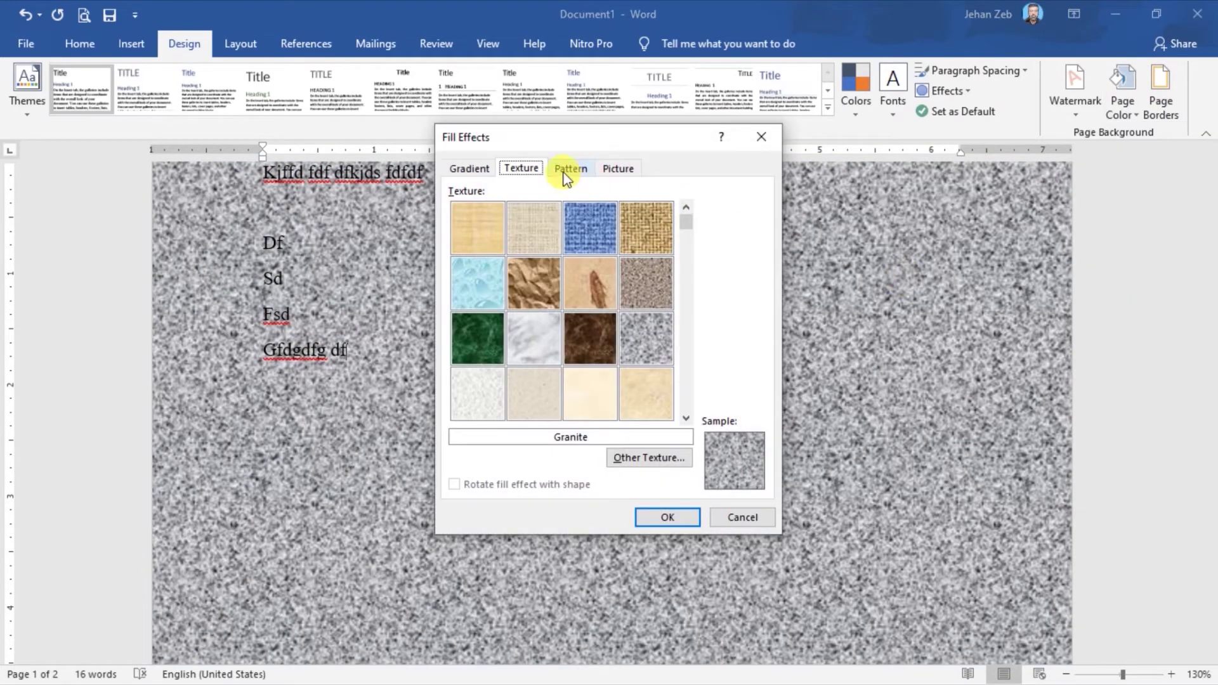
# Preview the Vertical stripes: Dark and Plaid pattern fills.
pyautogui.click(567, 171)
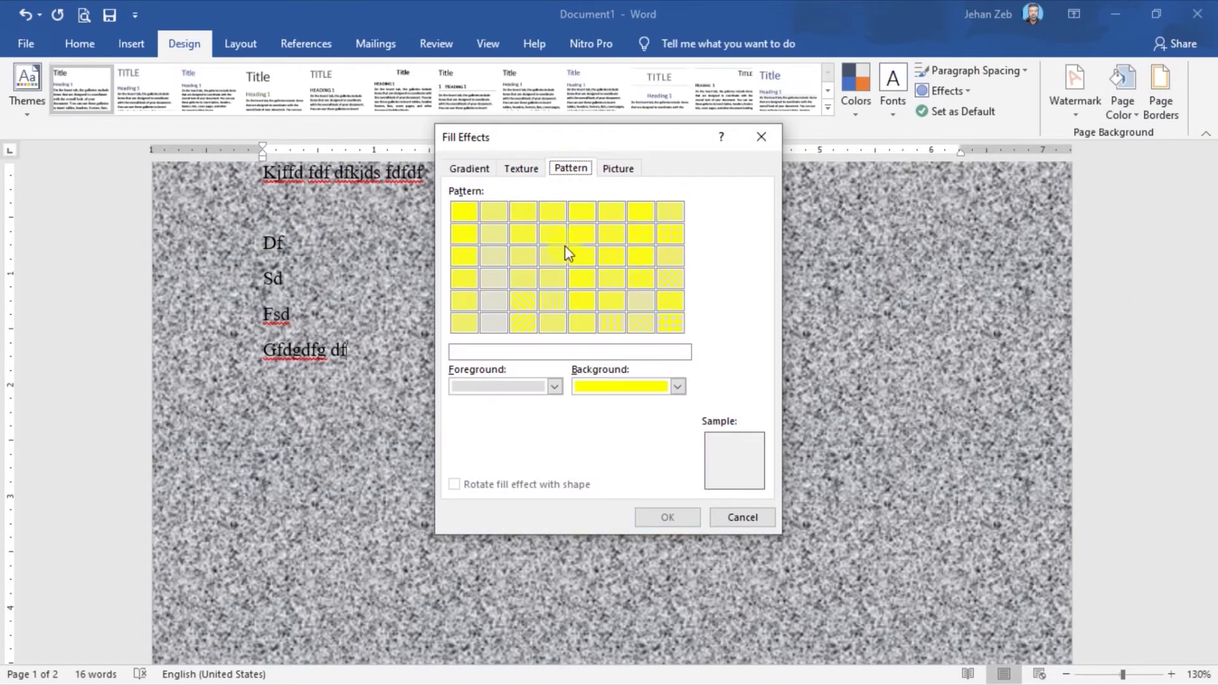
pyautogui.click(583, 278)
pyautogui.click(553, 300)
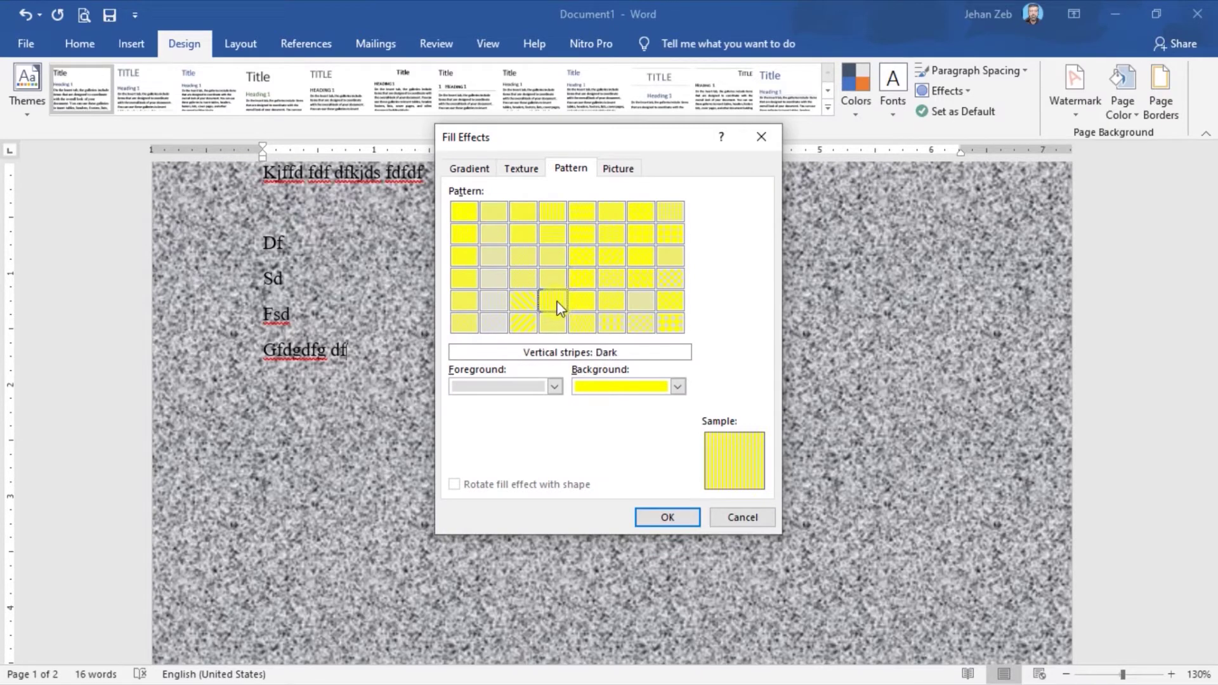
pyautogui.click(607, 323)
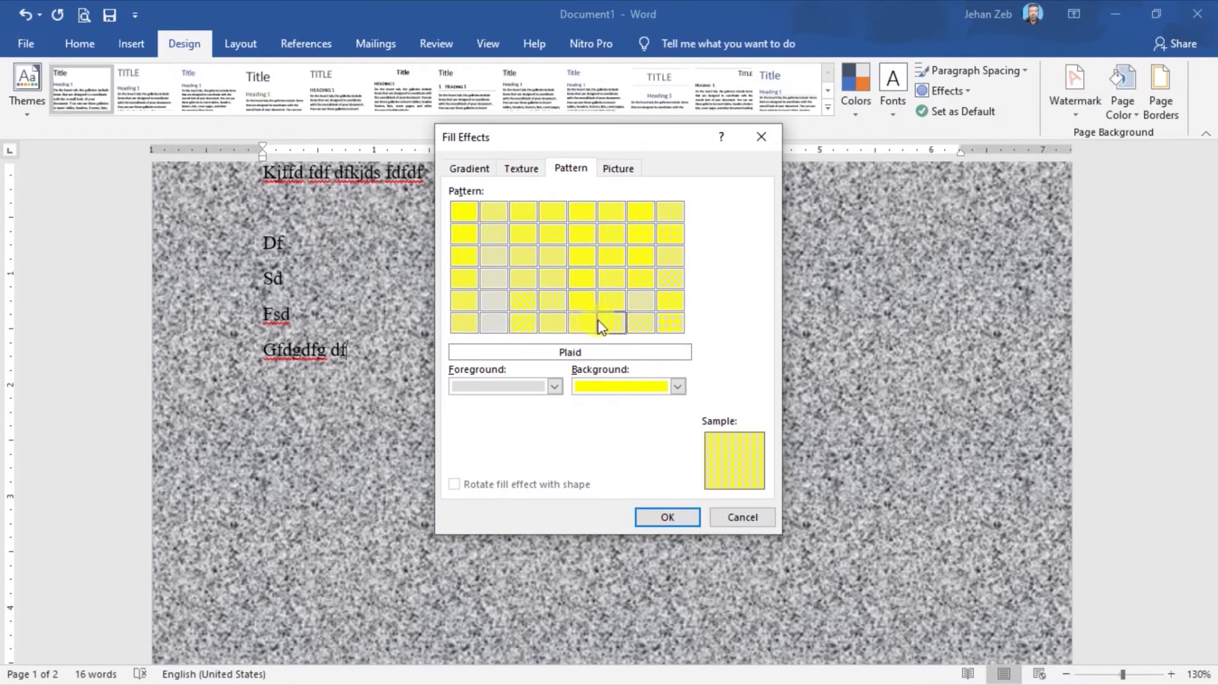
# Use the Backup_of_MONOGRAMNewN image file as the page background picture.
pyautogui.click(618, 169)
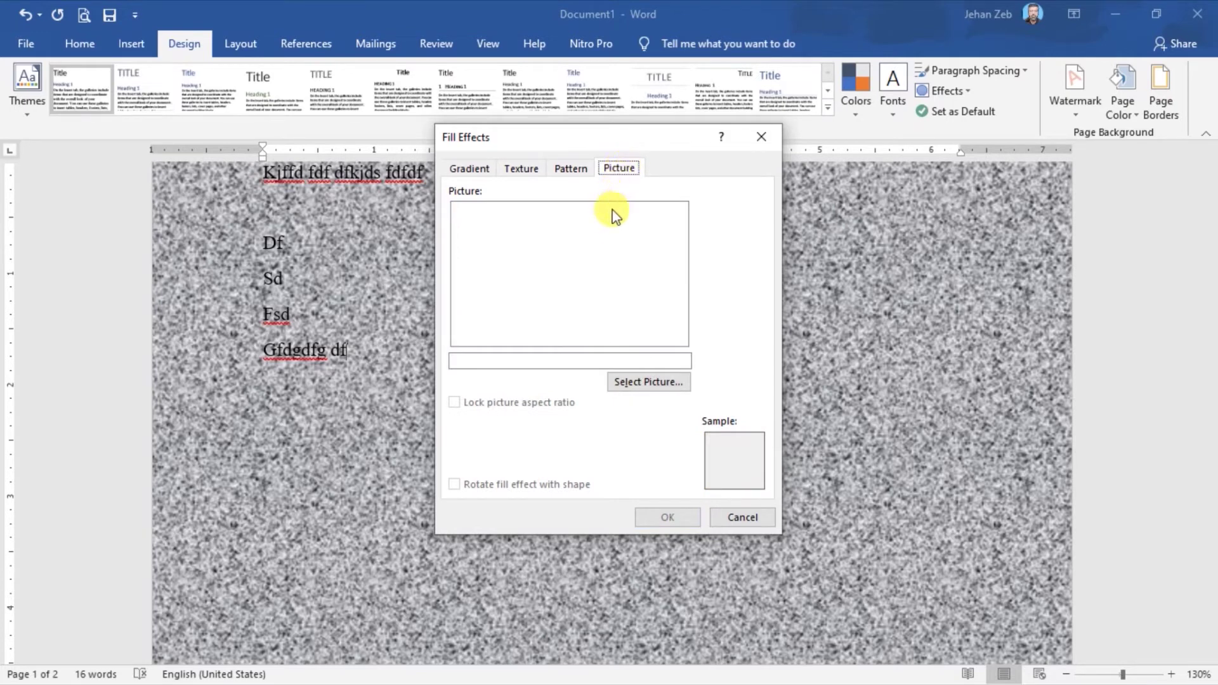
pyautogui.click(643, 381)
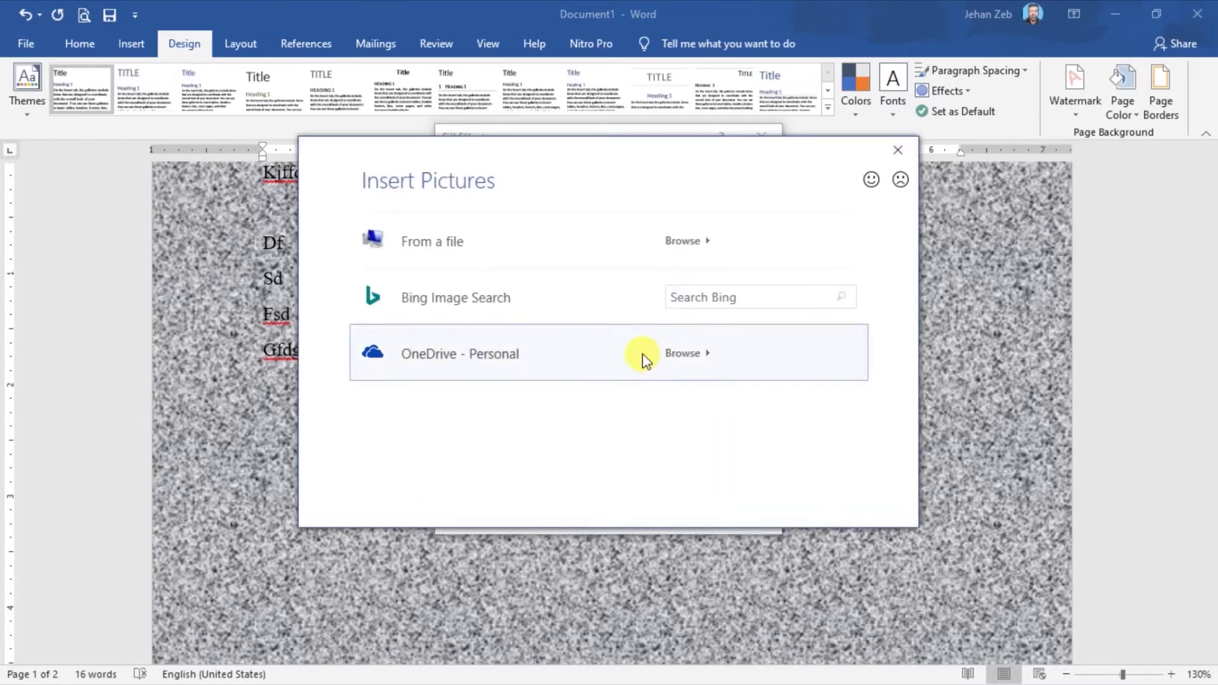
pyautogui.click(455, 248)
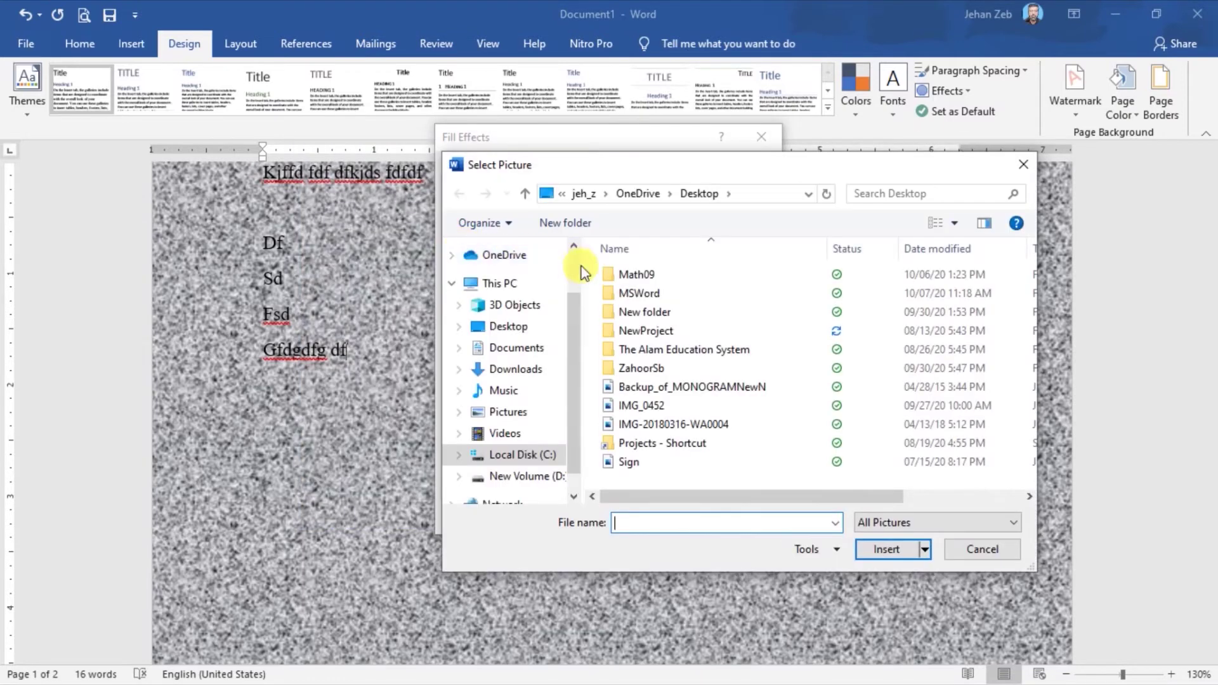
pyautogui.click(637, 387)
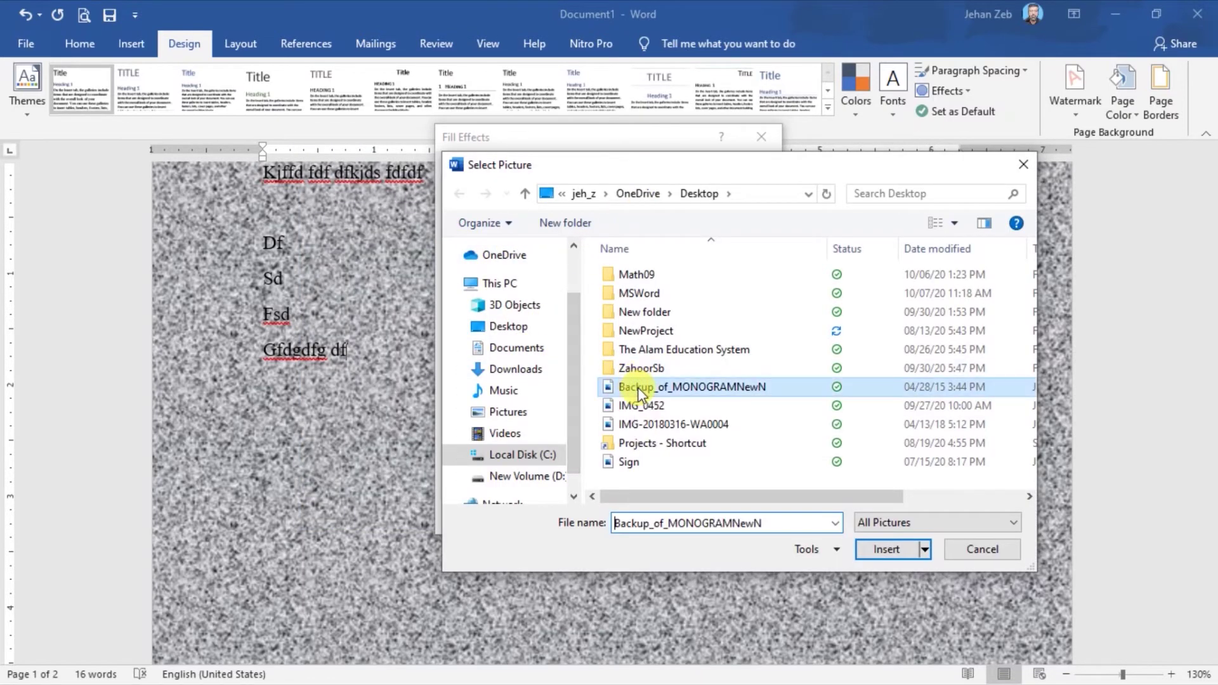
pyautogui.click(885, 550)
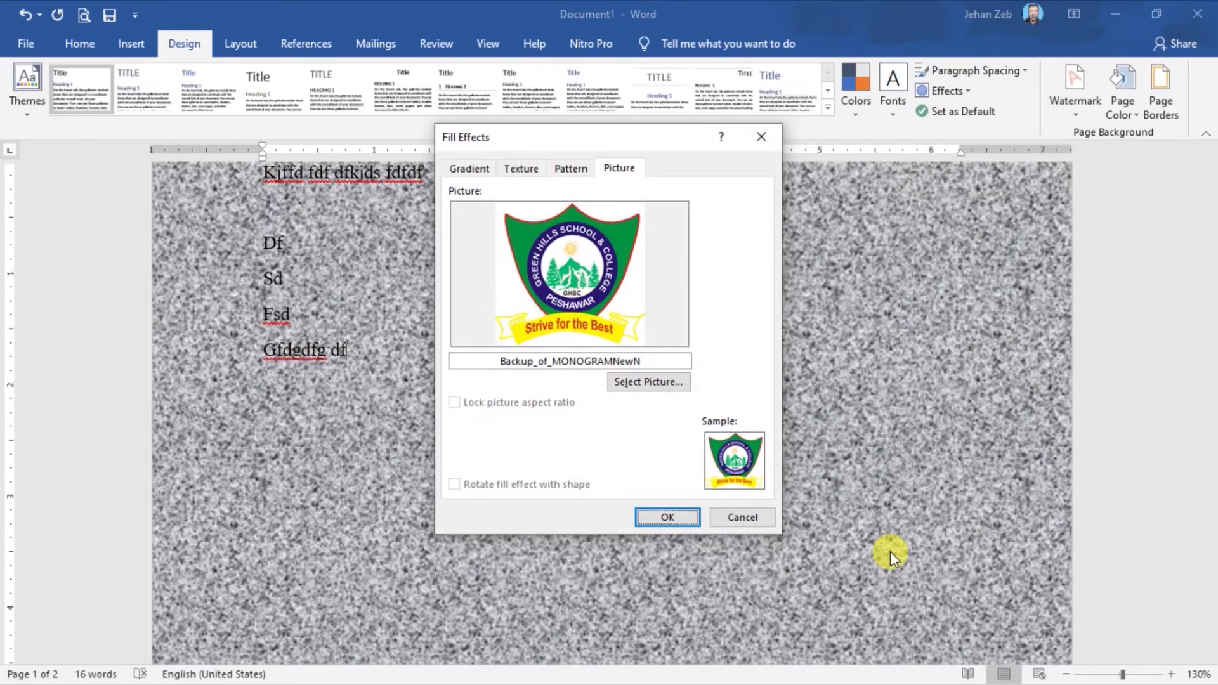
pyautogui.click(667, 517)
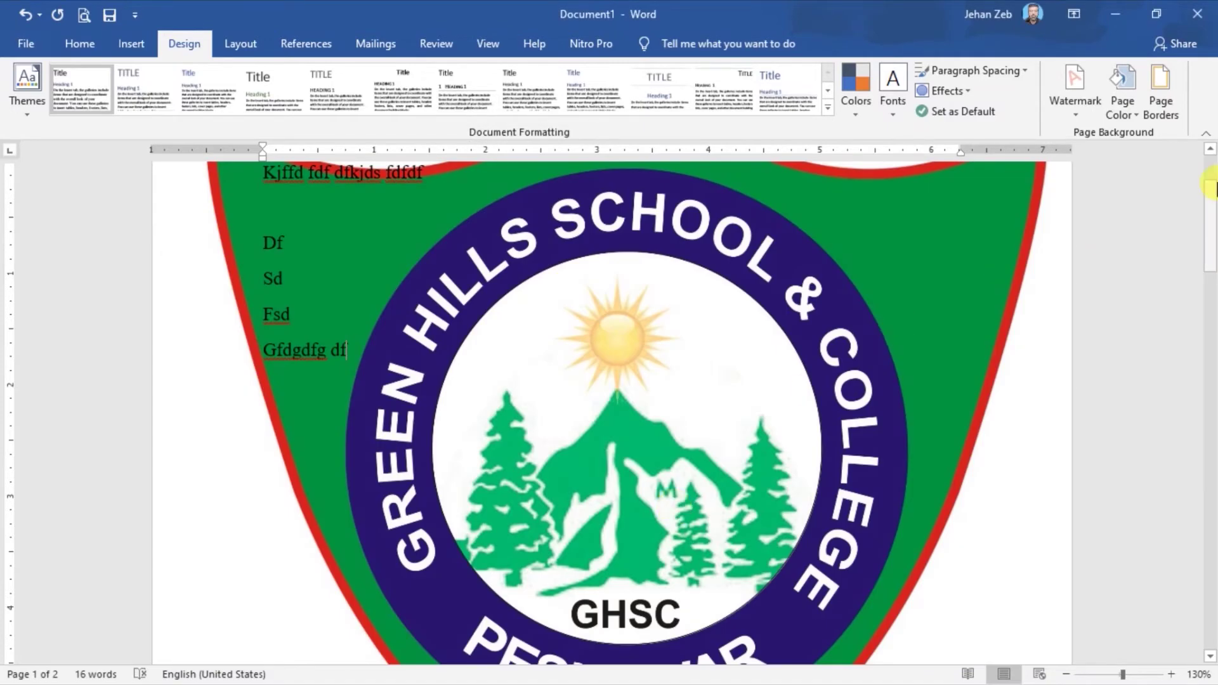
# Scroll the document and view the print preview, which shows the text without the monogram.
pyautogui.moveTo(1212, 188)
pyautogui.mouseDown()
pyautogui.moveTo(1213, 315)
pyautogui.moveTo(1211, 181)
pyautogui.mouseUp()
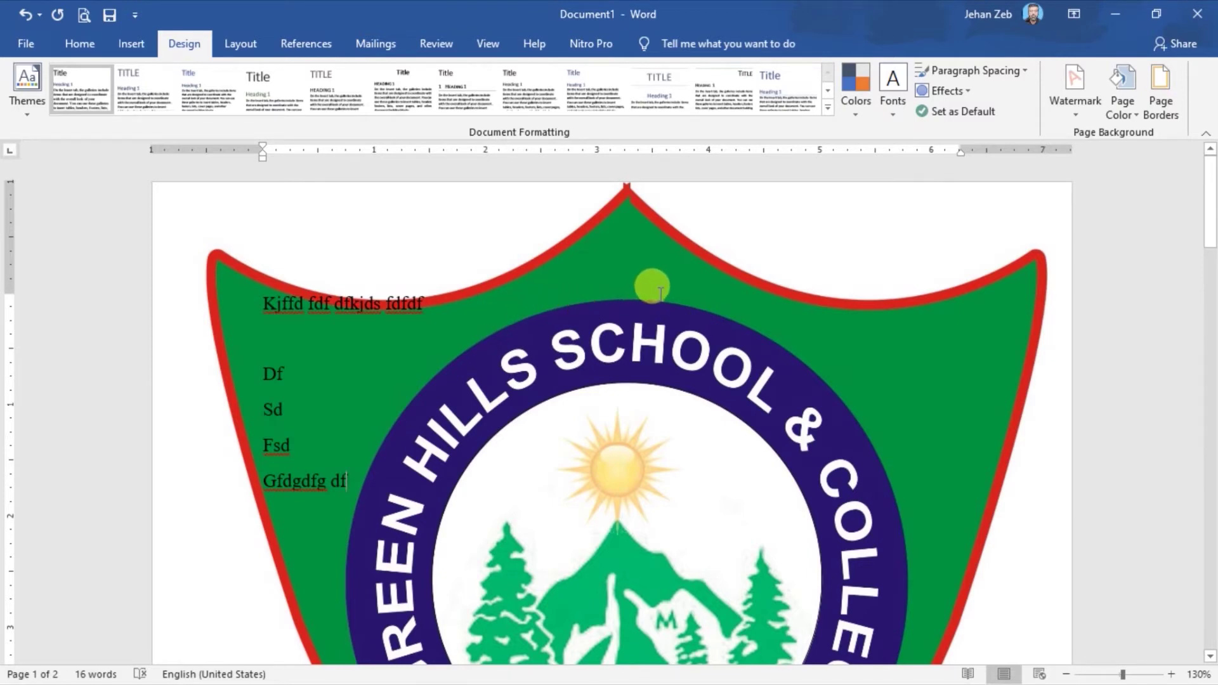
pyautogui.click(82, 17)
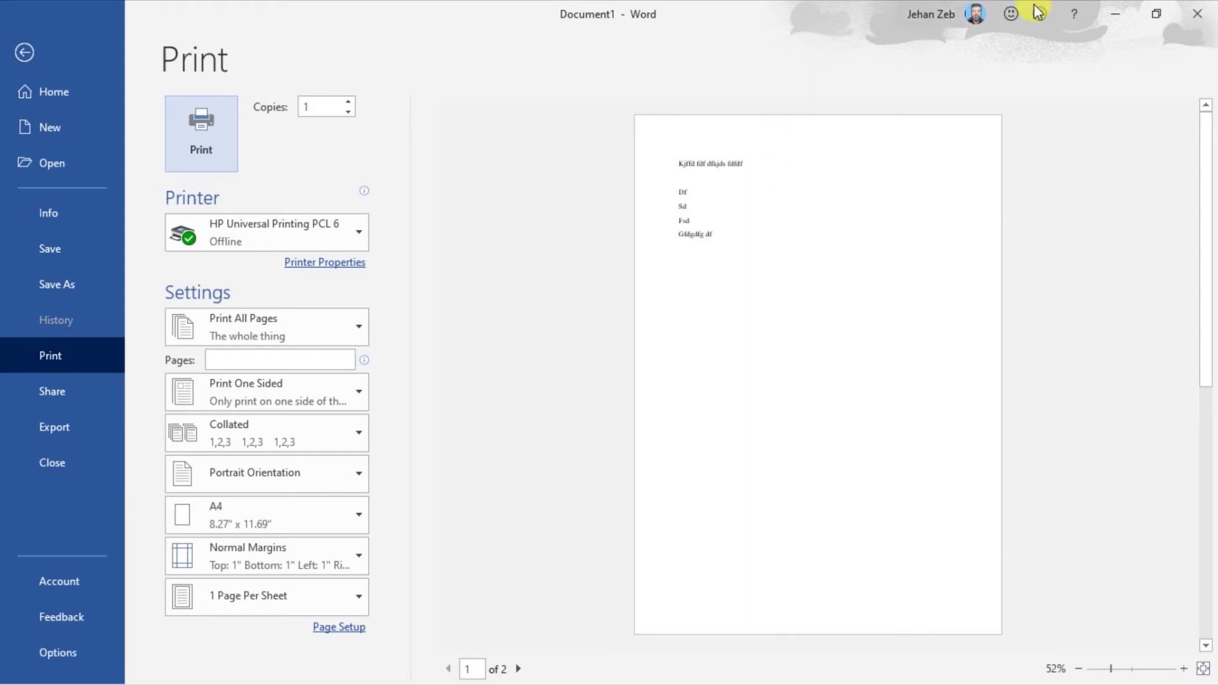
# Leave the print preview and scroll through the document with its monogram background.
pyautogui.click(25, 57)
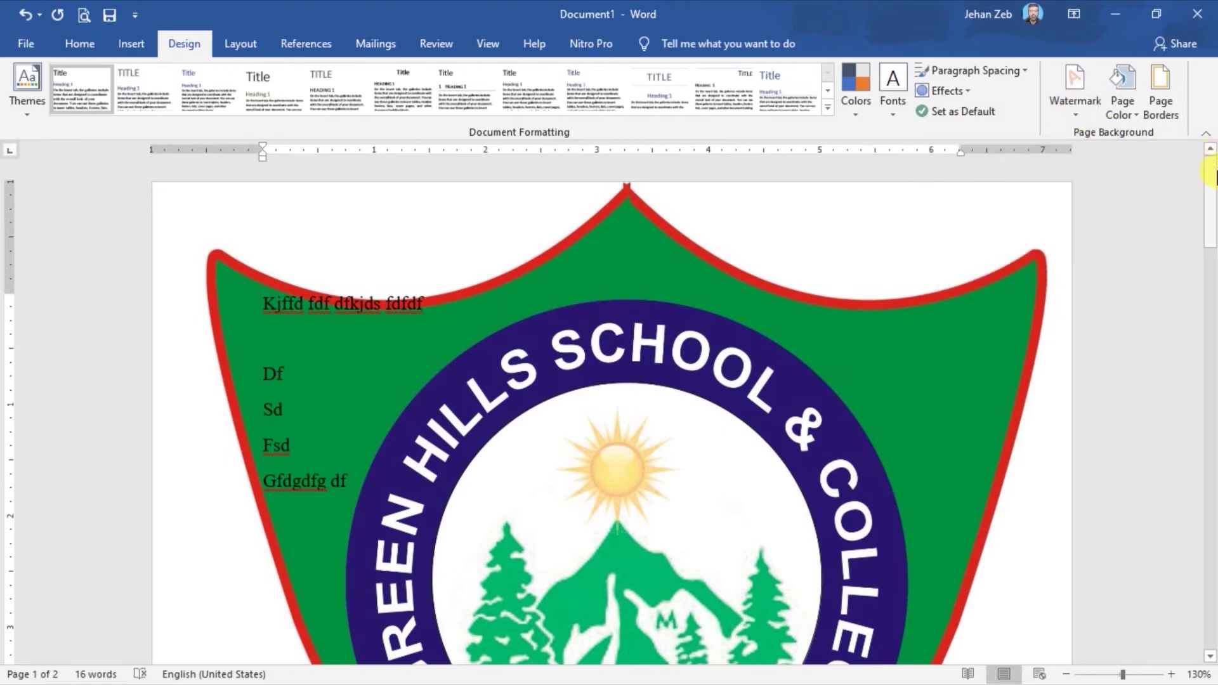
pyautogui.moveTo(1212, 192); pyautogui.dragTo(1211, 216)
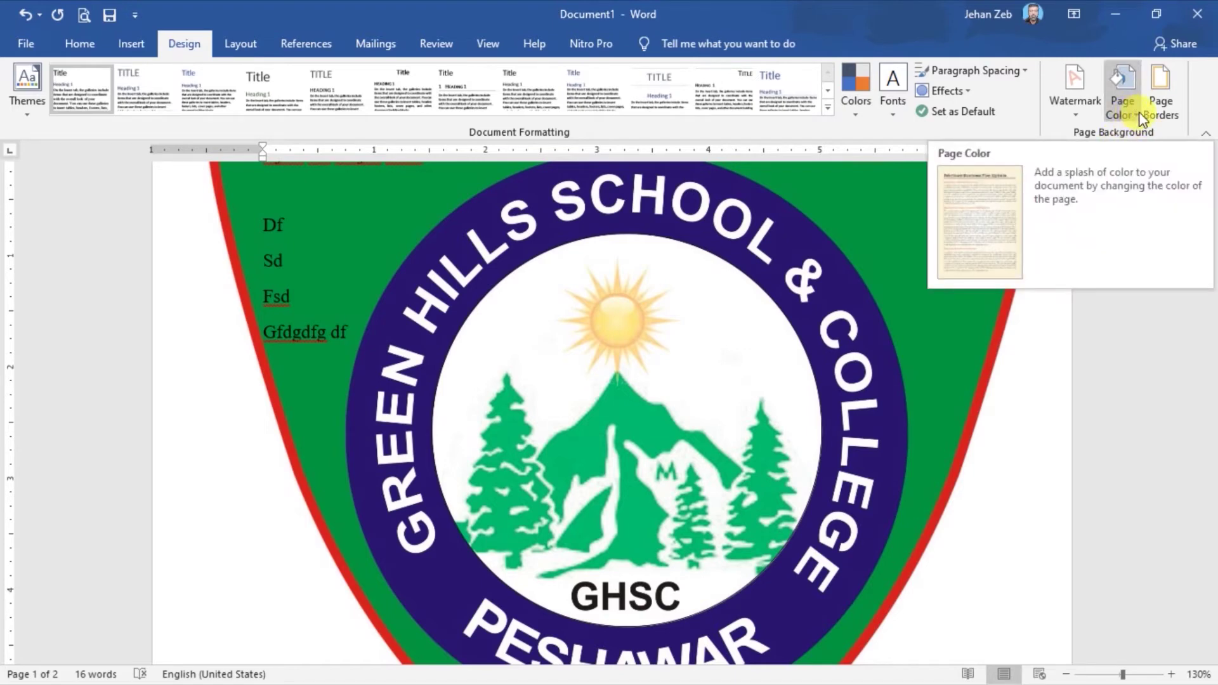
# Set Page Color to No Color, removing the background picture.
pyautogui.click(1136, 114)
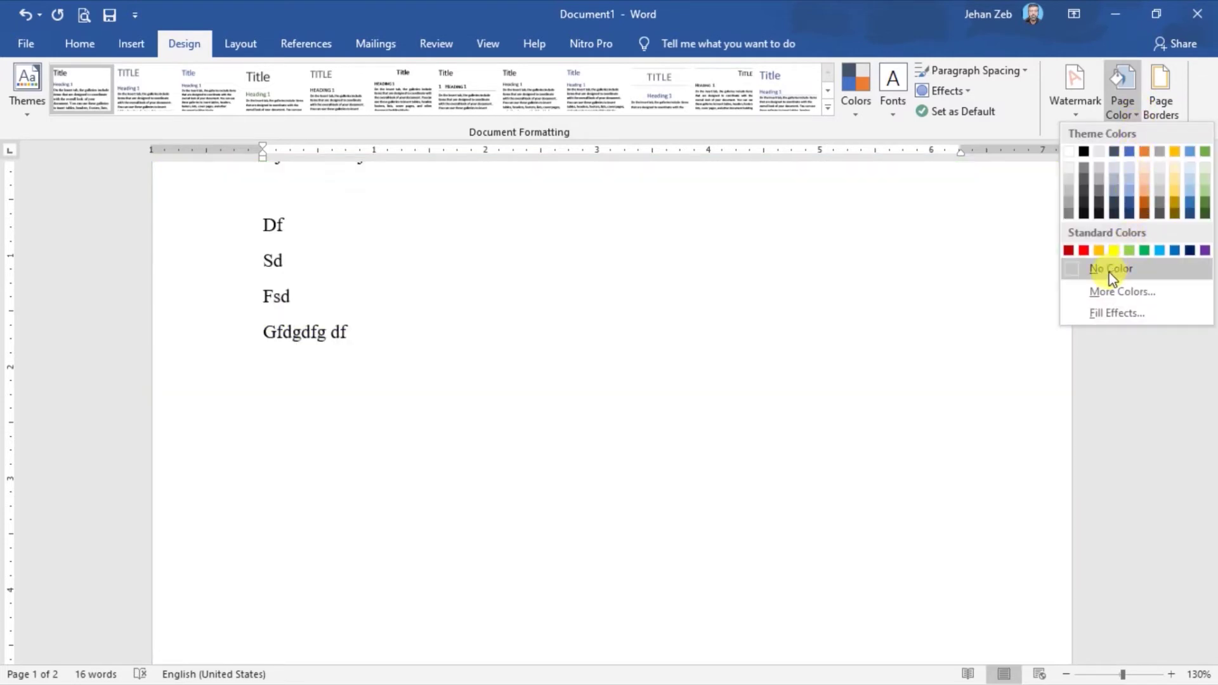
pyautogui.click(1110, 271)
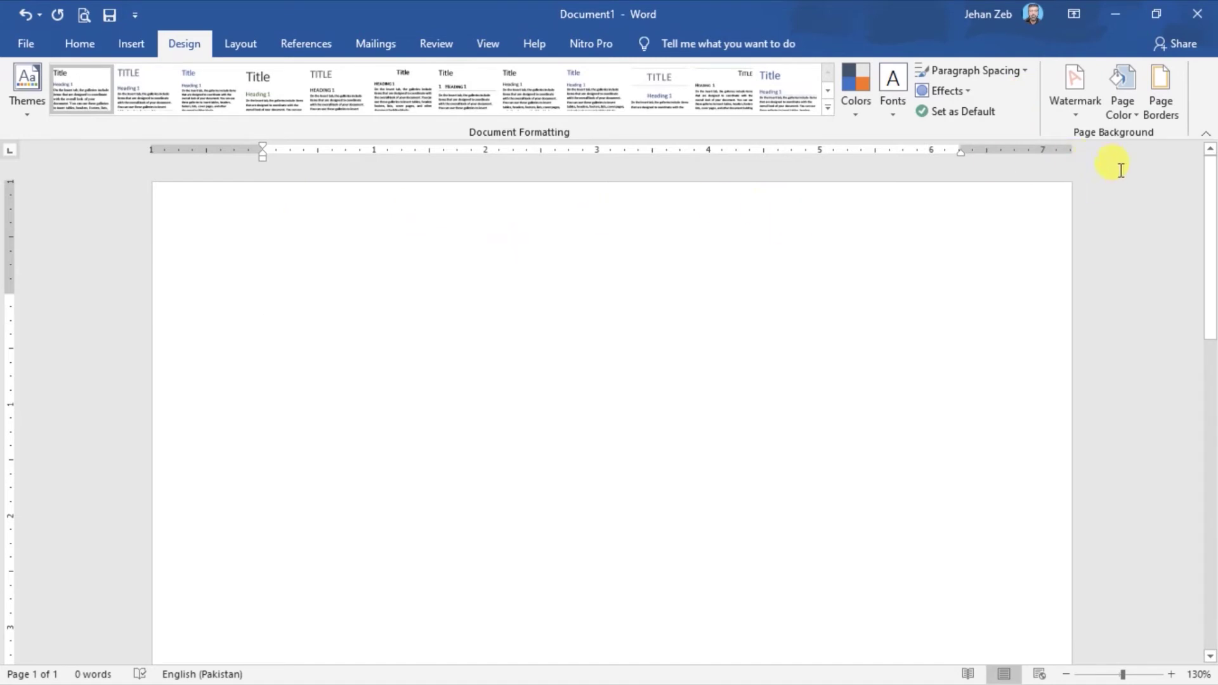
# In Page Borders, compare the Box, Shadow and 3-D settings, then settle on Box.
pyautogui.click(1159, 96)
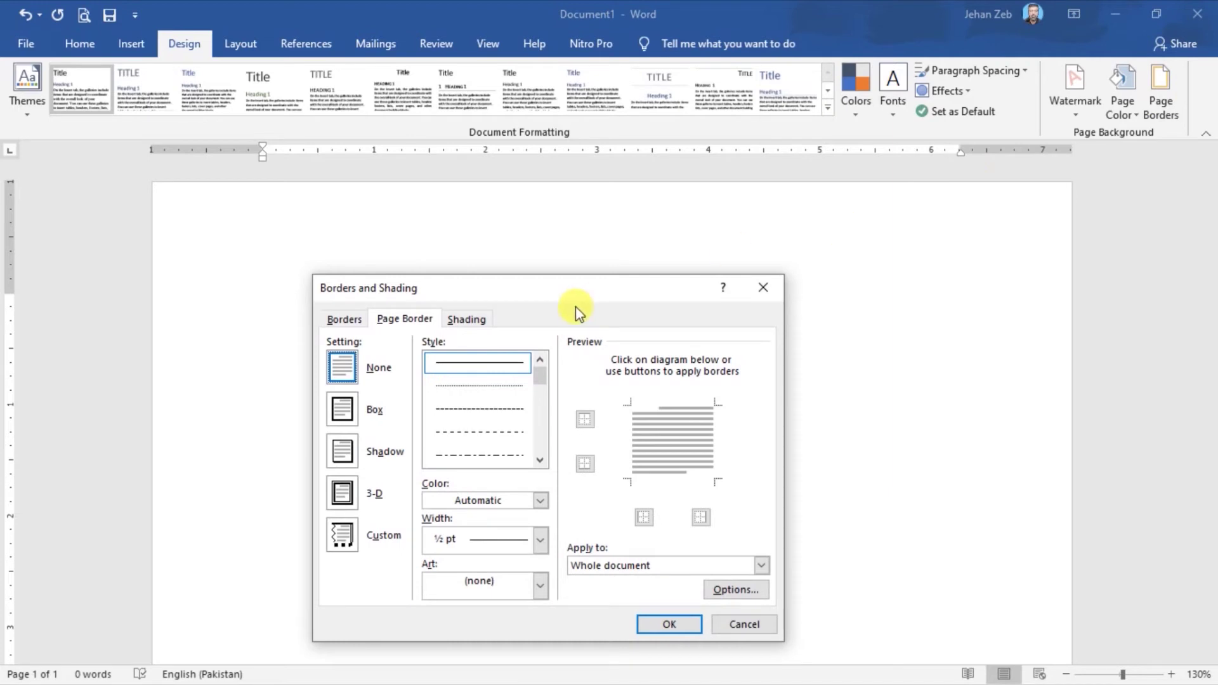
pyautogui.moveTo(562, 286); pyautogui.dragTo(577, 320)
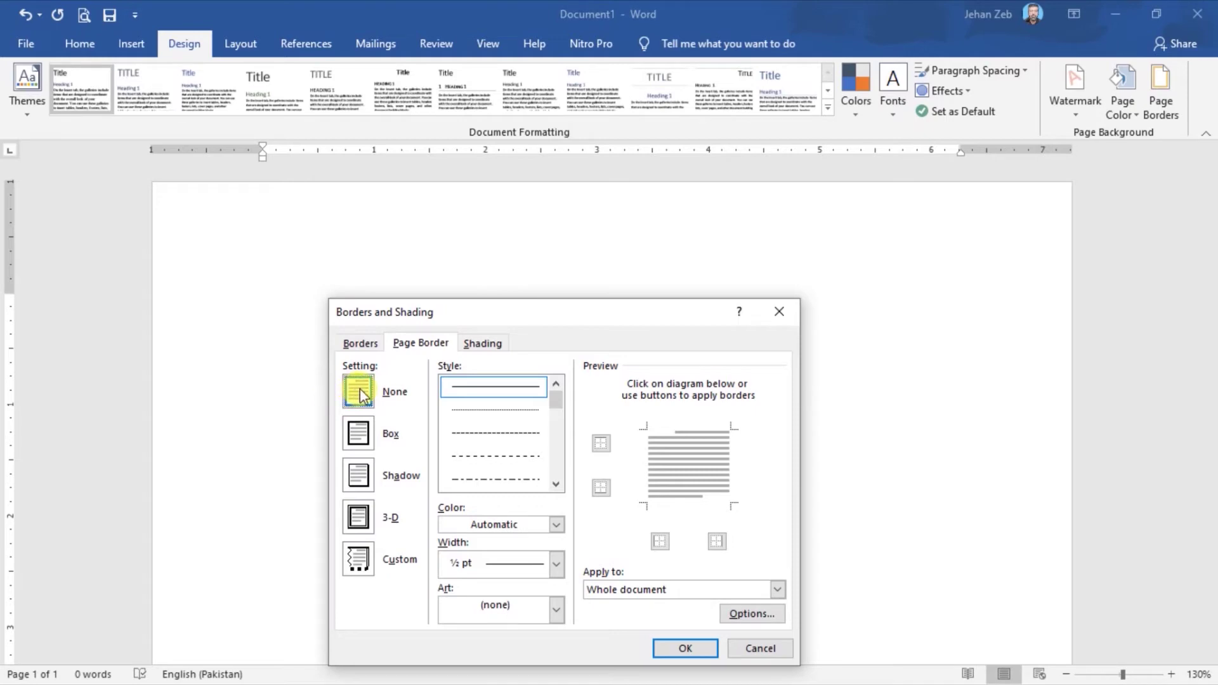
pyautogui.click(365, 433)
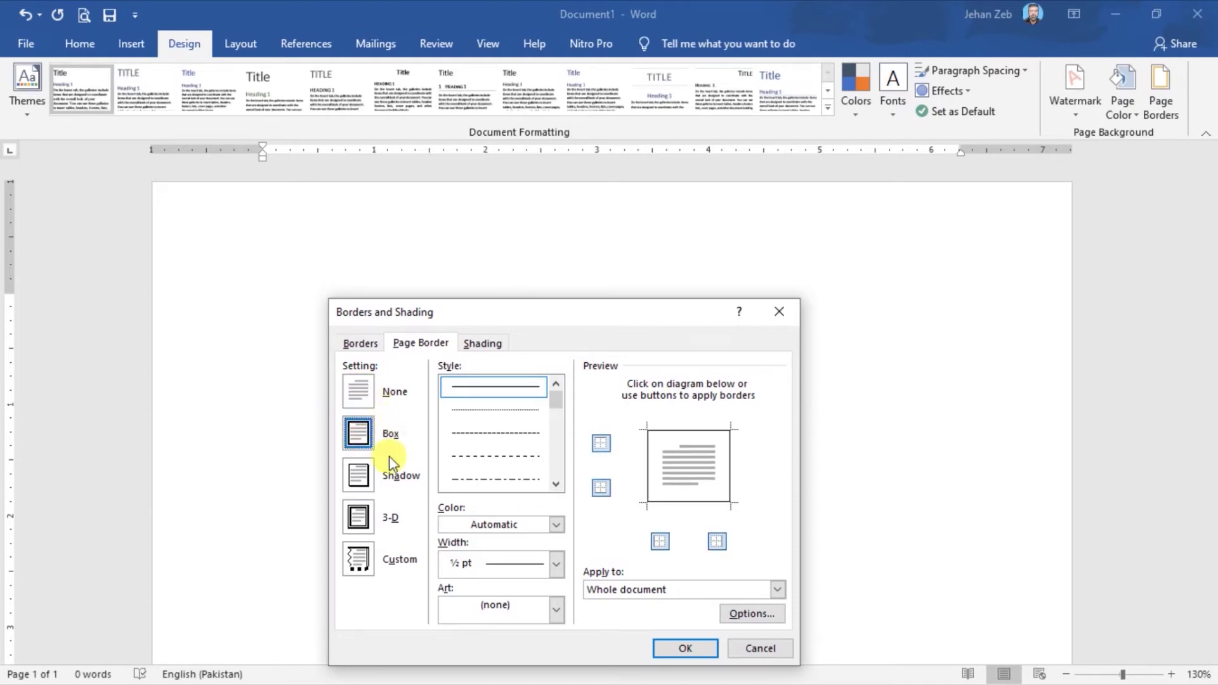
pyautogui.click(367, 482)
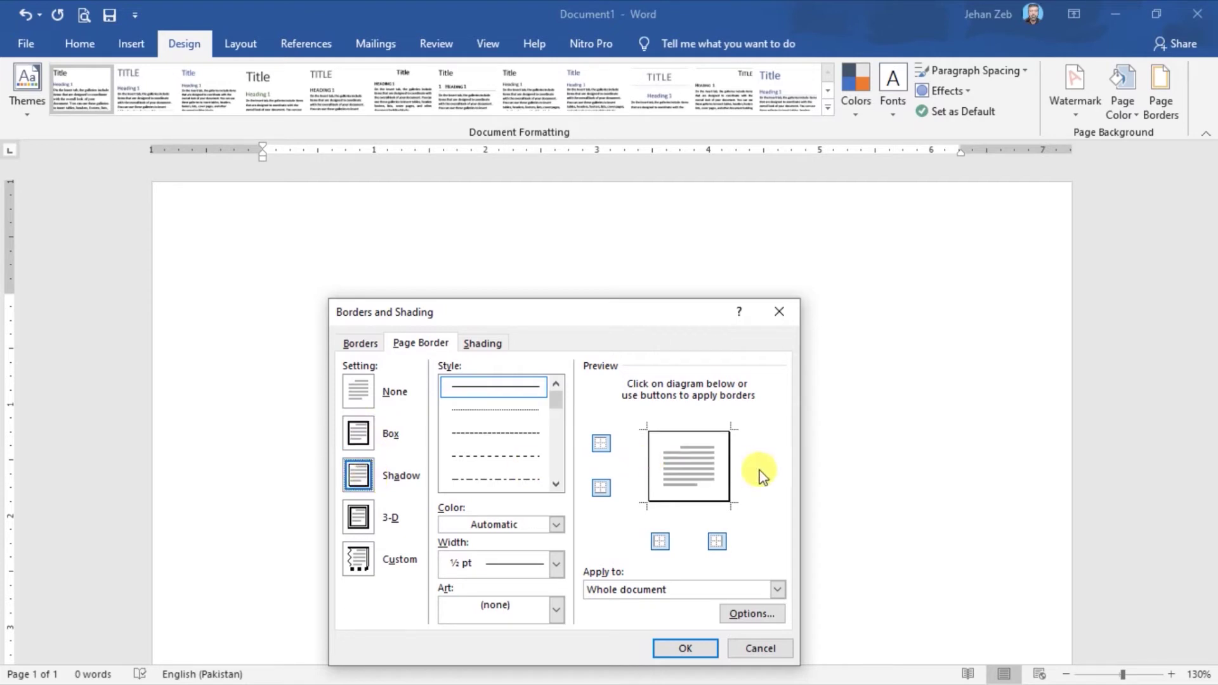
pyautogui.click(359, 518)
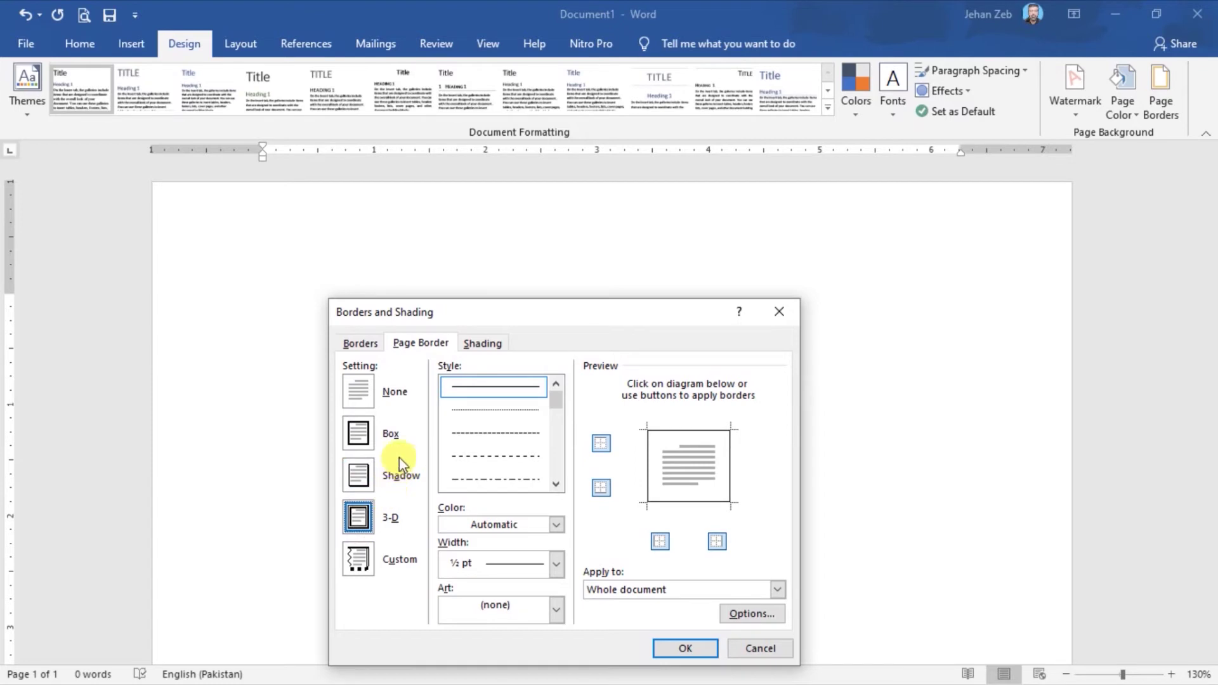
pyautogui.click(365, 436)
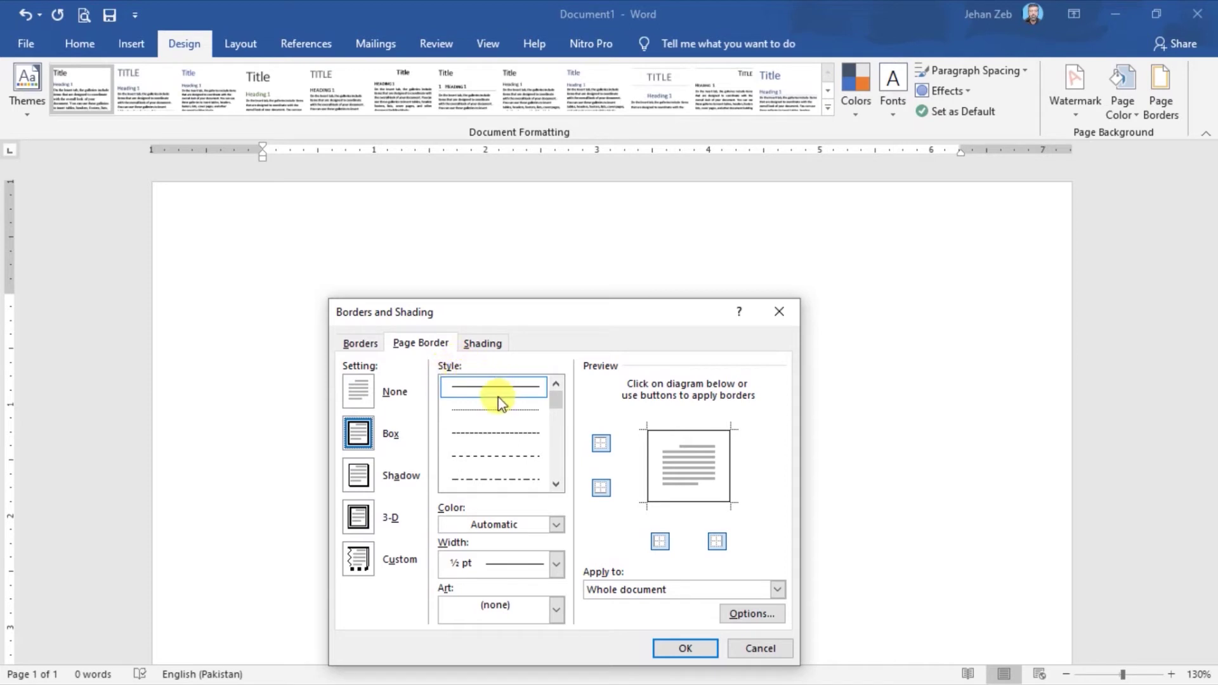
# Browse the border line styles and choose the thick double line at 3 pt.
pyautogui.click(524, 409)
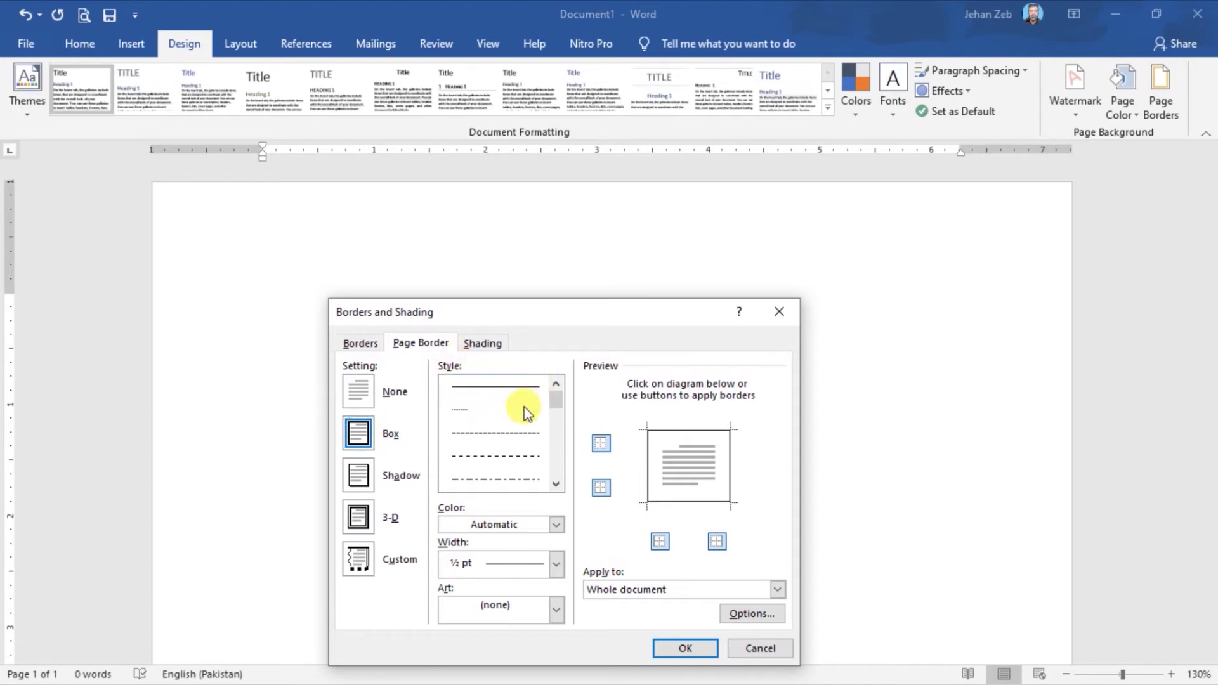
pyautogui.press('Down')
pyautogui.press('Down')
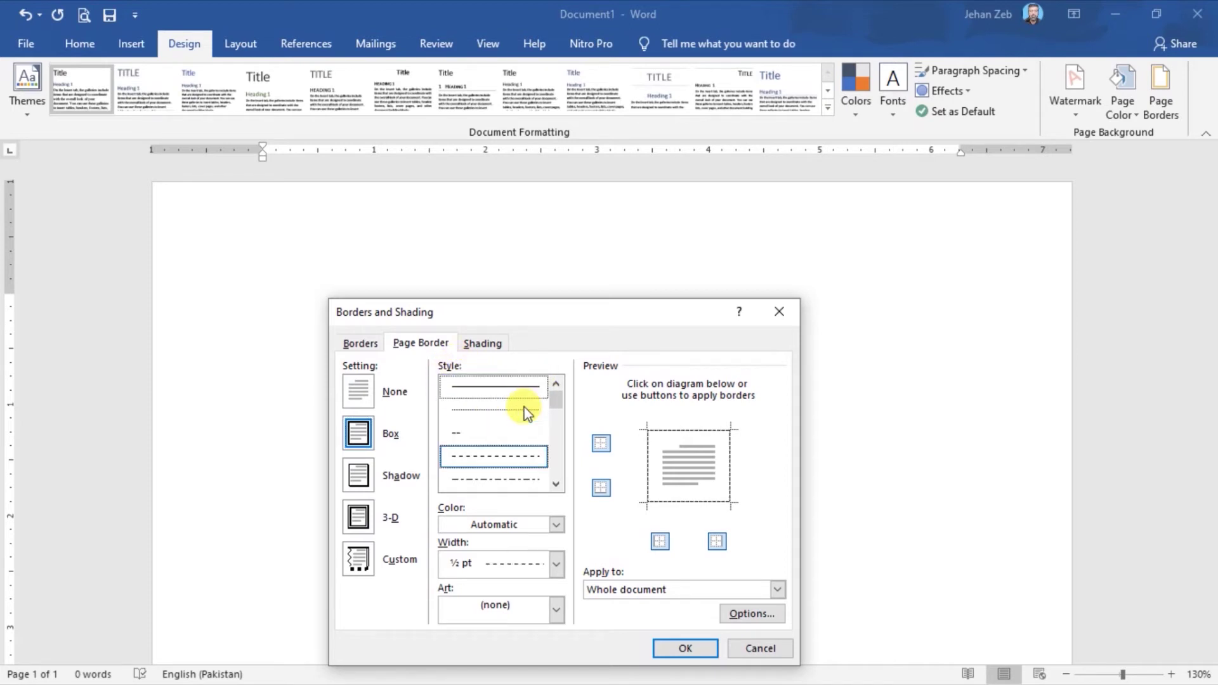
pyautogui.press('Down')
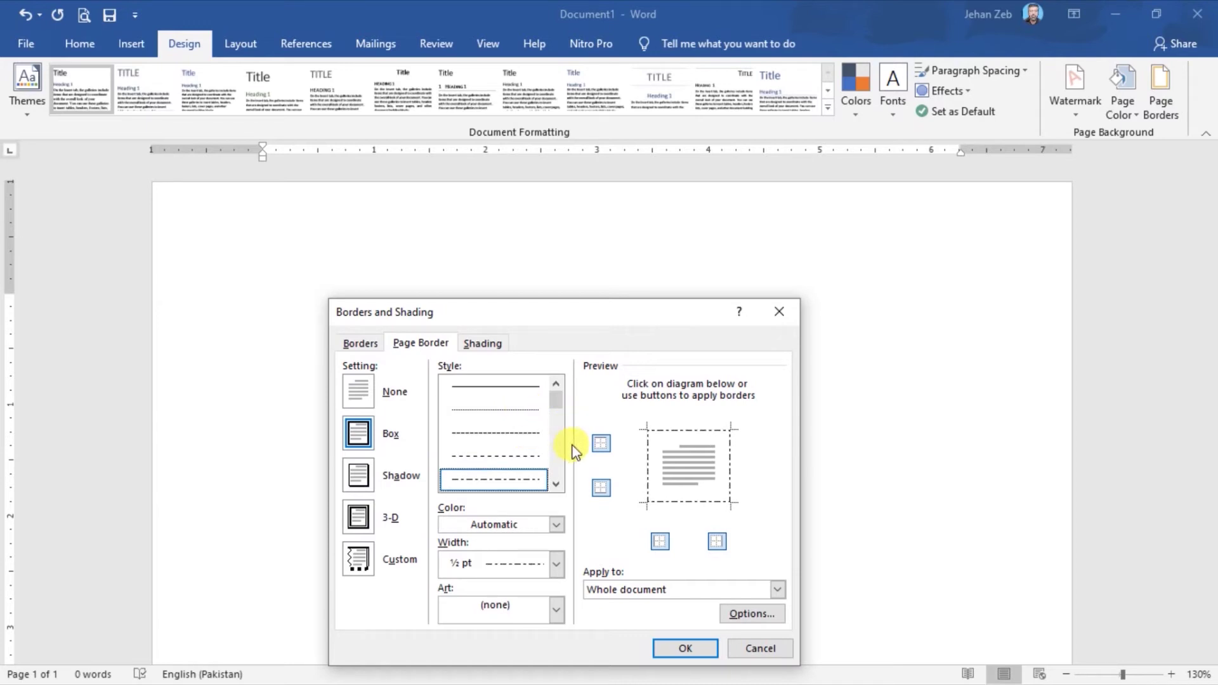
pyautogui.click(556, 485)
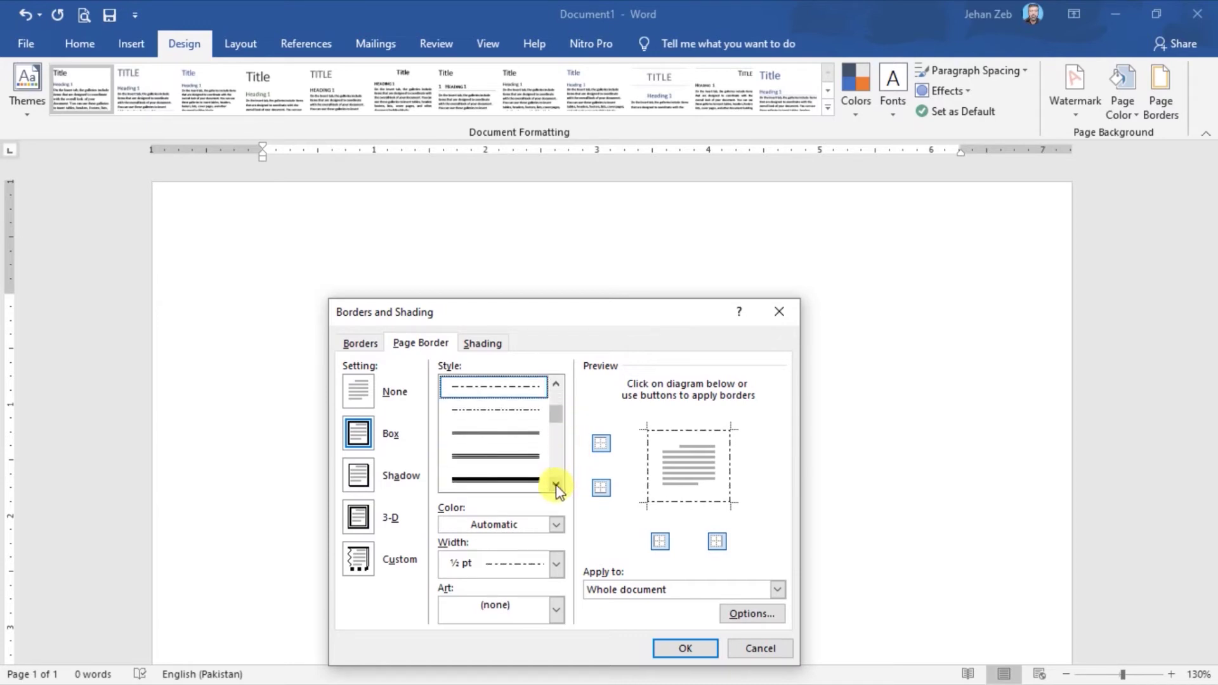
pyautogui.click(556, 484)
pyautogui.click(555, 484)
pyautogui.click(555, 485)
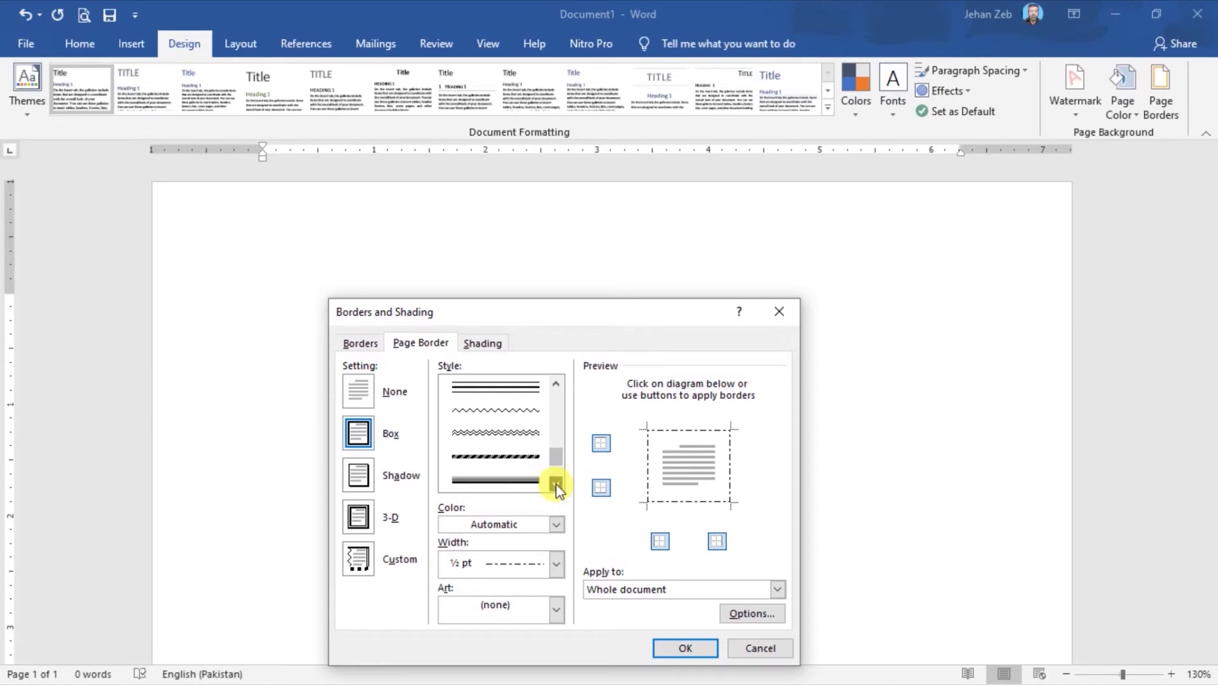
pyautogui.click(555, 485)
pyautogui.click(555, 485)
pyautogui.moveTo(556, 473); pyautogui.dragTo(550, 437)
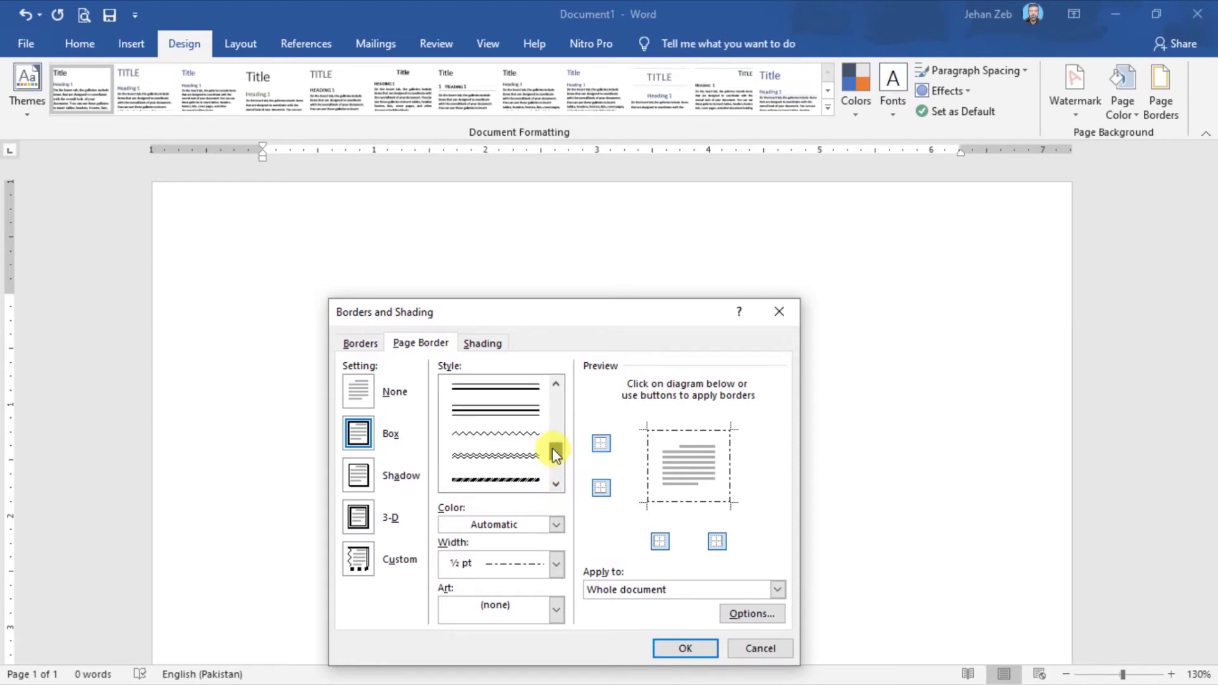
pyautogui.click(529, 411)
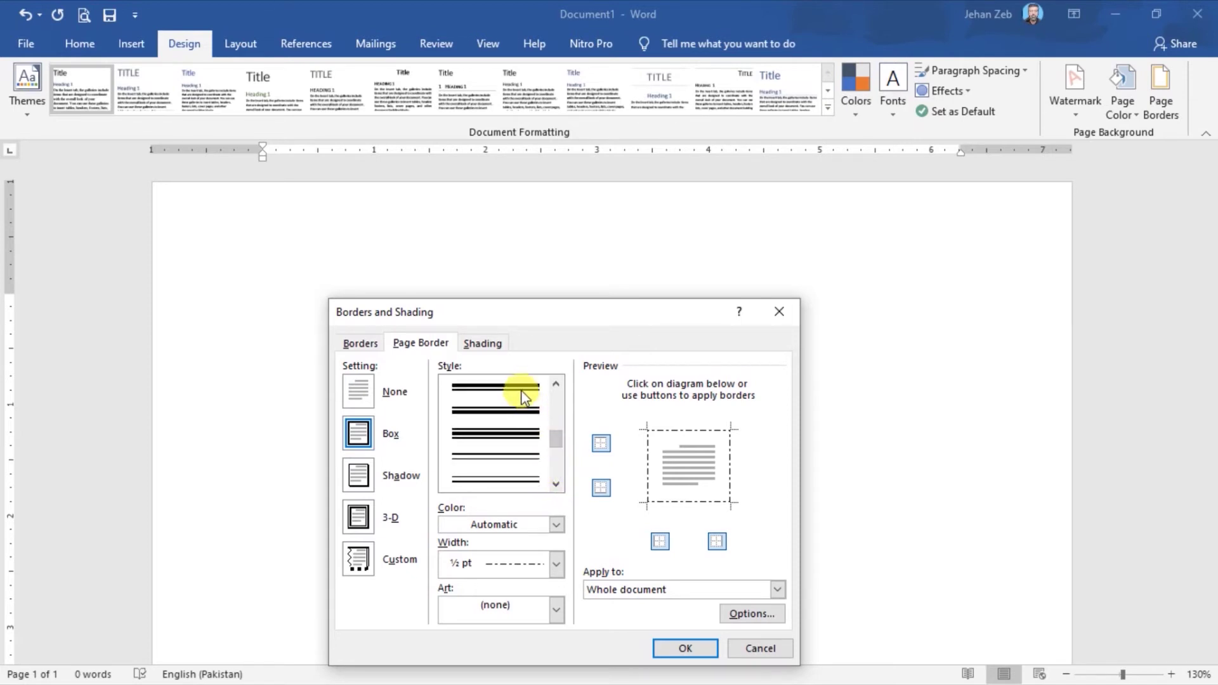
pyautogui.scroll(1, 522, 391)
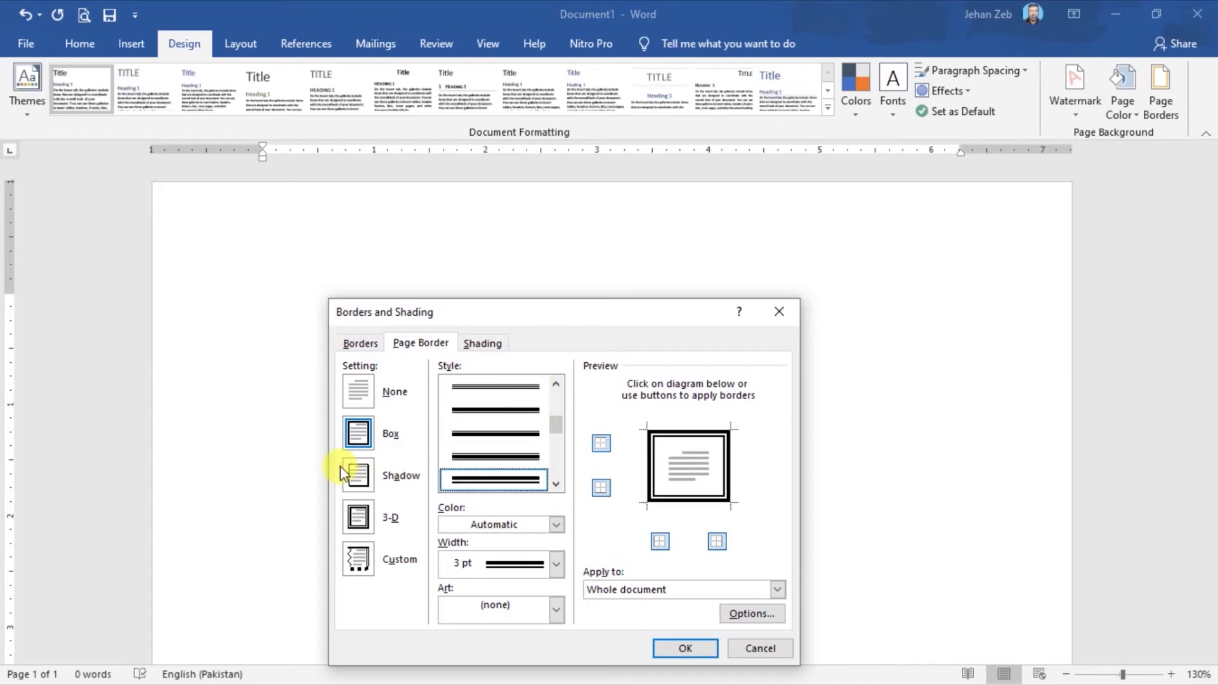
# Try the Shadow, 3-D and Custom settings, then return to Box.
pyautogui.click(364, 480)
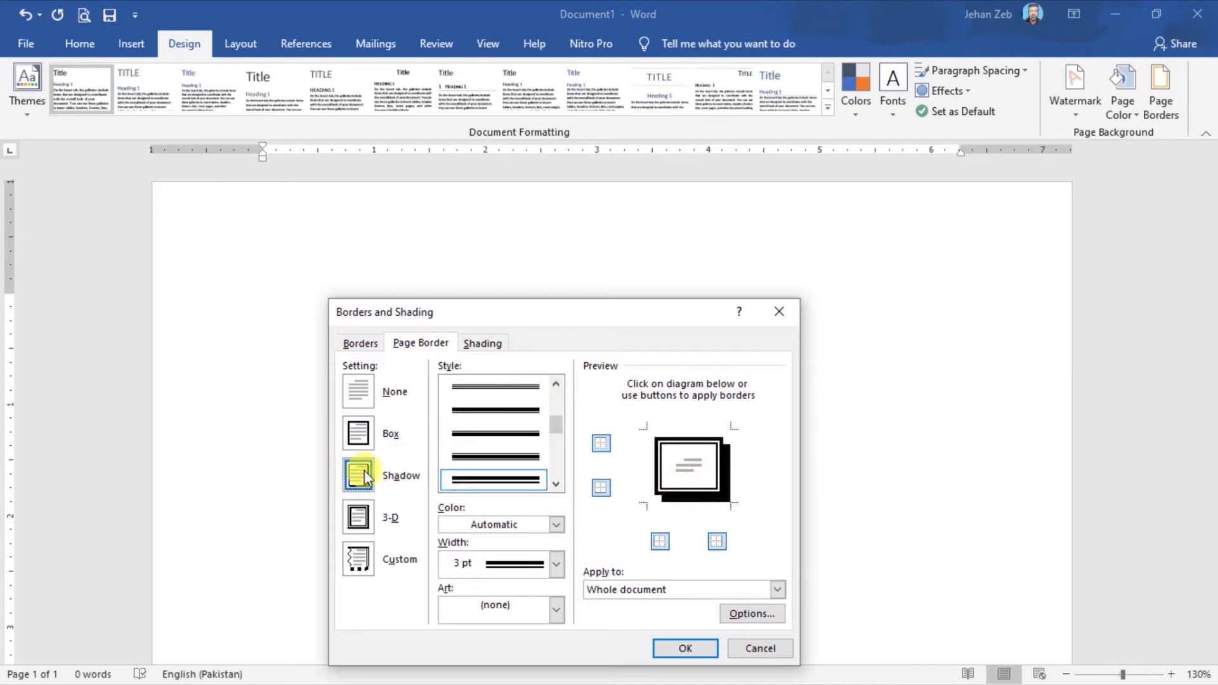
pyautogui.click(359, 517)
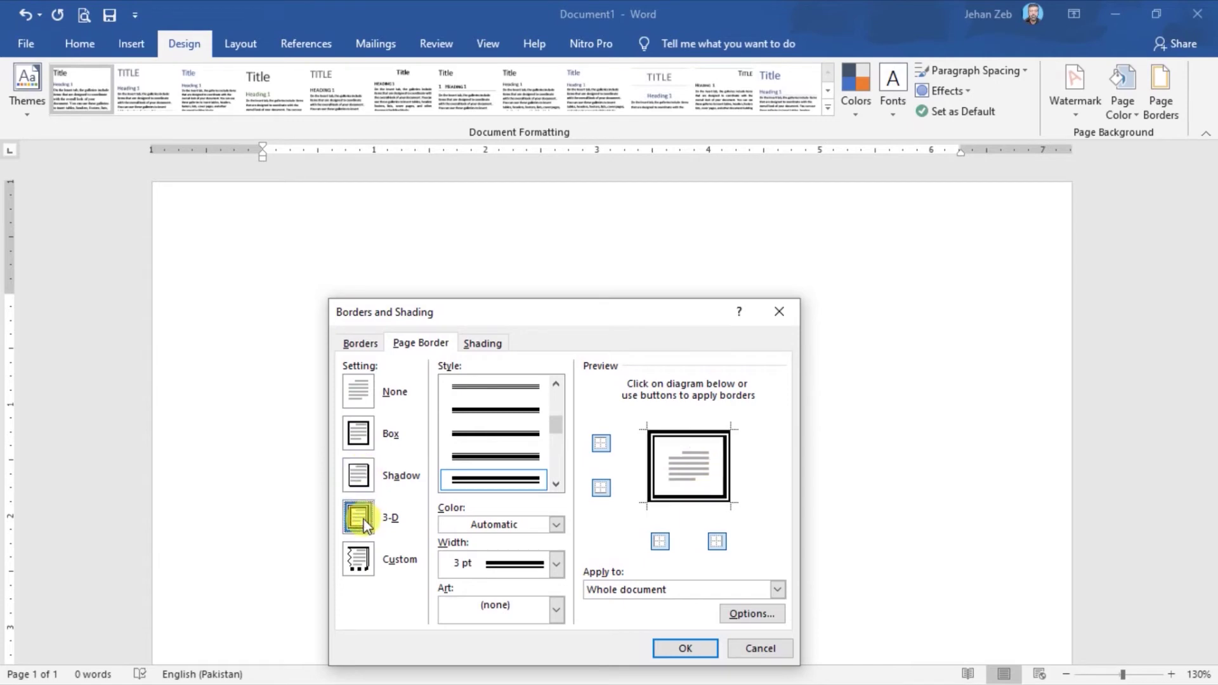
pyautogui.click(357, 558)
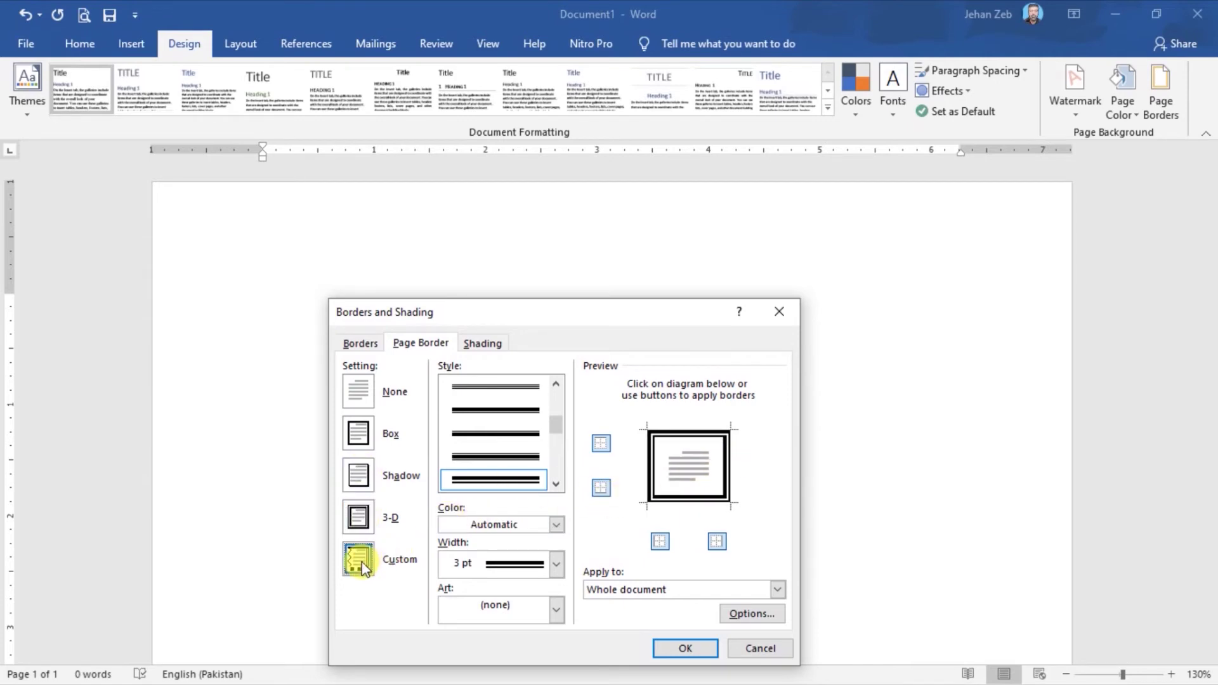
pyautogui.click(360, 433)
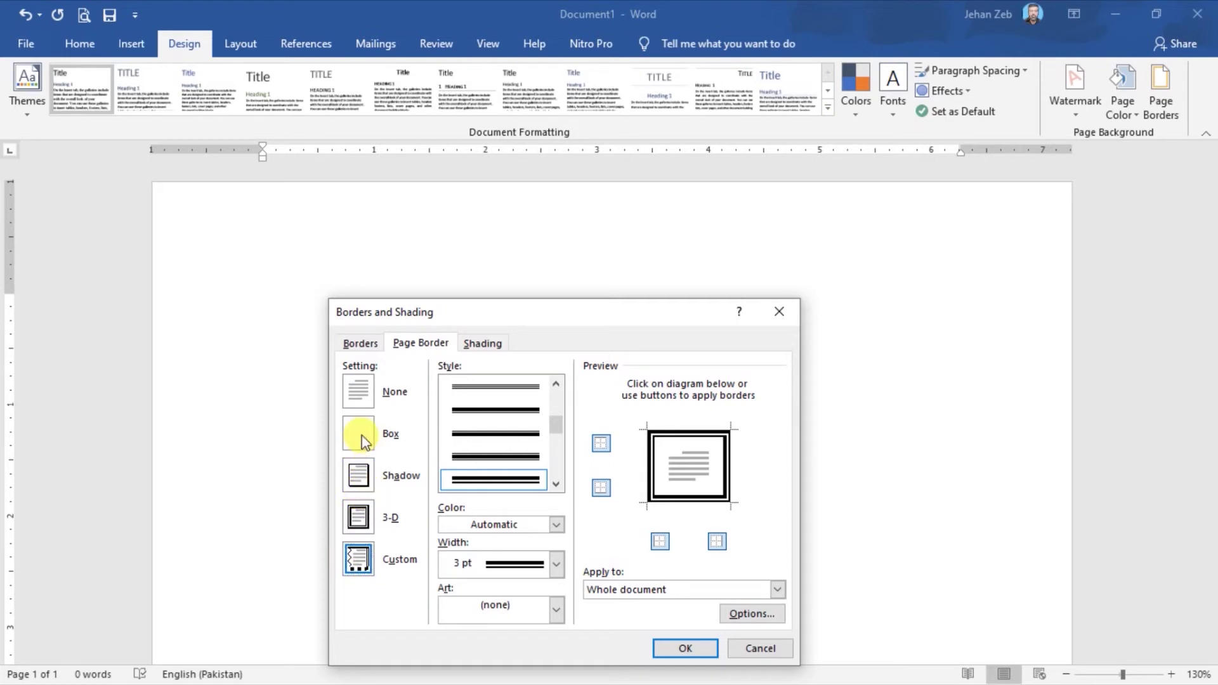
pyautogui.click(558, 525)
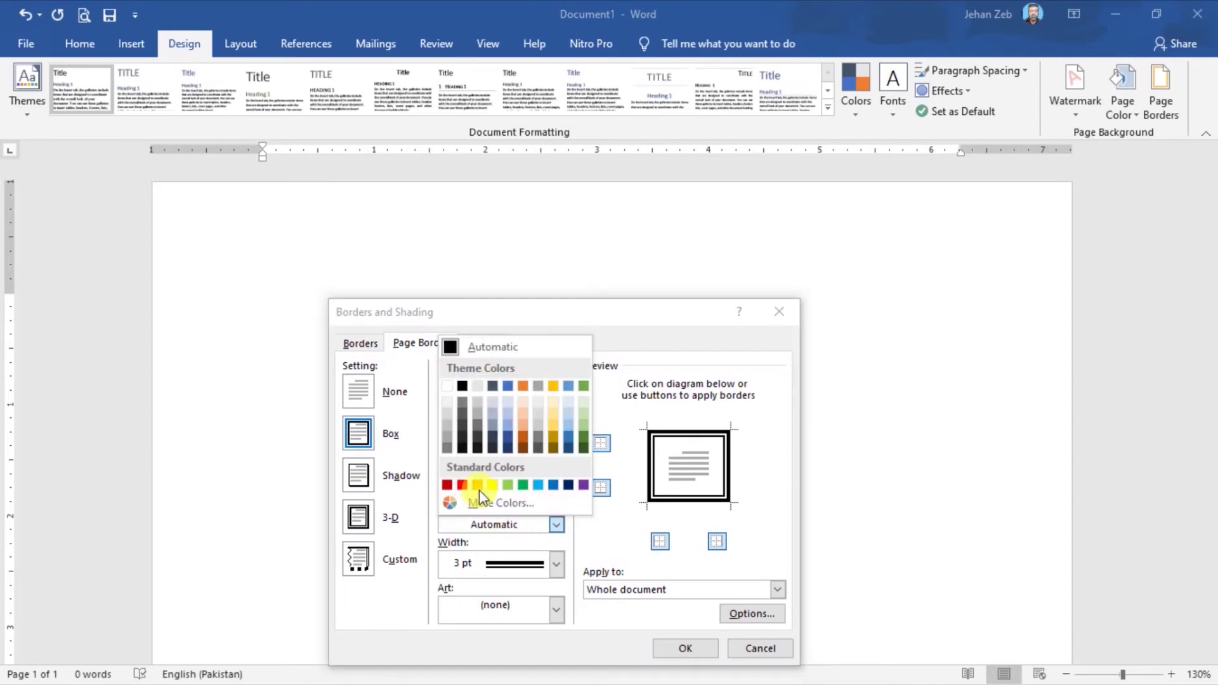
pyautogui.click(462, 485)
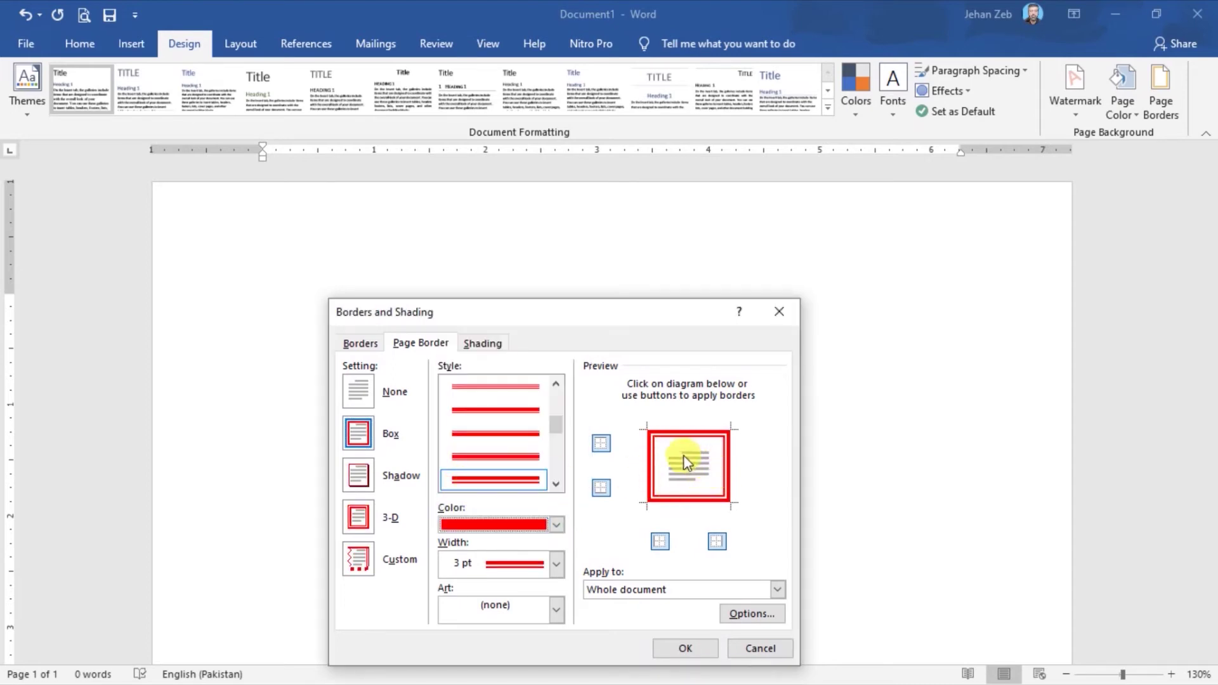
pyautogui.click(556, 525)
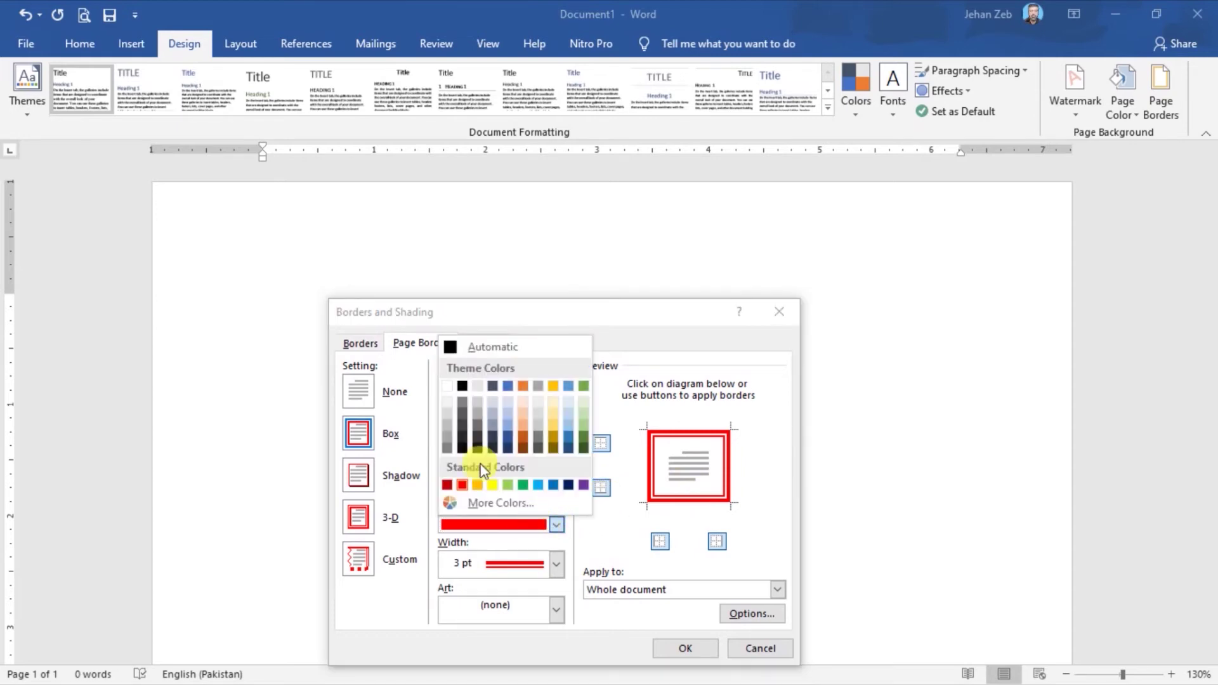
pyautogui.click(489, 350)
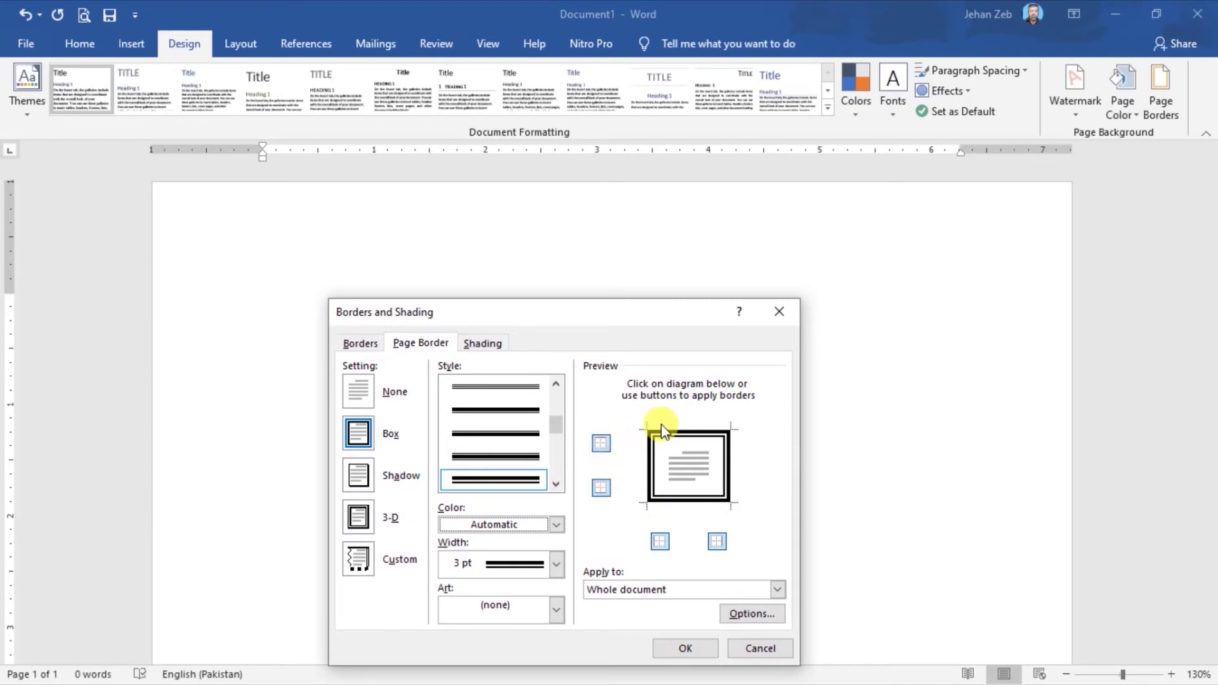
pyautogui.click(601, 444)
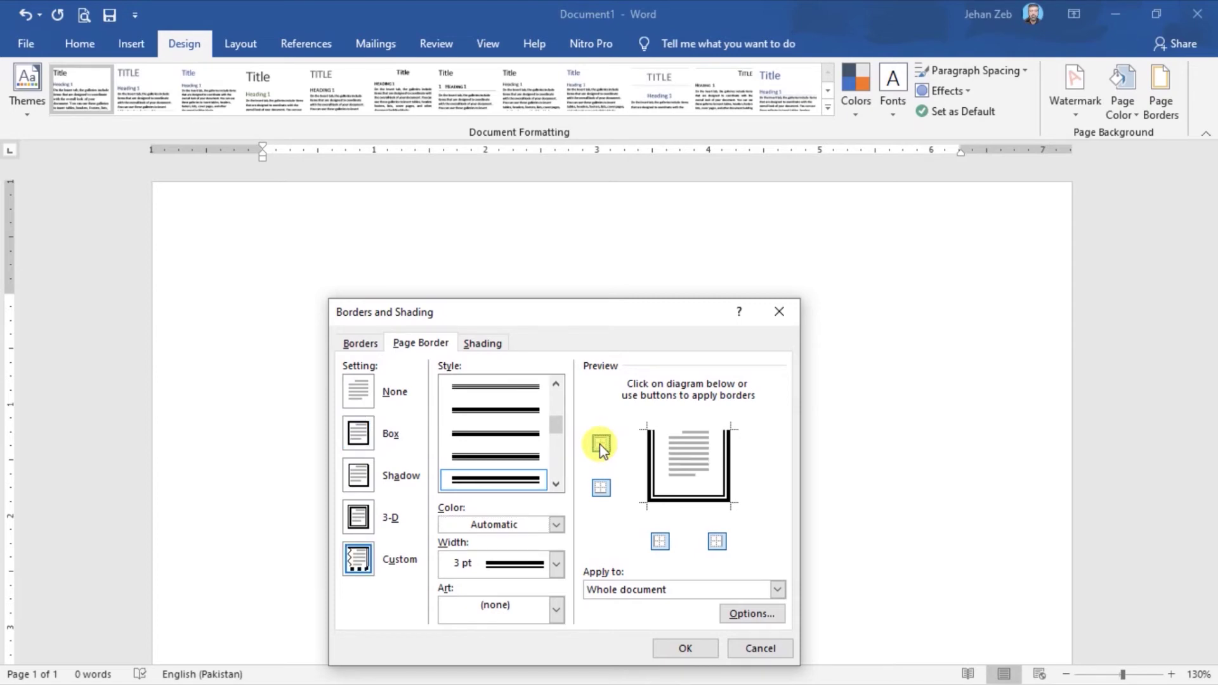
pyautogui.click(602, 445)
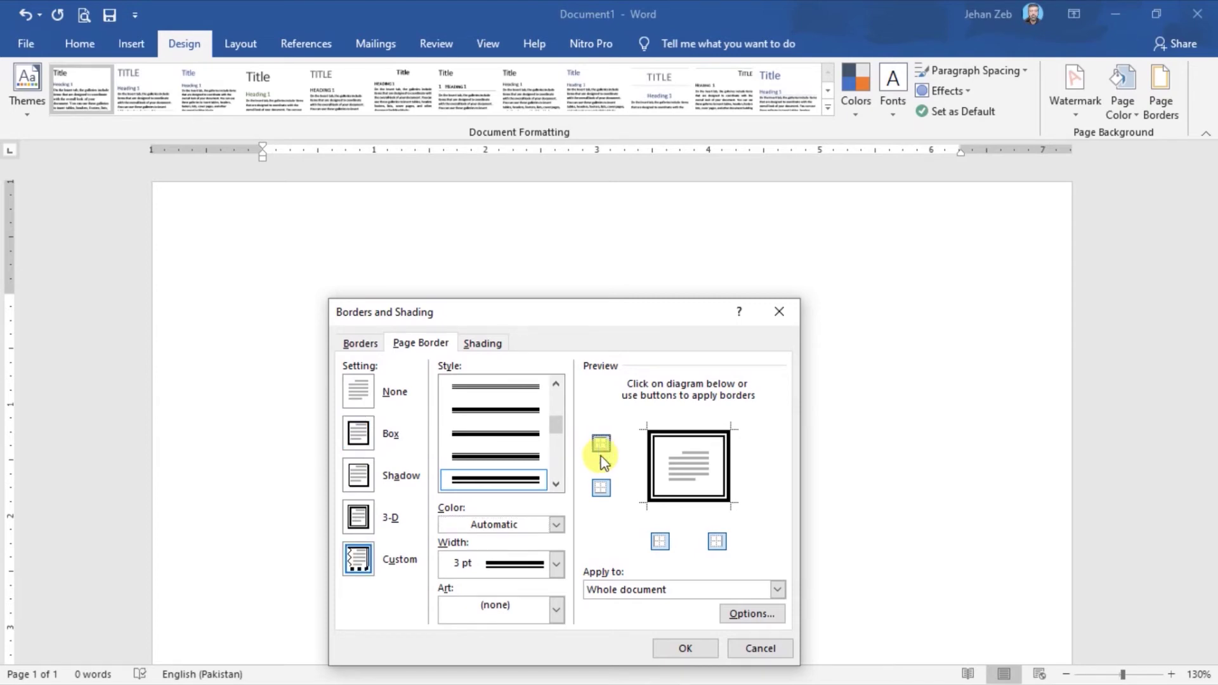
pyautogui.click(602, 488)
pyautogui.click(601, 488)
pyautogui.click(660, 541)
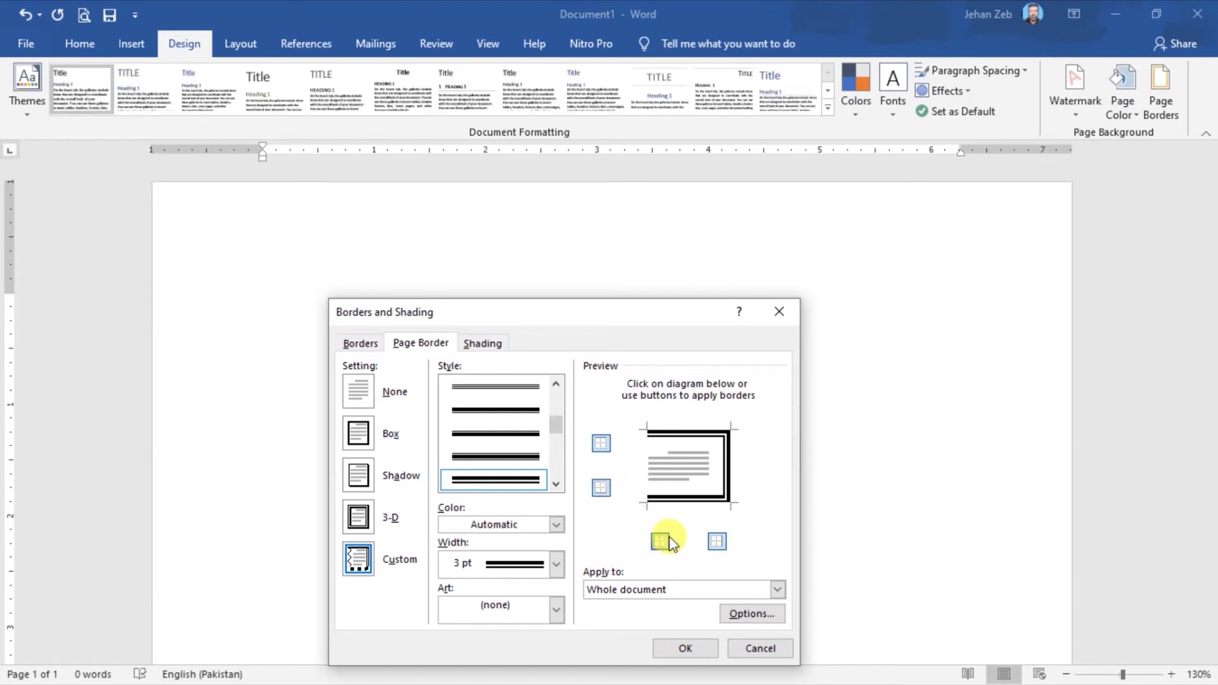
pyautogui.click(660, 541)
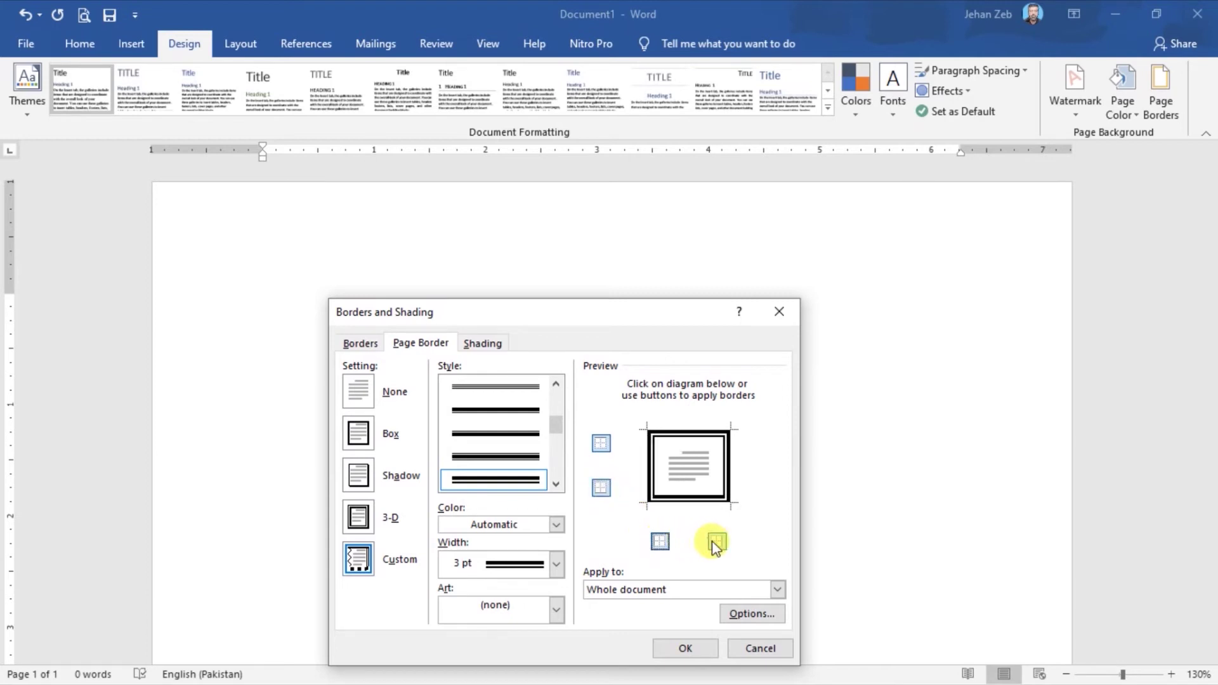
pyautogui.click(717, 541)
pyautogui.click(716, 543)
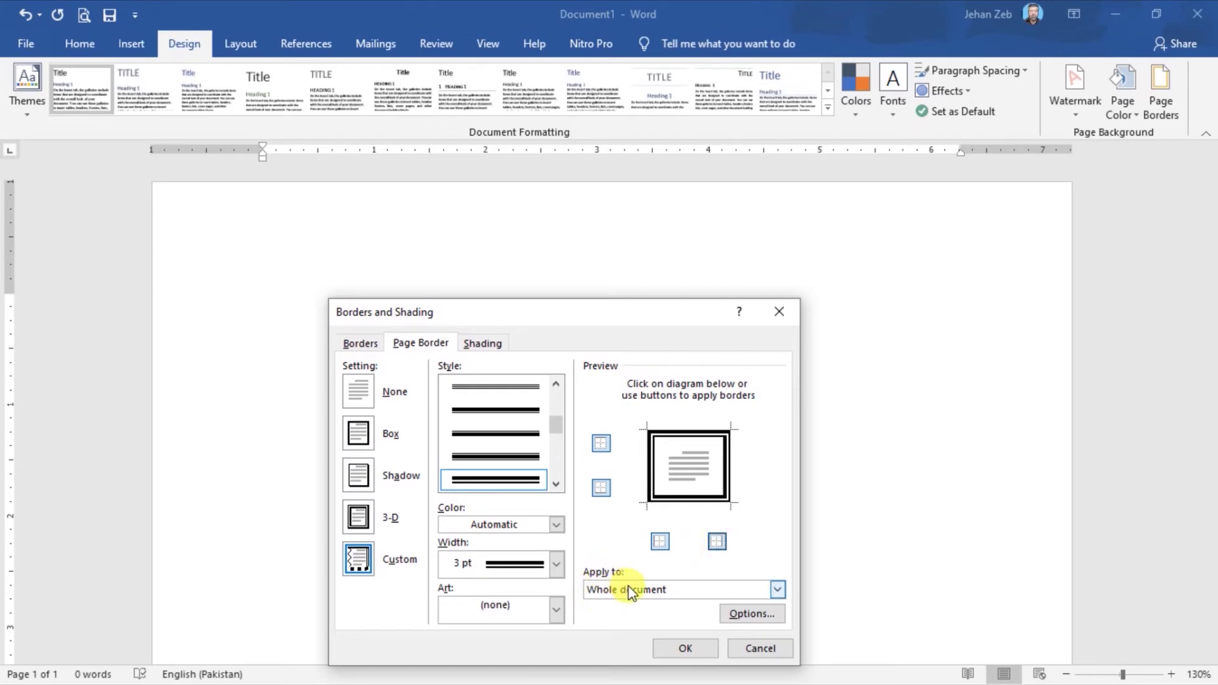
# Keep the border on the whole document, set its width to ½ pt, and apply it.
pyautogui.click(755, 588)
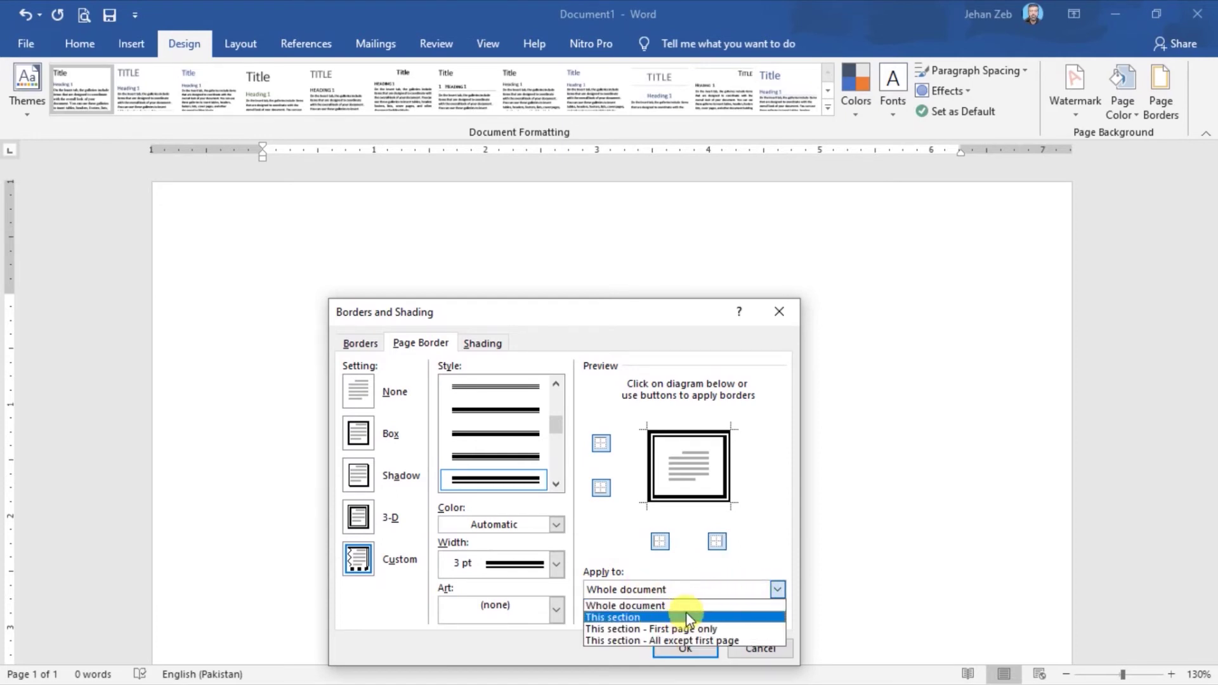
pyautogui.click(768, 537)
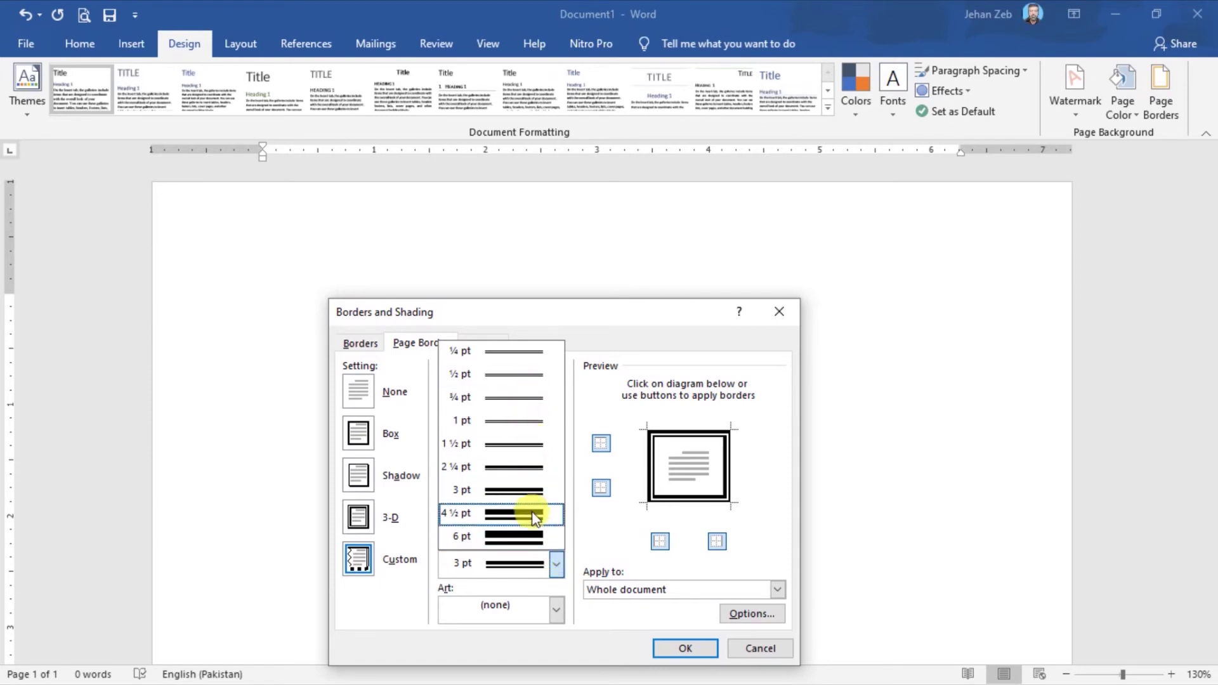
pyautogui.click(520, 526)
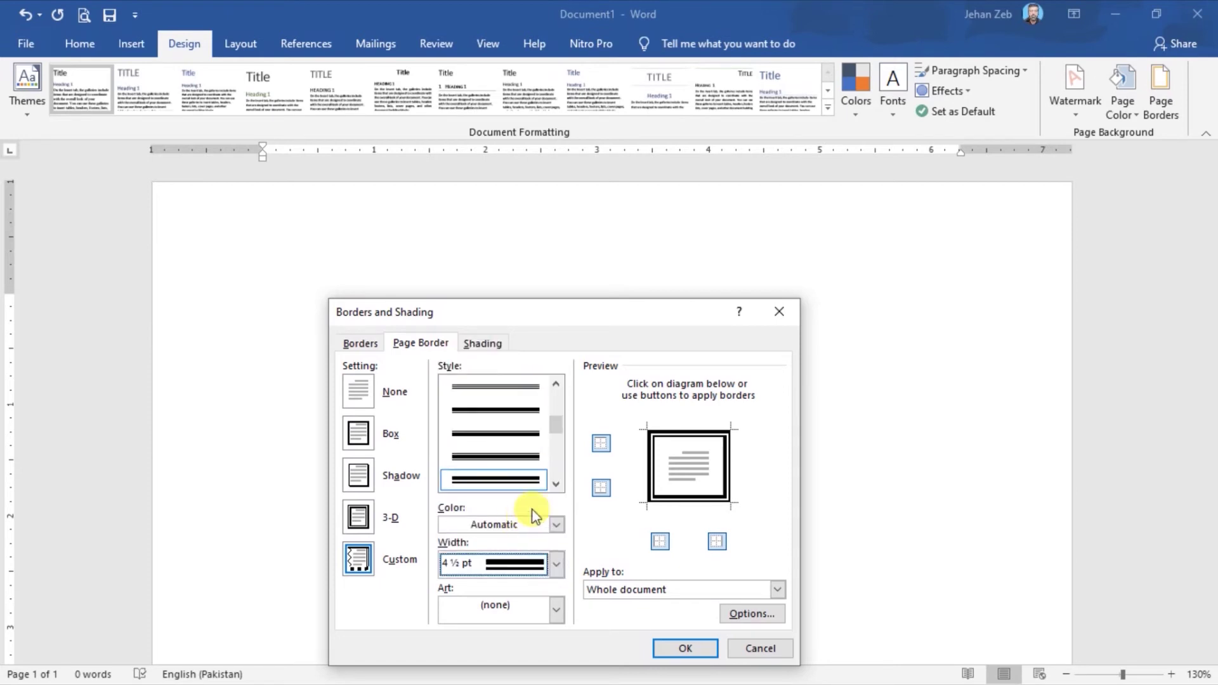
pyautogui.click(552, 566)
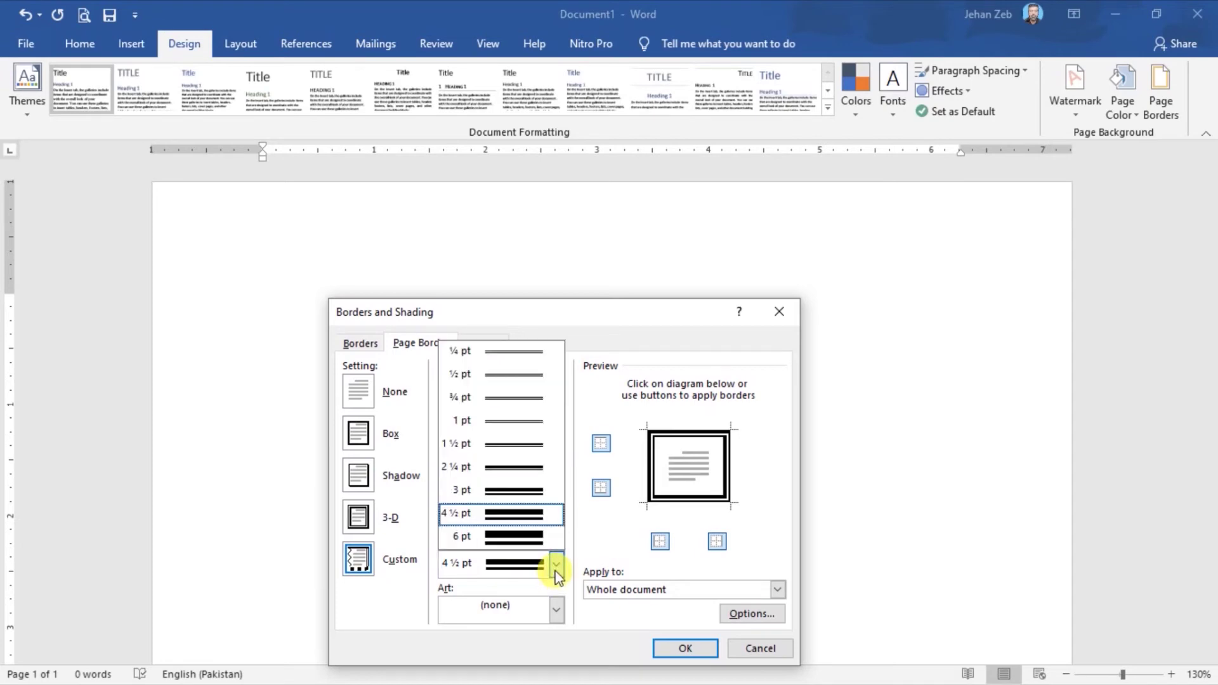
pyautogui.click(526, 375)
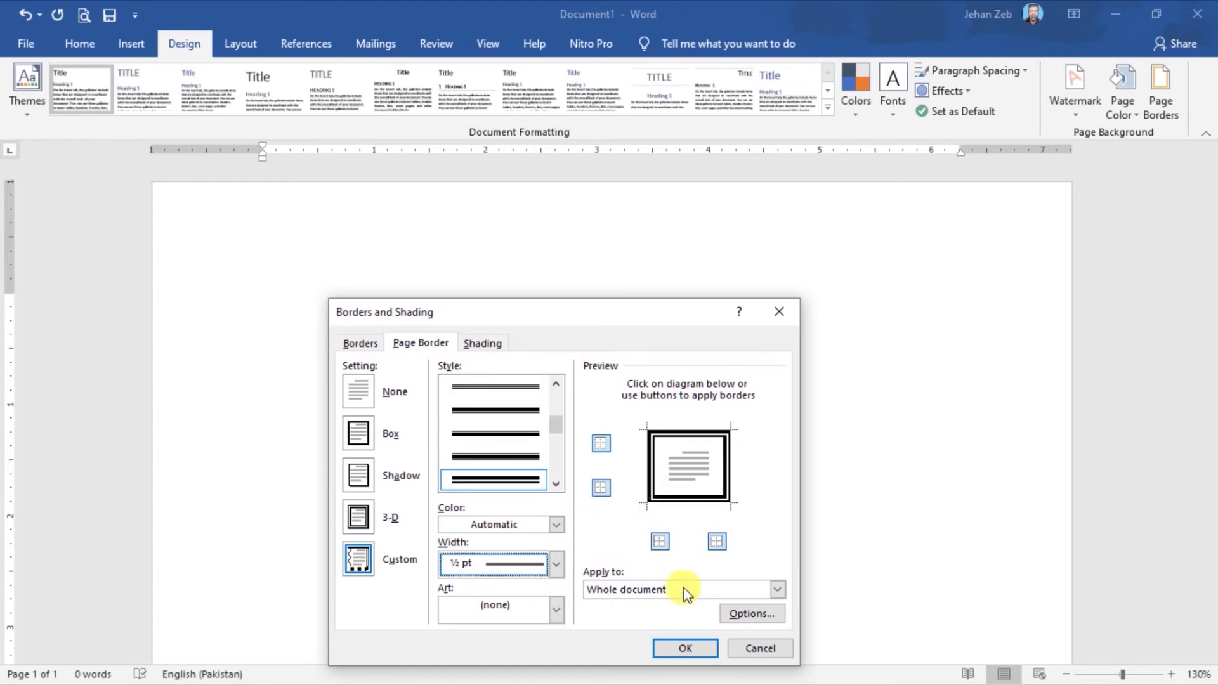
pyautogui.click(686, 649)
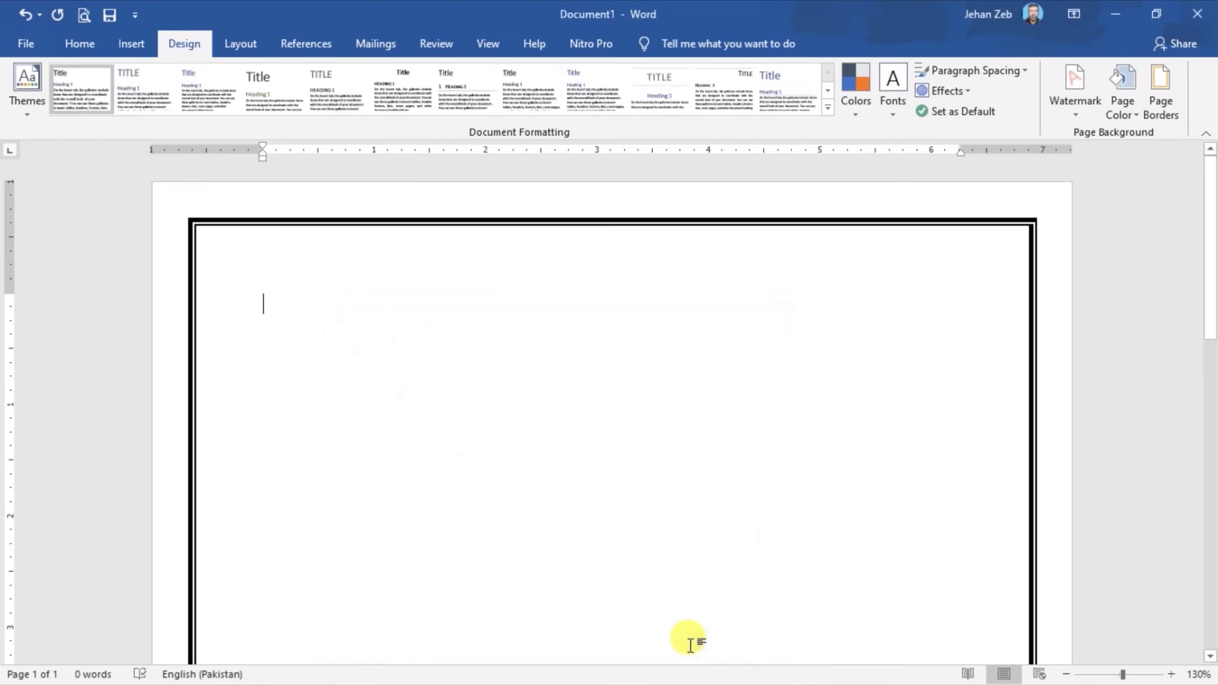
# Check the 3-D double-line bordered page in print preview, then return to the document.
pyautogui.moveTo(1211, 203); pyautogui.dragTo(1210, 216)
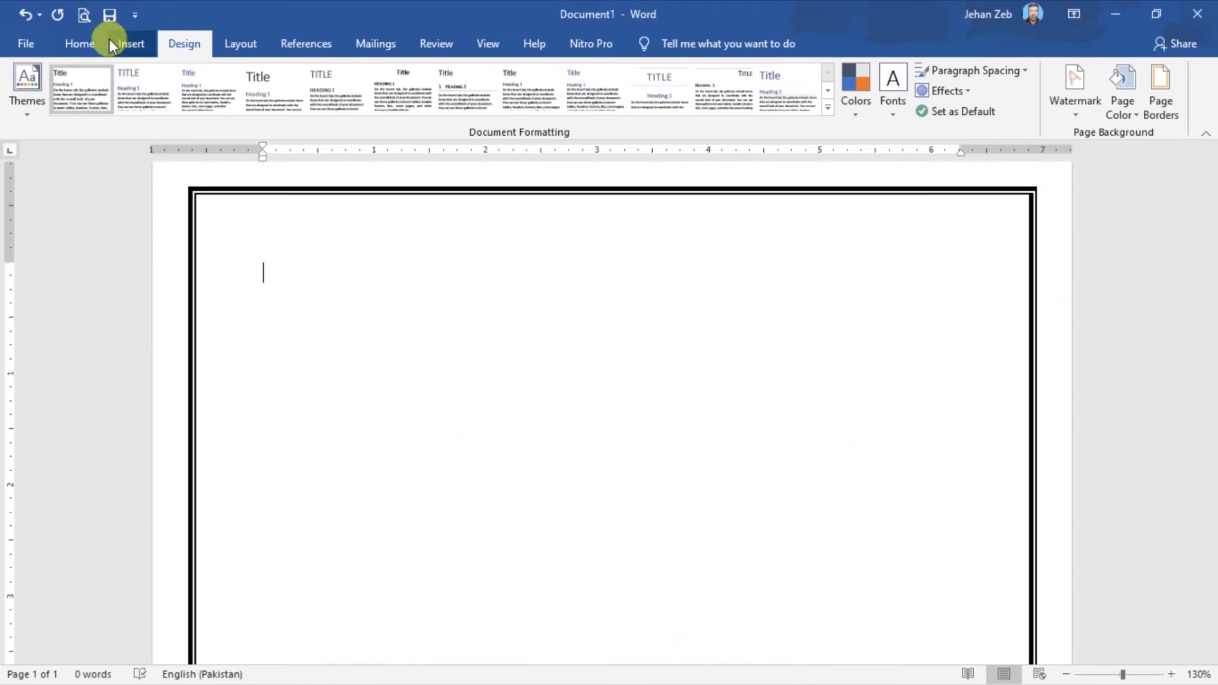
pyautogui.click(84, 19)
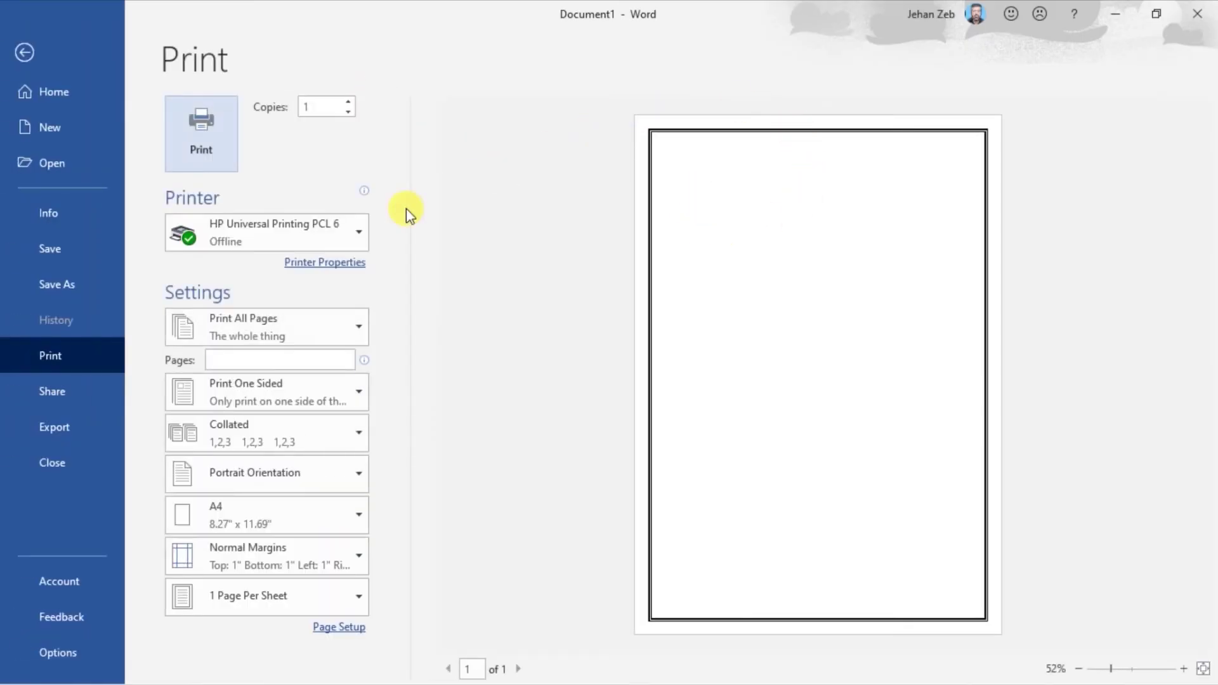
pyautogui.click(25, 53)
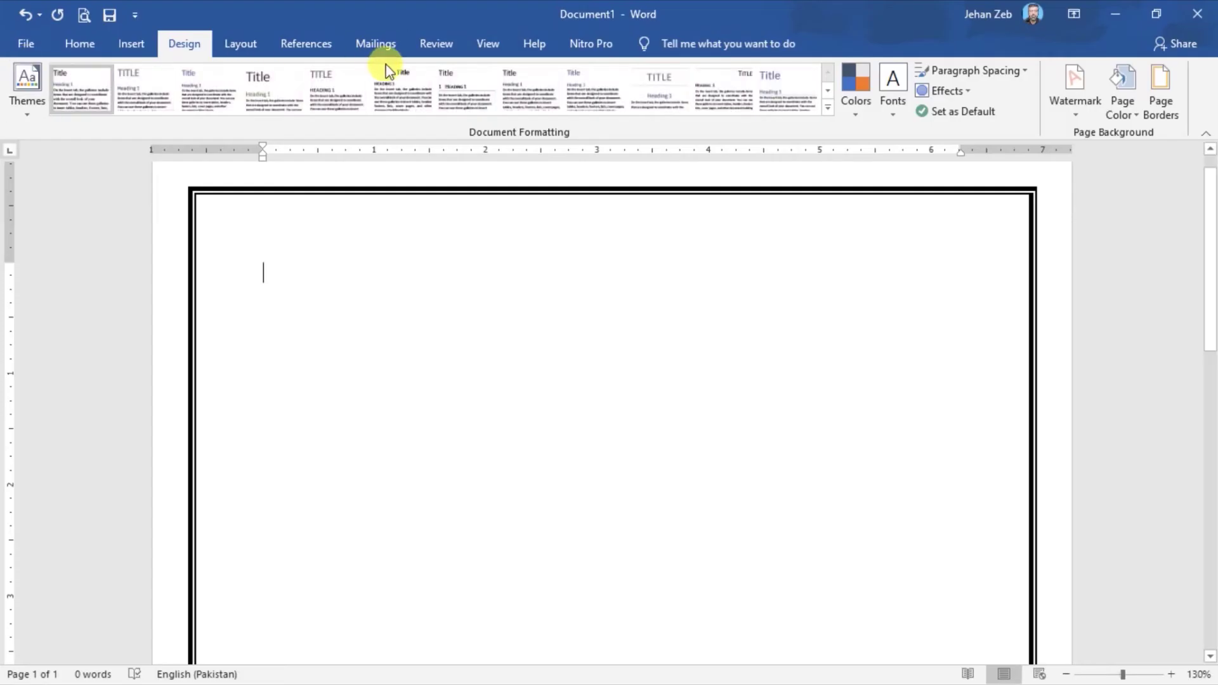
# Set the page border setting to None so the page is plain white.
pyautogui.click(1160, 96)
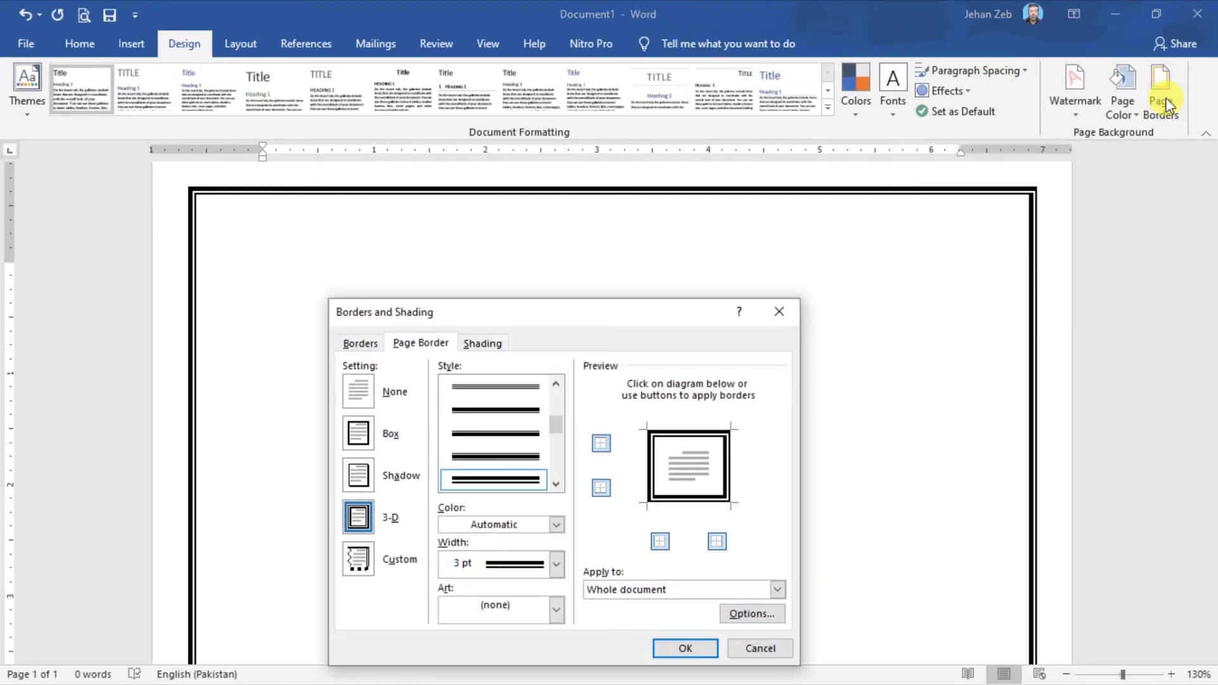
pyautogui.click(356, 390)
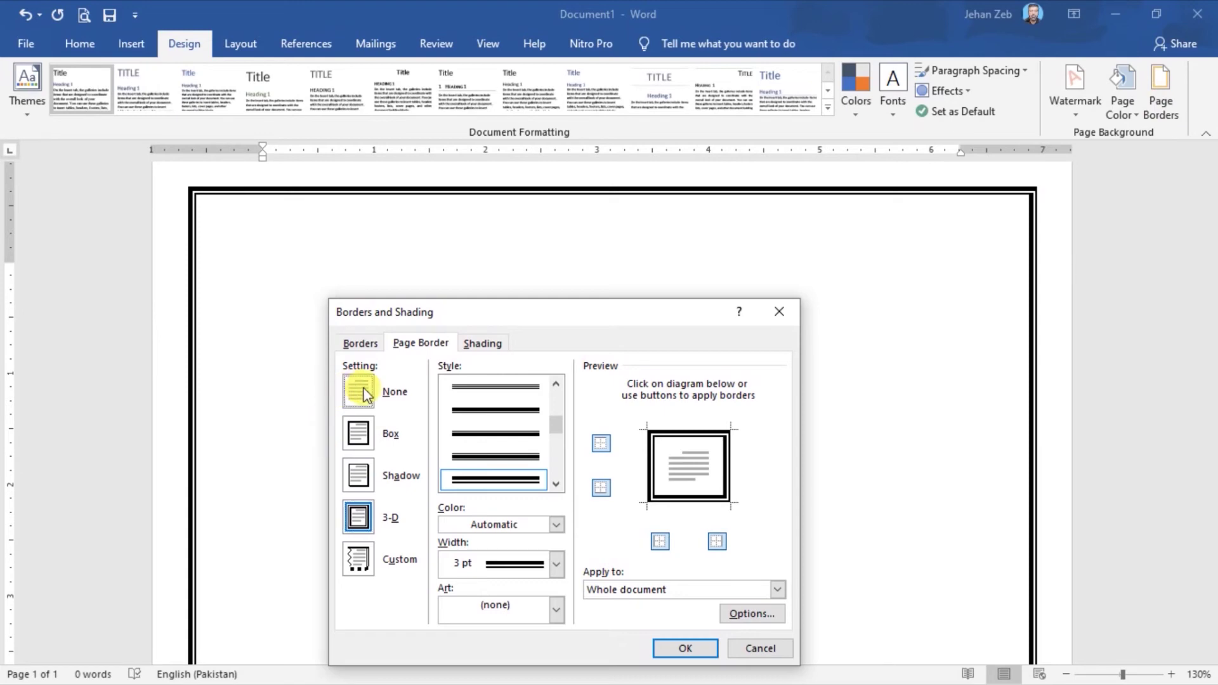
pyautogui.click(688, 647)
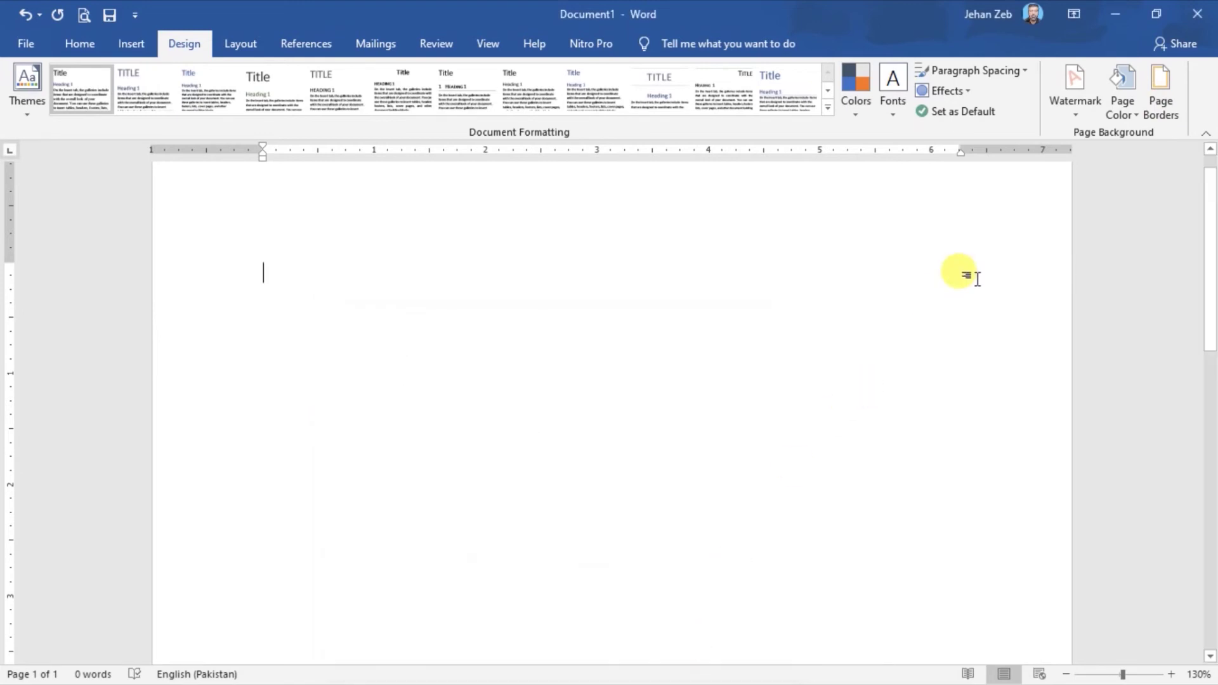
# In Page Borders, choose the navy art border with square corner ornaments.
pyautogui.click(1159, 93)
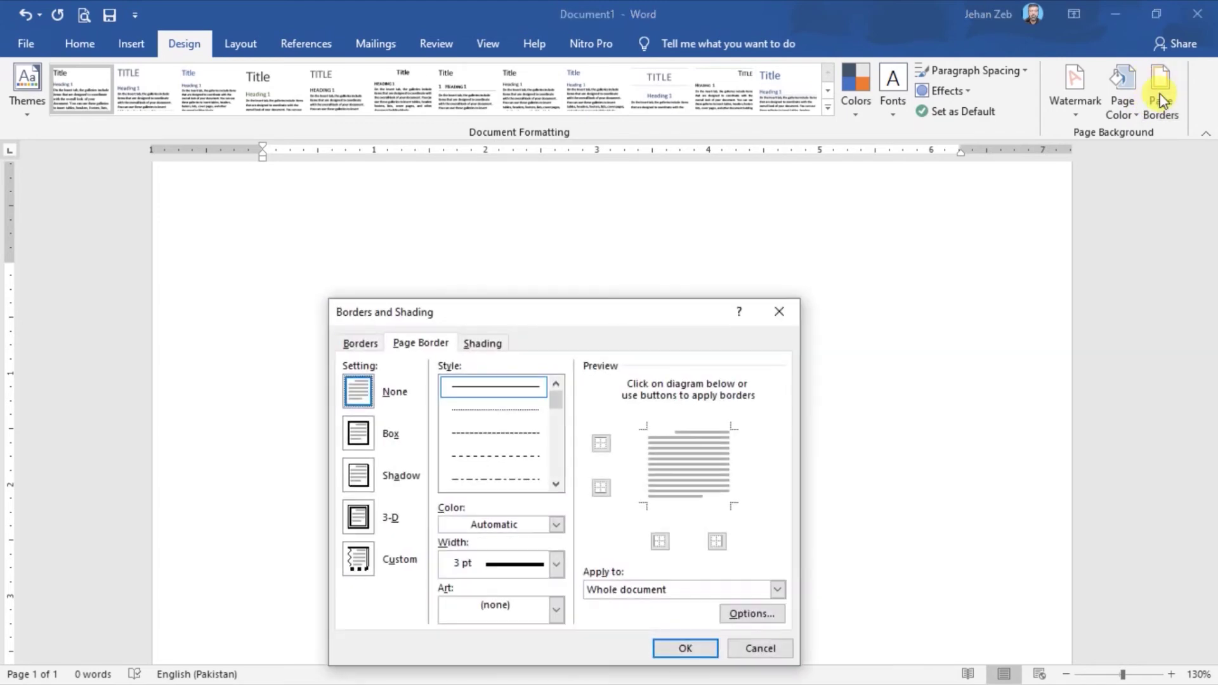
pyautogui.moveTo(564, 315); pyautogui.dragTo(570, 230)
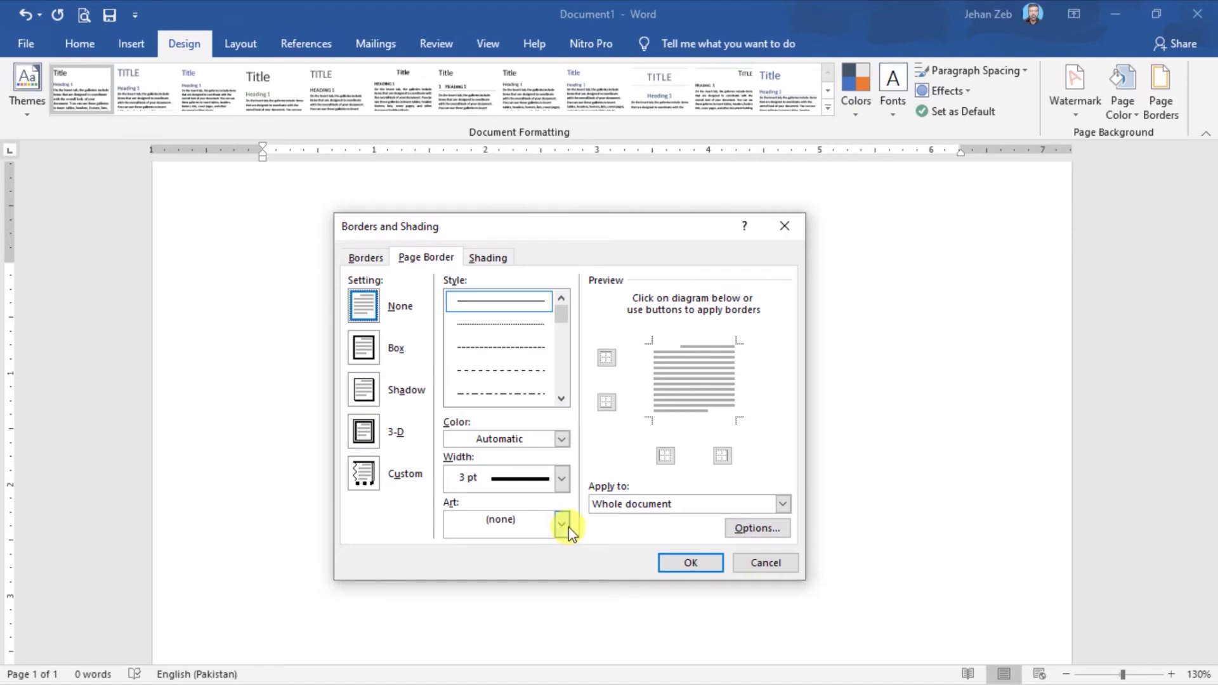
pyautogui.click(561, 527)
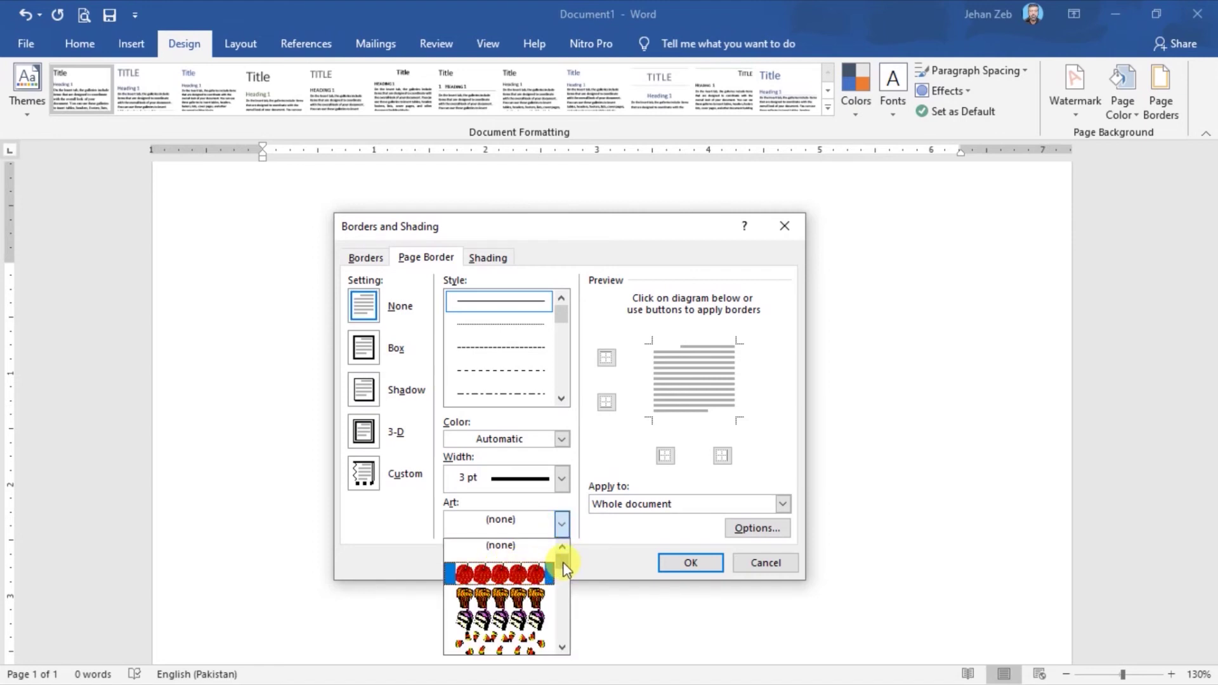
pyautogui.moveTo(562, 564)
pyautogui.mouseDown()
pyautogui.moveTo(569, 638)
pyautogui.moveTo(564, 590)
pyautogui.mouseUp()
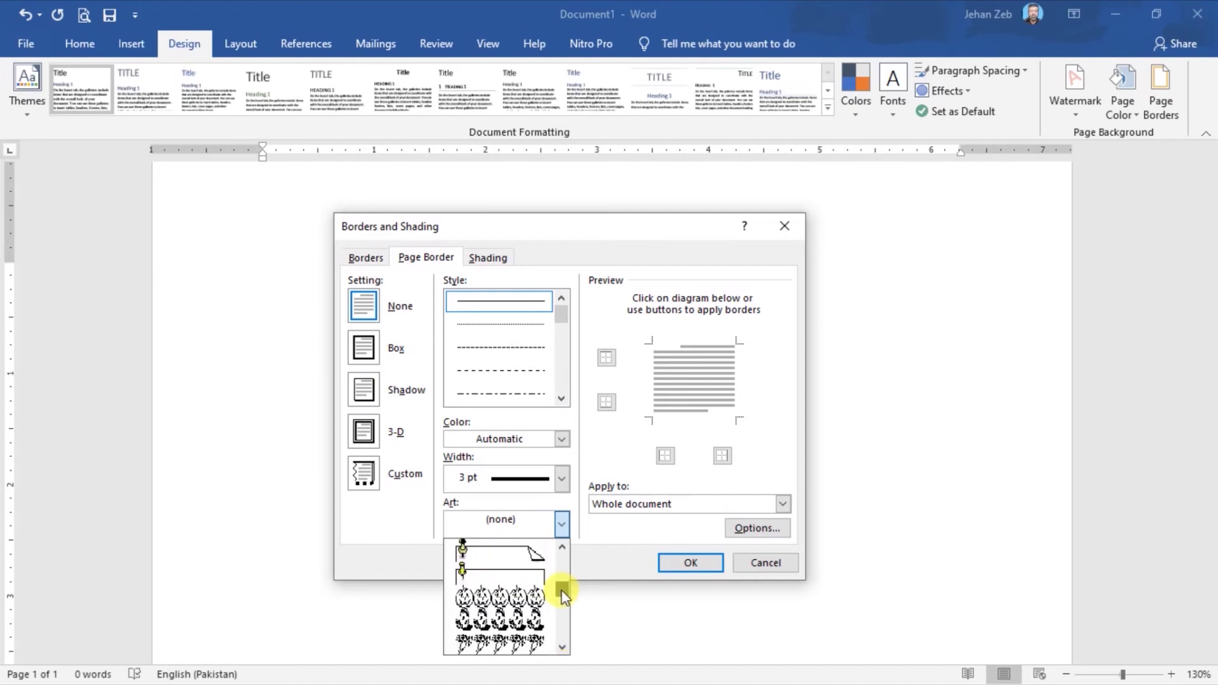
pyautogui.moveTo(564, 590); pyautogui.dragTo(563, 592)
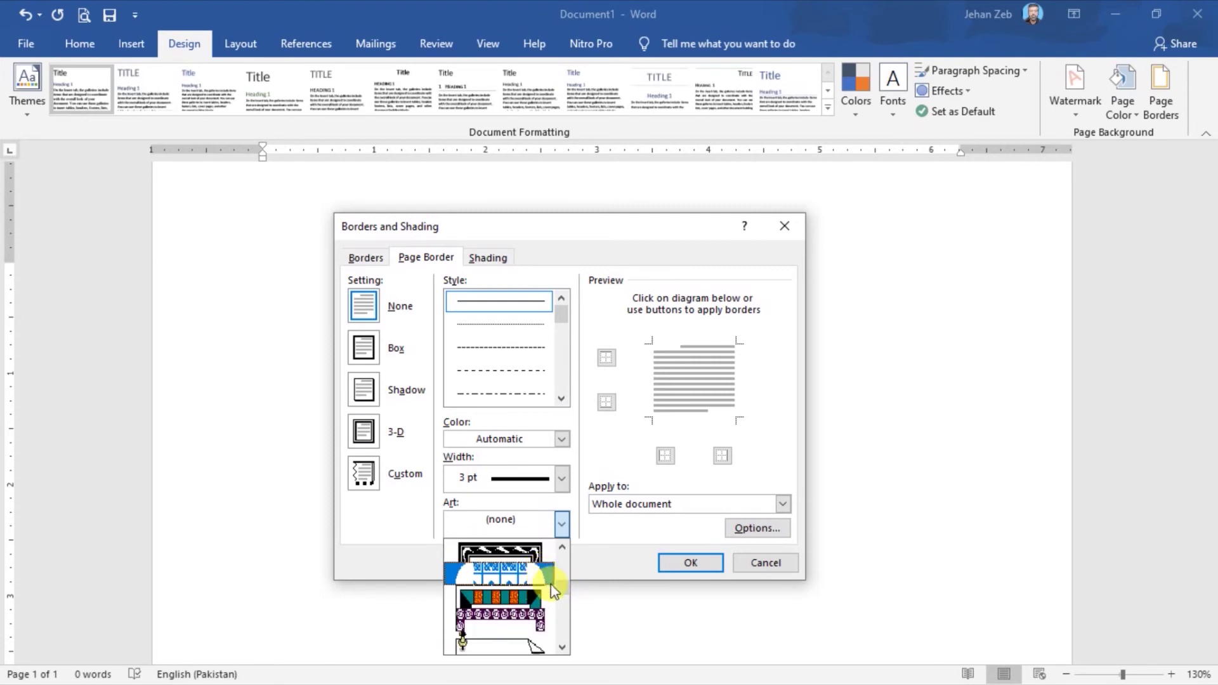
pyautogui.moveTo(563, 591); pyautogui.dragTo(561, 586)
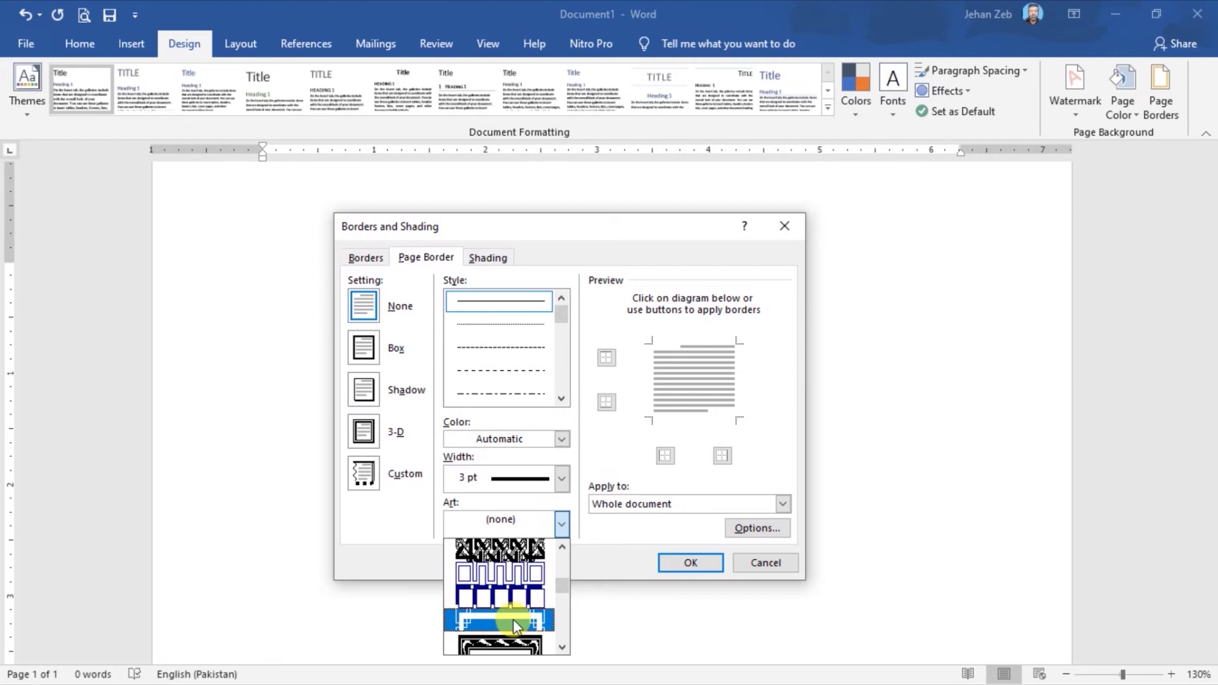
pyautogui.click(515, 625)
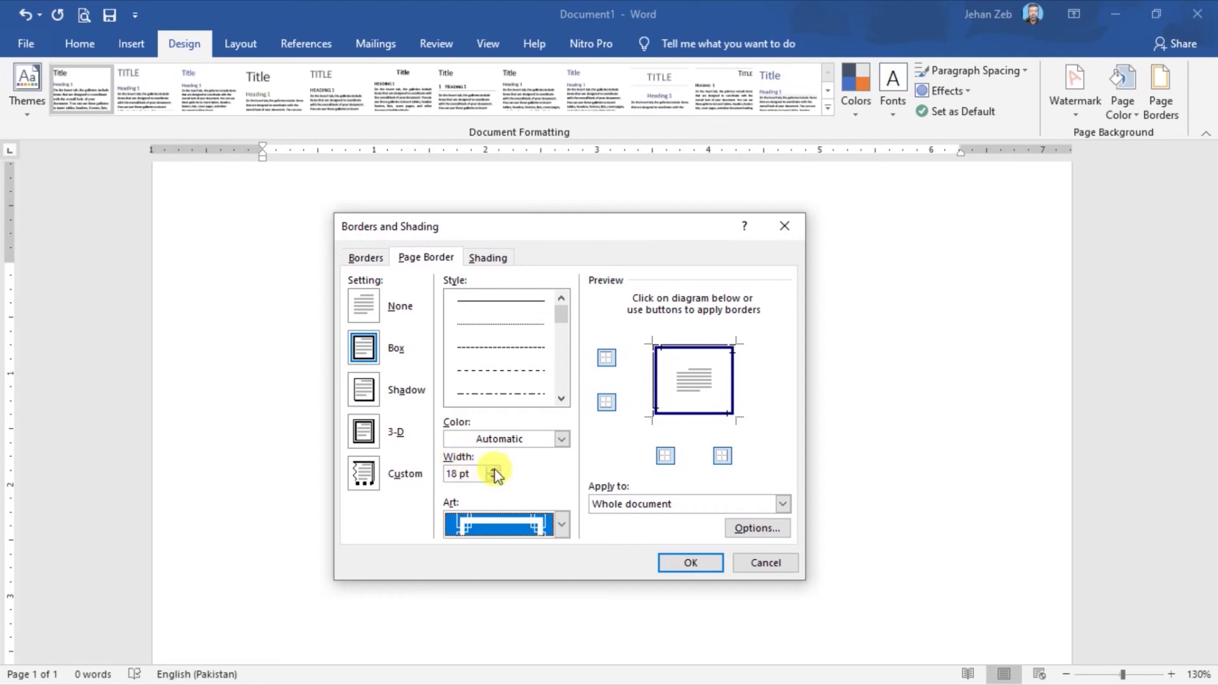
# Set the art border width to 26 pt.
pyautogui.click(493, 470)
pyautogui.click(493, 470)
pyautogui.click(493, 470)
pyautogui.click(493, 470)
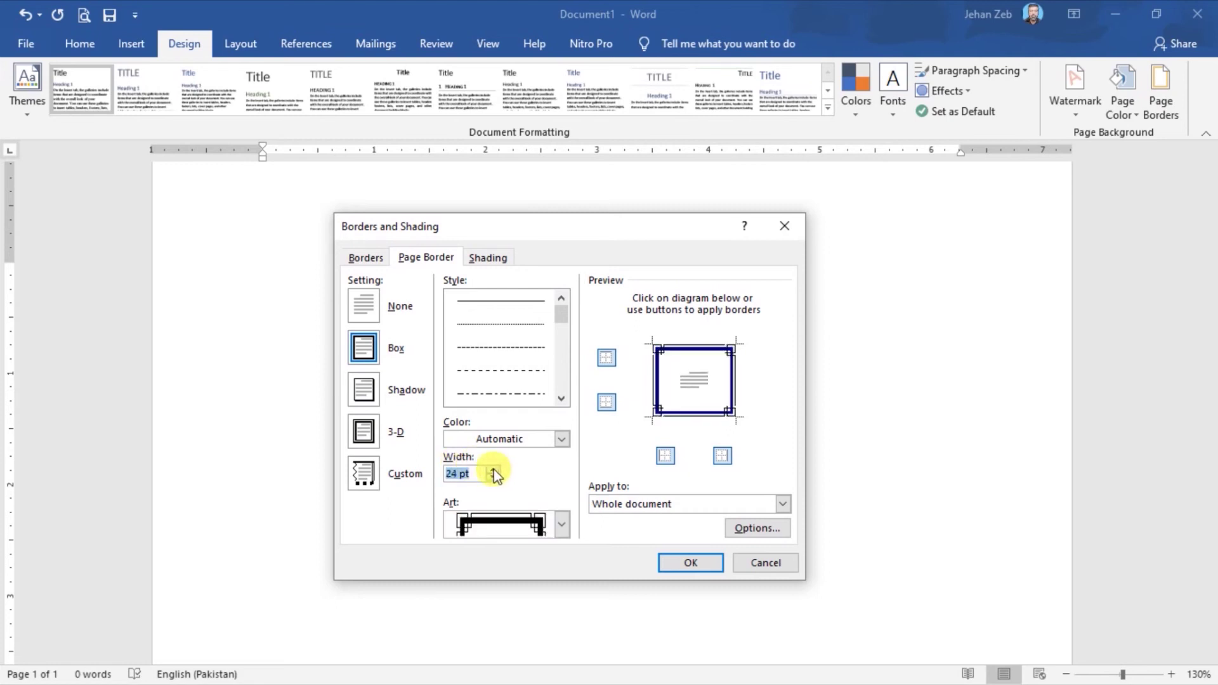
pyautogui.click(492, 470)
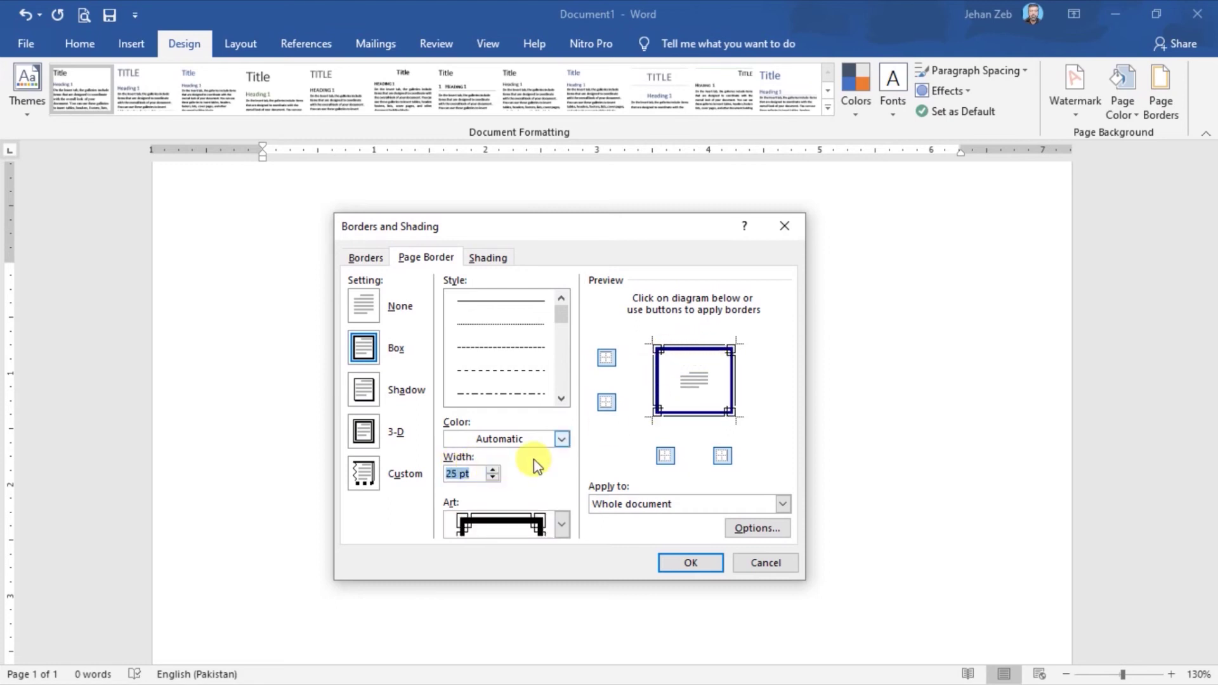
pyautogui.click(493, 471)
pyautogui.click(493, 470)
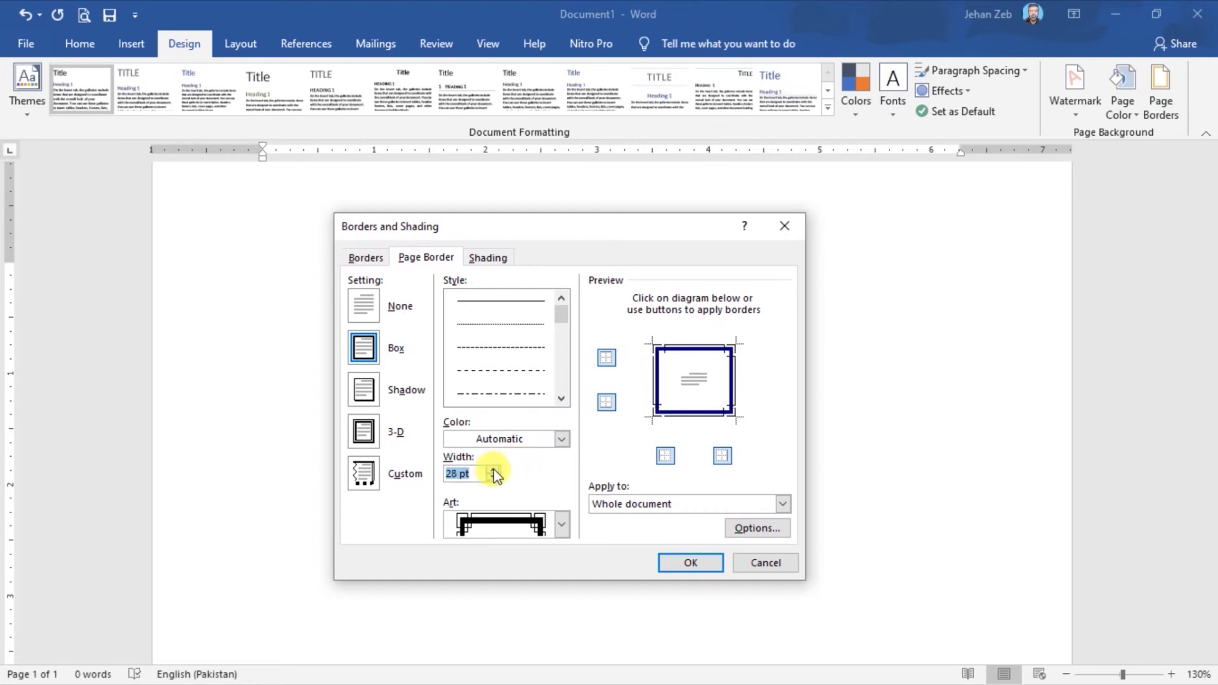
pyautogui.click(492, 478)
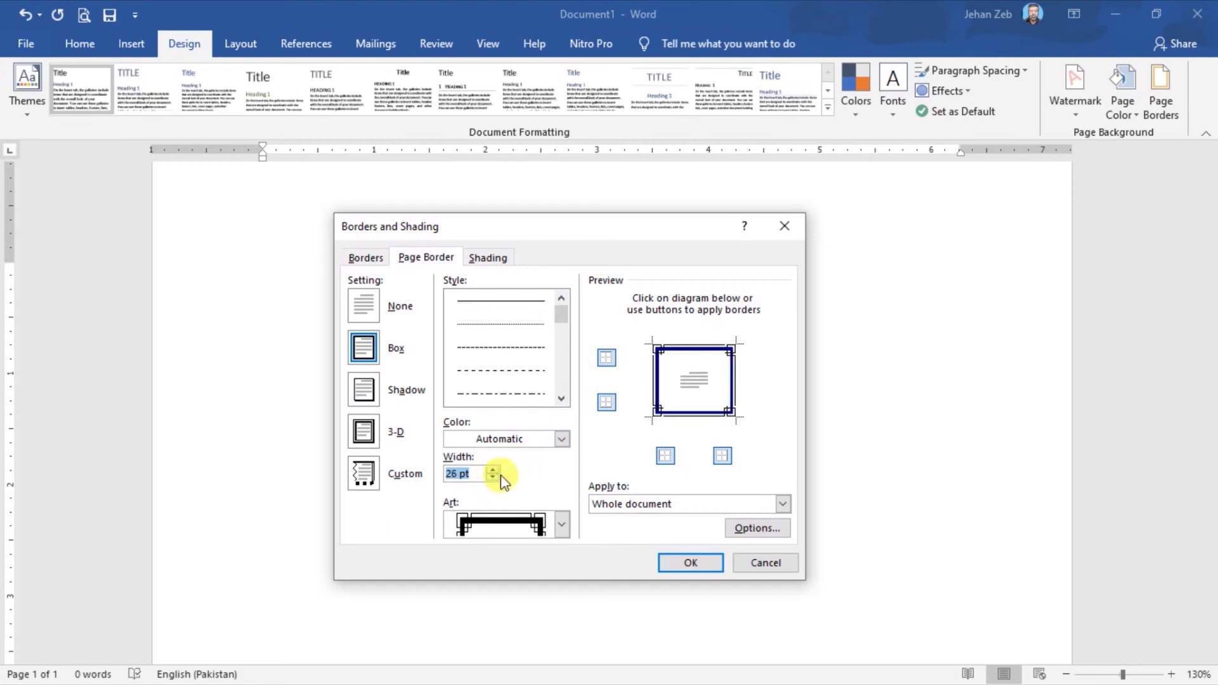
# Apply the 26 pt navy art border, check it in print preview, and reopen Page Borders.
pyautogui.click(692, 561)
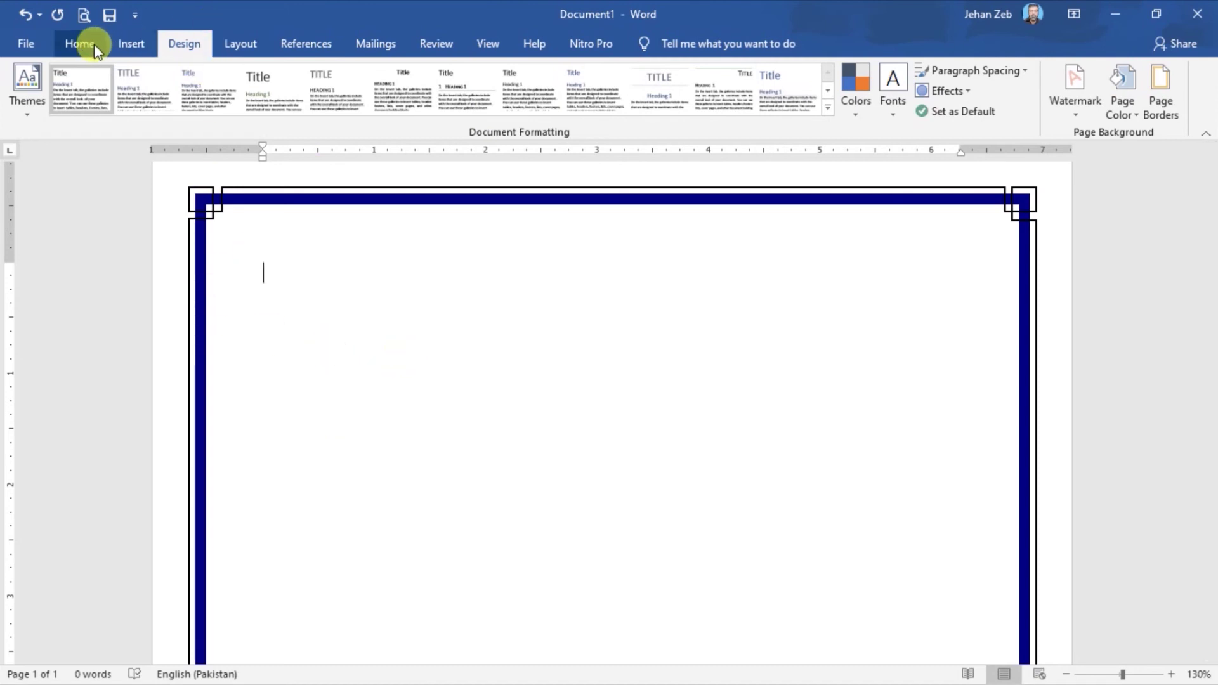
pyautogui.click(84, 16)
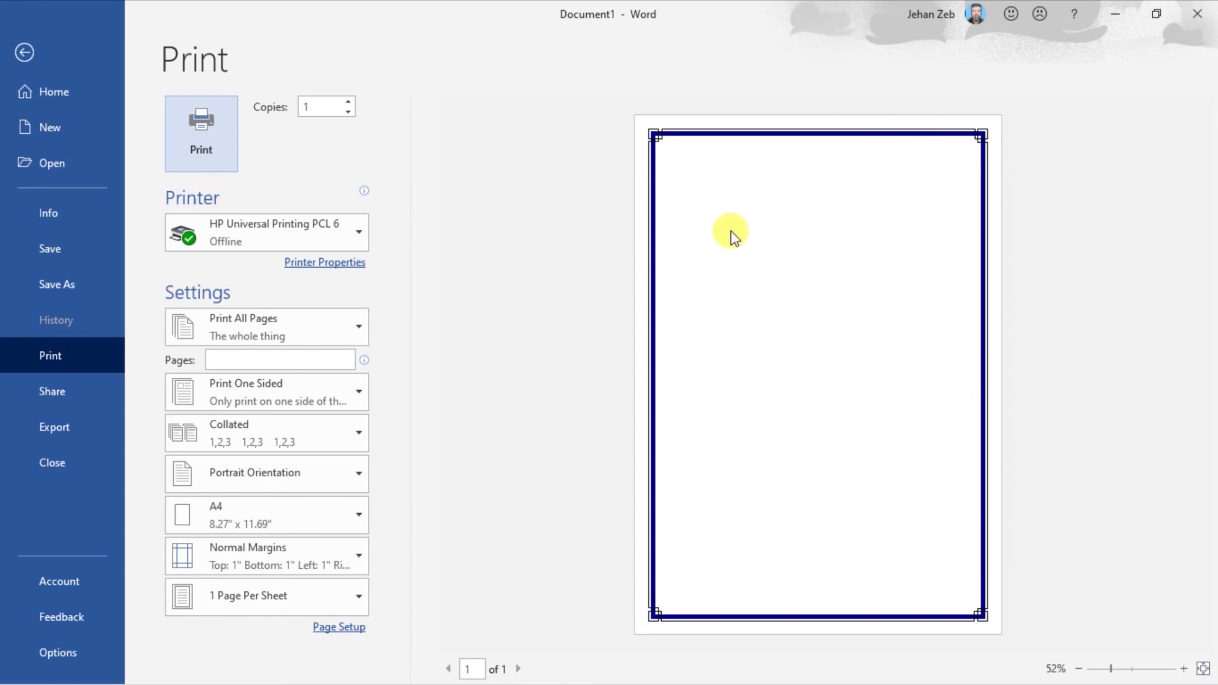
pyautogui.click(25, 52)
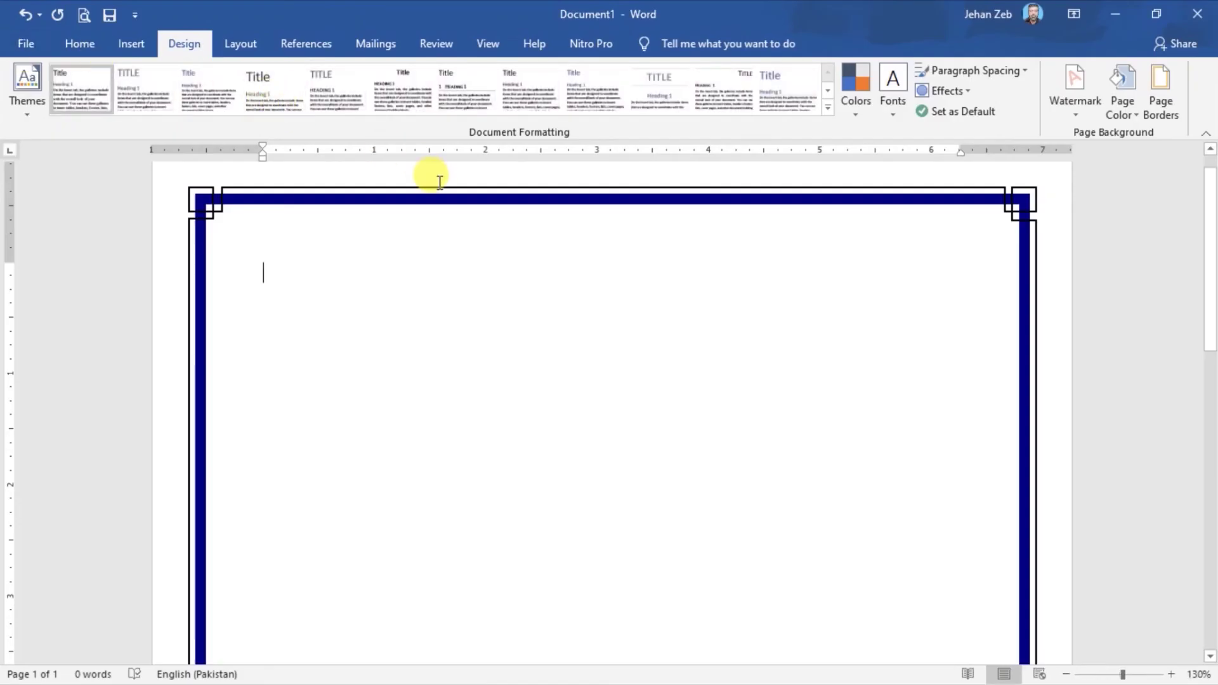
pyautogui.click(1155, 99)
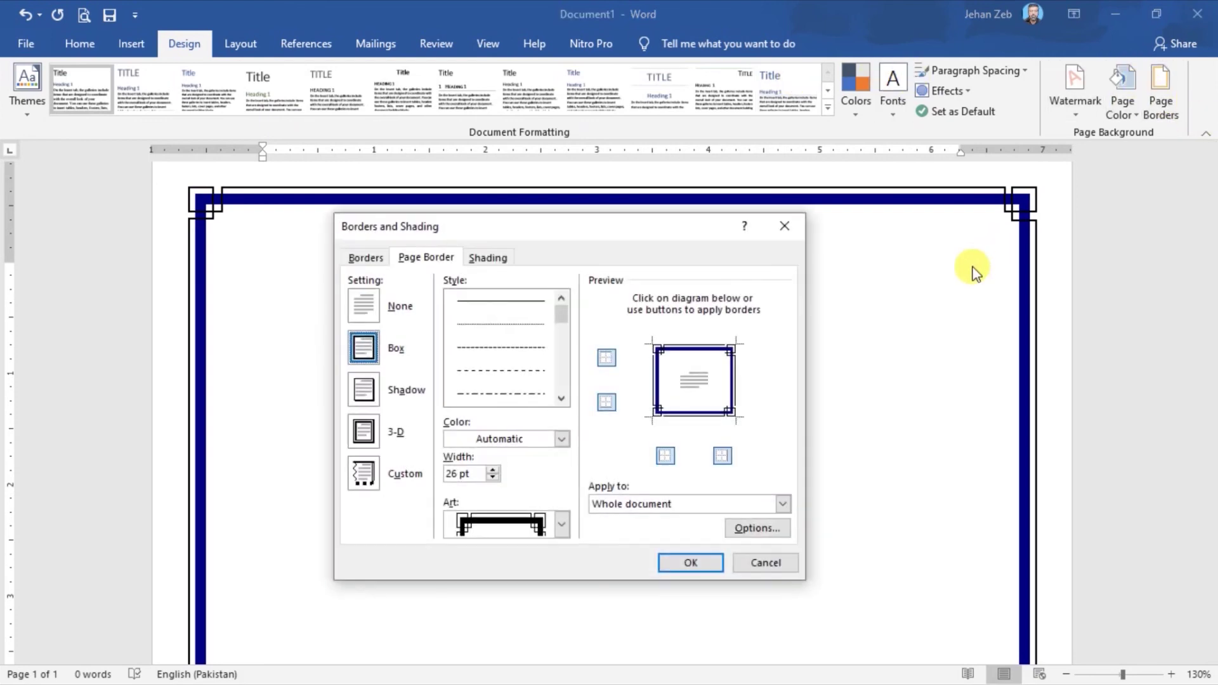
# In border Options, set Top margin to 28 pt and Left to 27 pt, keeping Bottom/Right 24 pt.
pyautogui.click(763, 533)
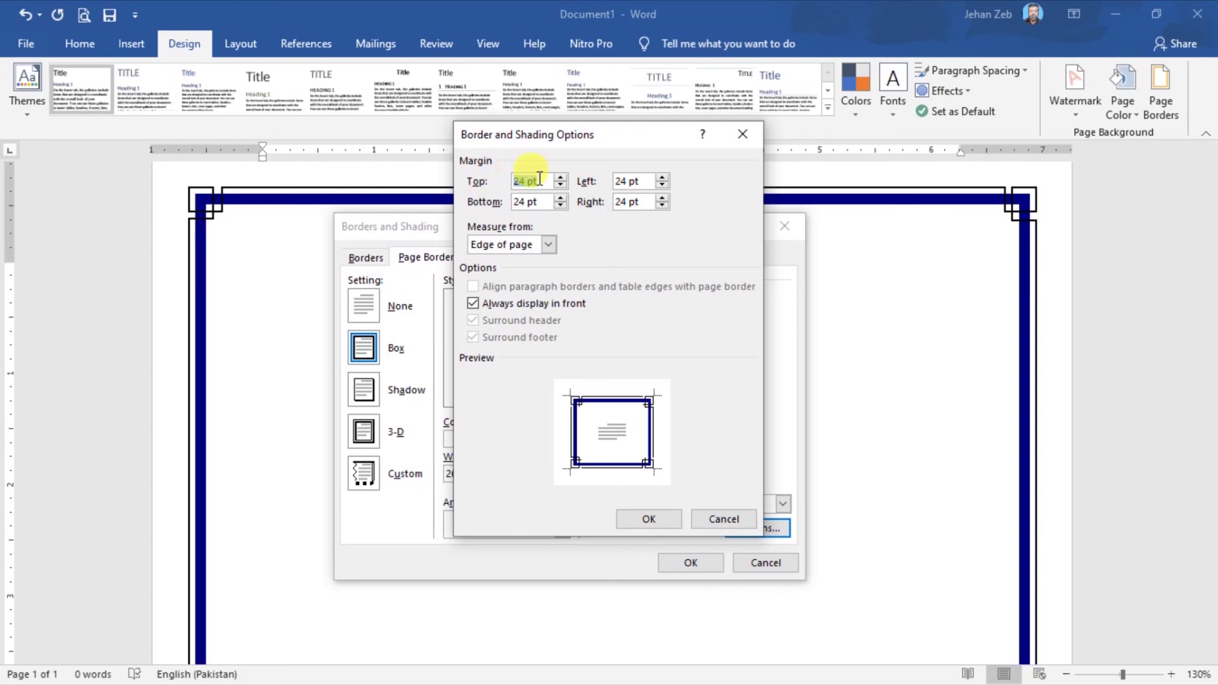
pyautogui.click(560, 178)
pyautogui.click(561, 178)
pyautogui.click(560, 178)
pyautogui.click(560, 178)
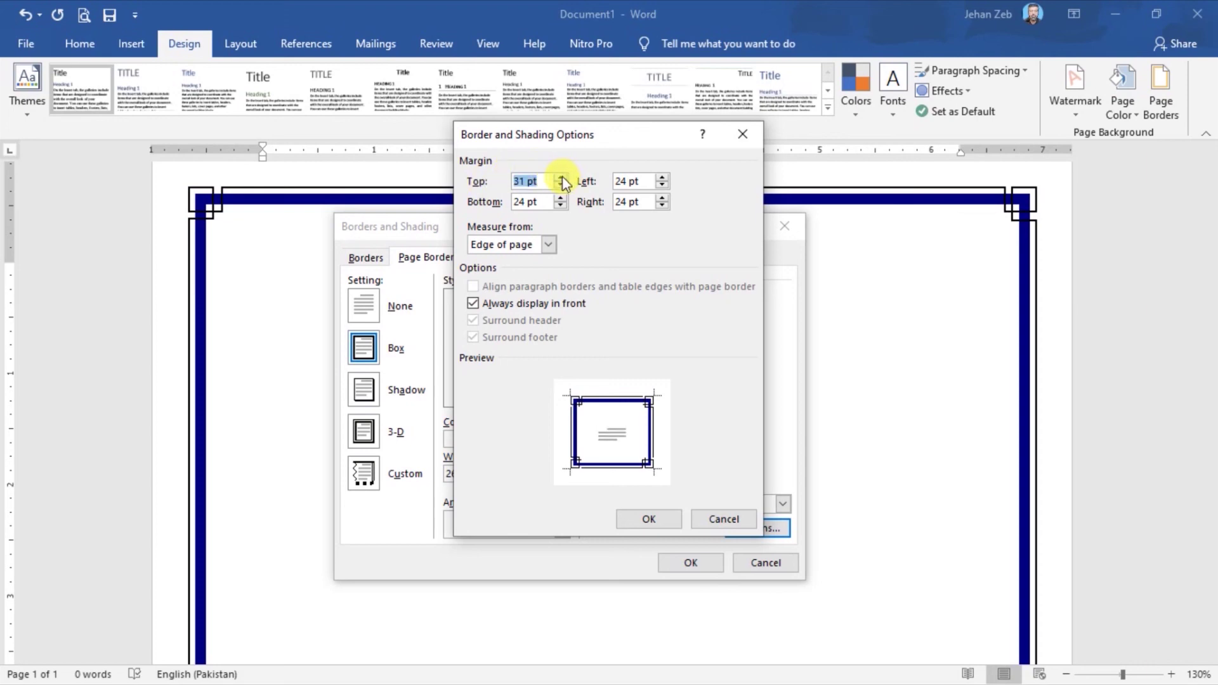
pyautogui.click(664, 175)
pyautogui.click(665, 176)
pyautogui.click(560, 185)
pyautogui.click(560, 185)
pyautogui.click(560, 185)
pyautogui.click(549, 245)
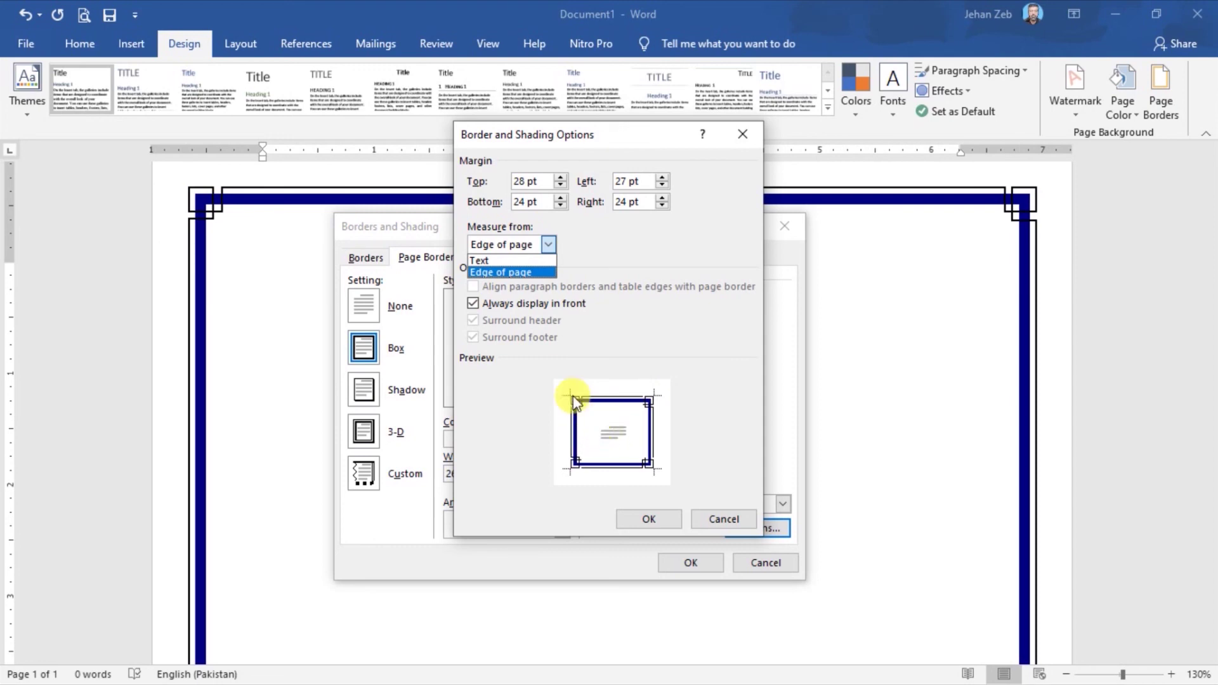
# Measure border margins from Text and set the Bottom margin to 10 pt.
pyautogui.click(485, 261)
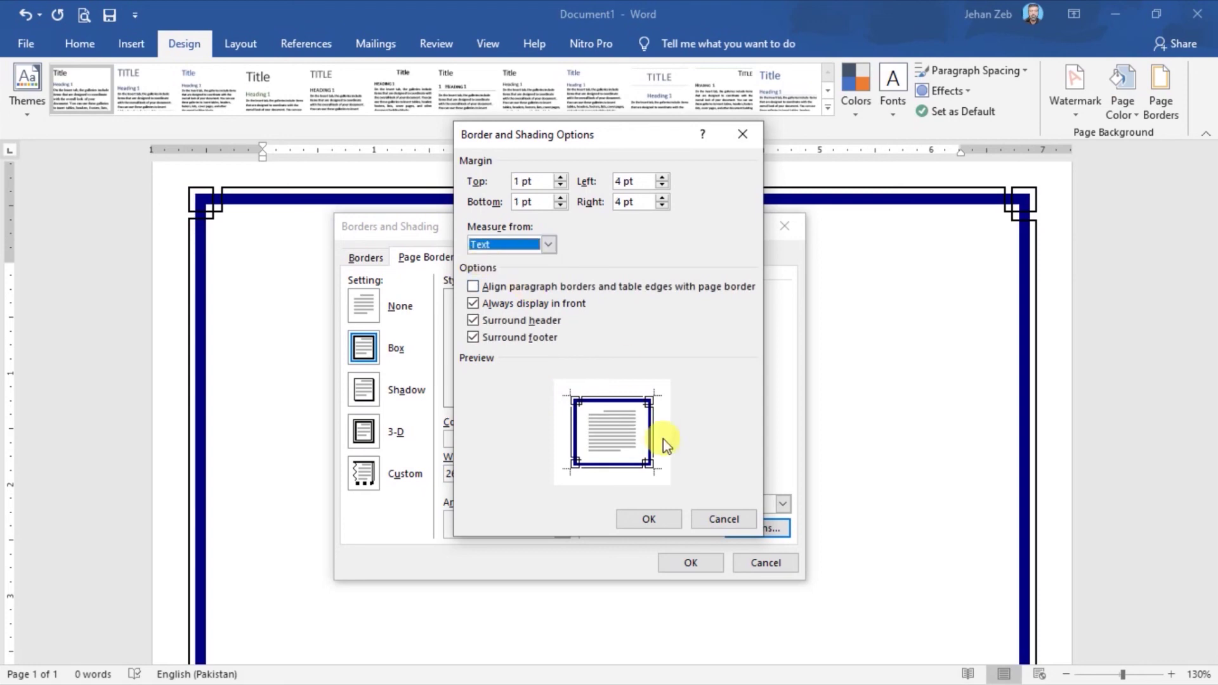
pyautogui.click(561, 205)
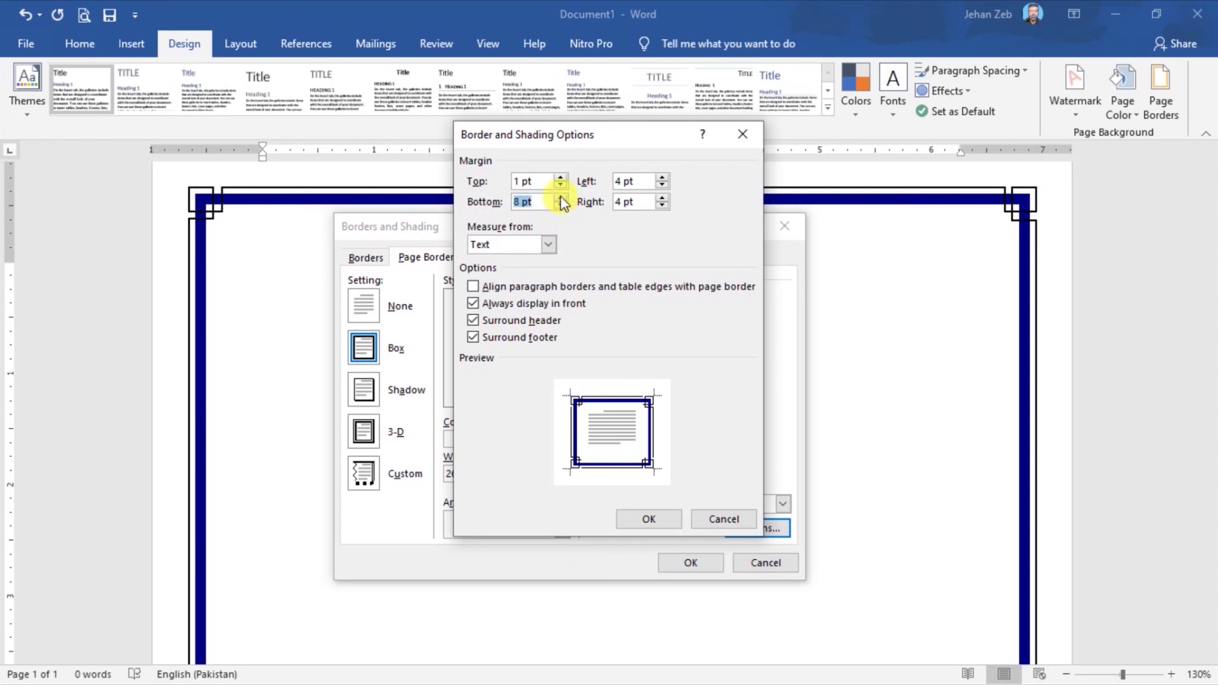
pyautogui.click(561, 198)
pyautogui.click(561, 198)
# Switch margins back to measuring from Edge of page and close the Options dialog.
pyautogui.click(536, 247)
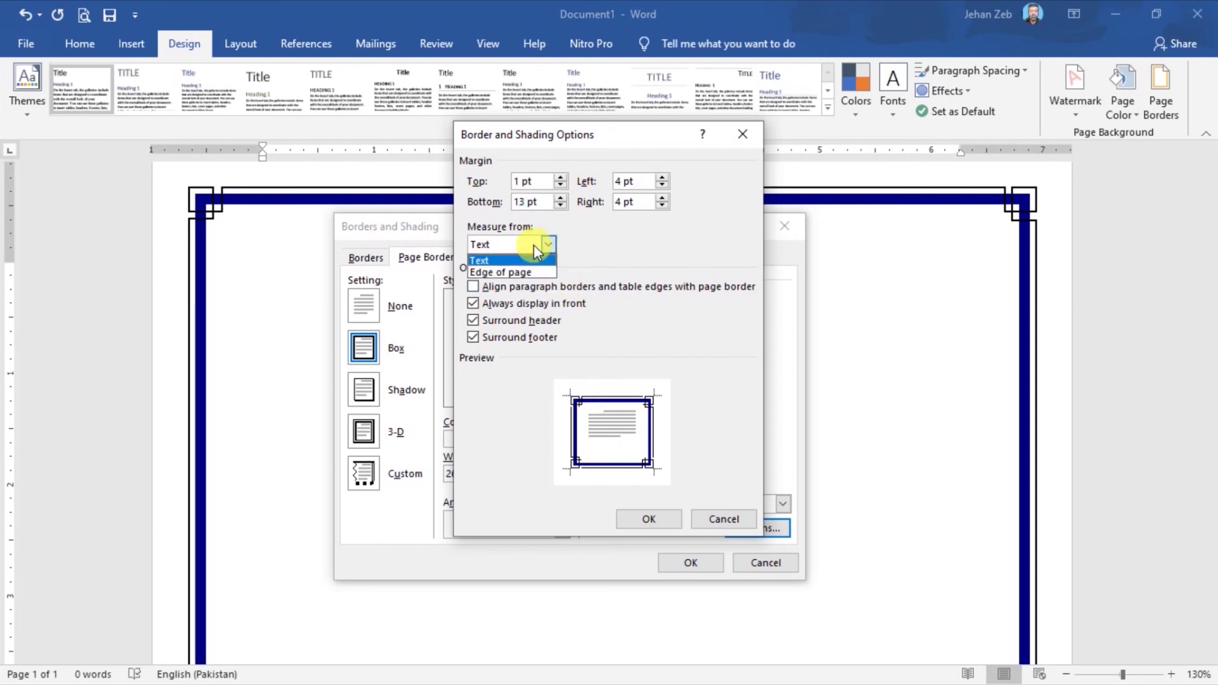
pyautogui.click(511, 272)
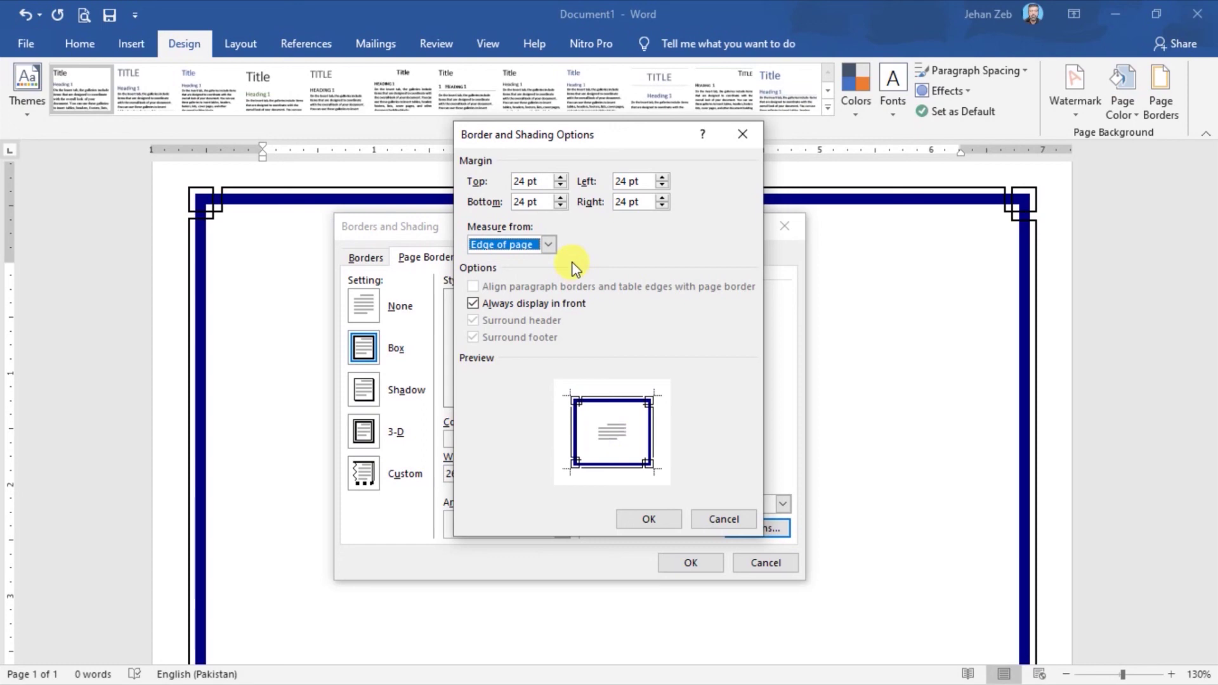
pyautogui.click(727, 519)
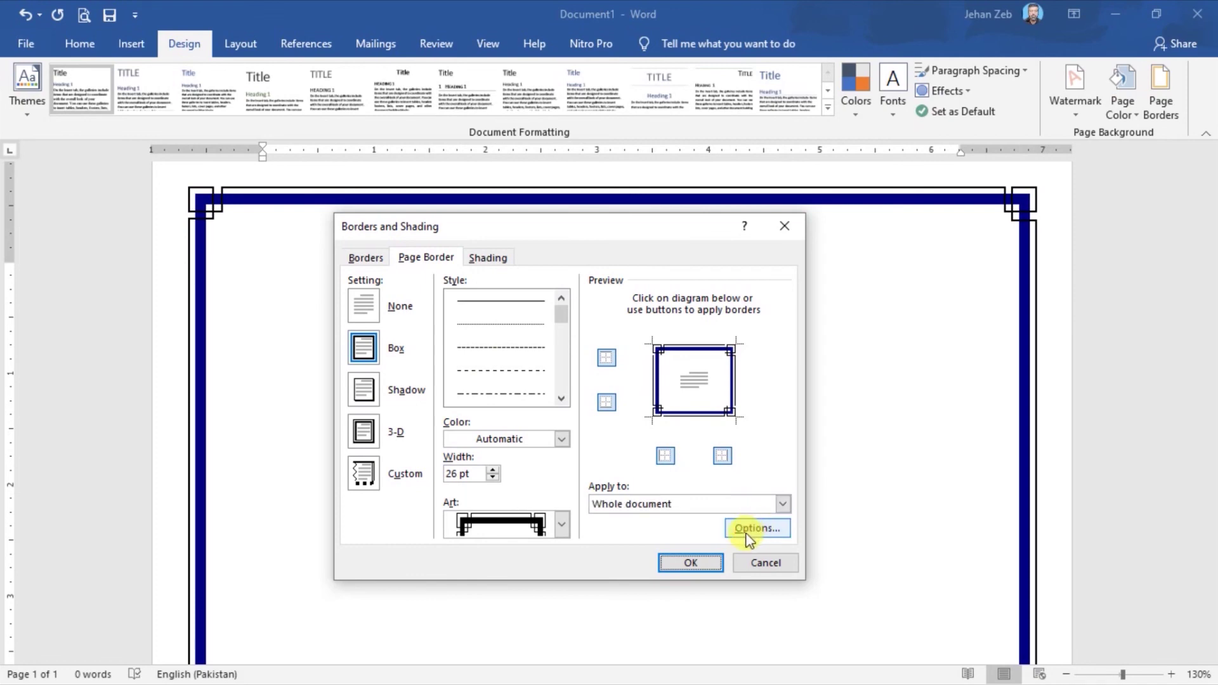